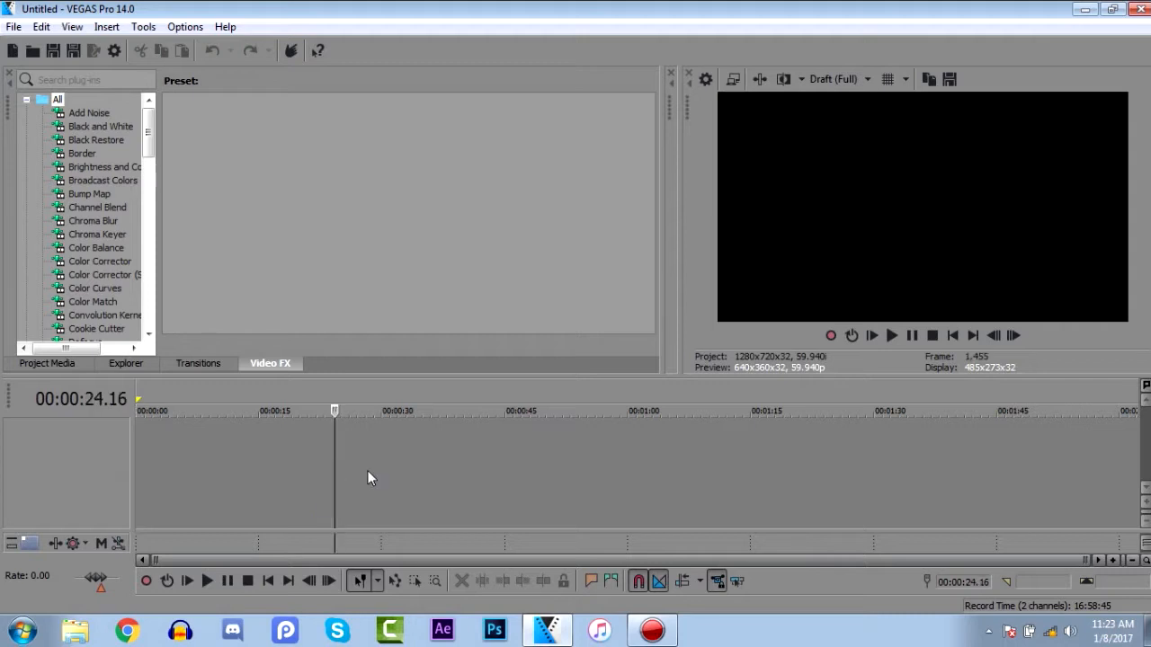
{"action": "left_click", "coordinate": [212, 459]}
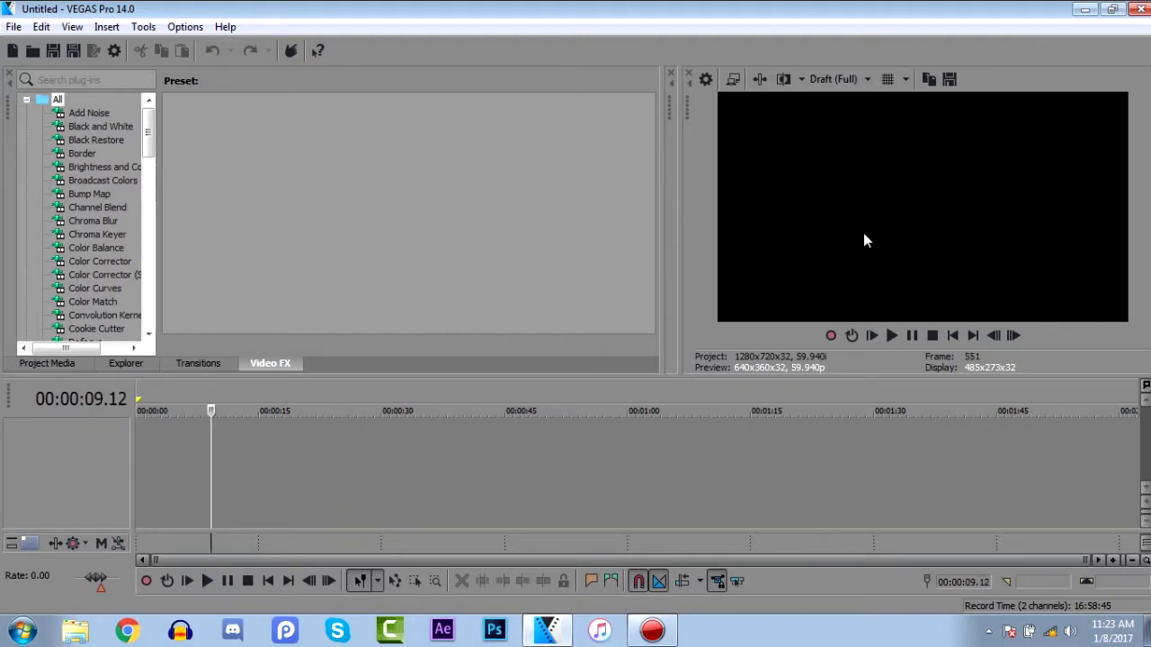
{"action": "left_click_drag", "start_coordinate": [338, 454], "coordinate": [617, 486]}
{"action": "left_click_drag", "start_coordinate": [406, 486], "coordinate": [307, 509]}
{"action": "left_click", "coordinate": [445, 489]}
{"action": "left_click_drag", "start_coordinate": [442, 483], "coordinate": [158, 487]}
Step: Browse to the Intros folder in the Videos library and bring Intro - PvP.mp4 into the VEGAS timeline
{"action": "left_click", "coordinate": [22, 632]}
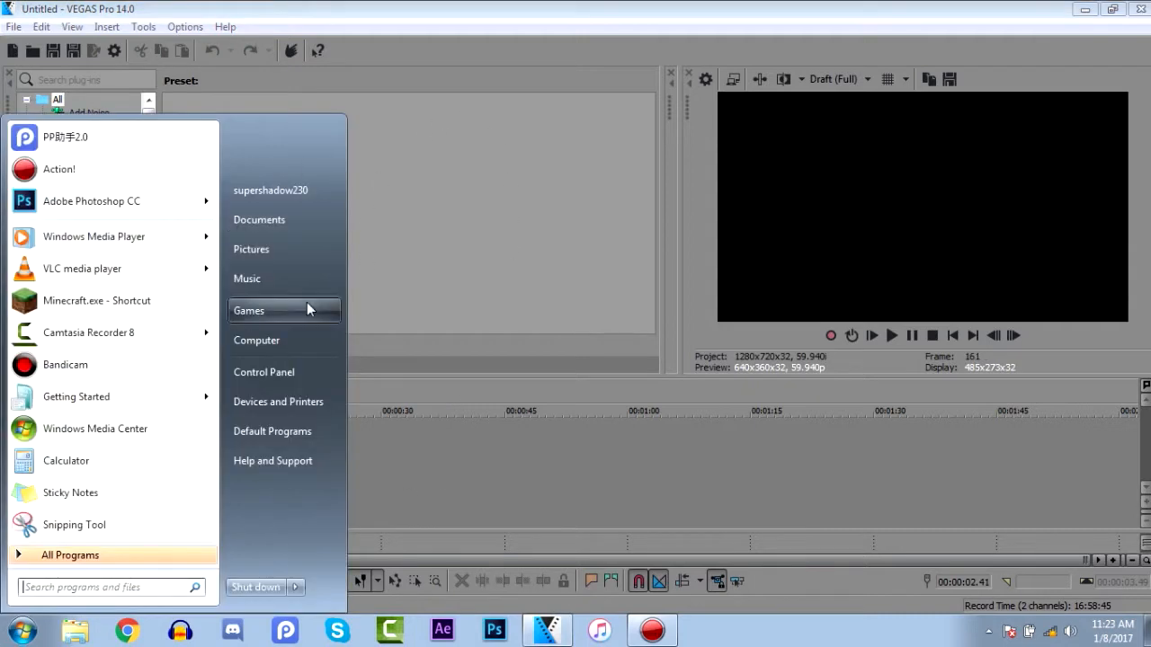
{"action": "left_click", "coordinate": [285, 226]}
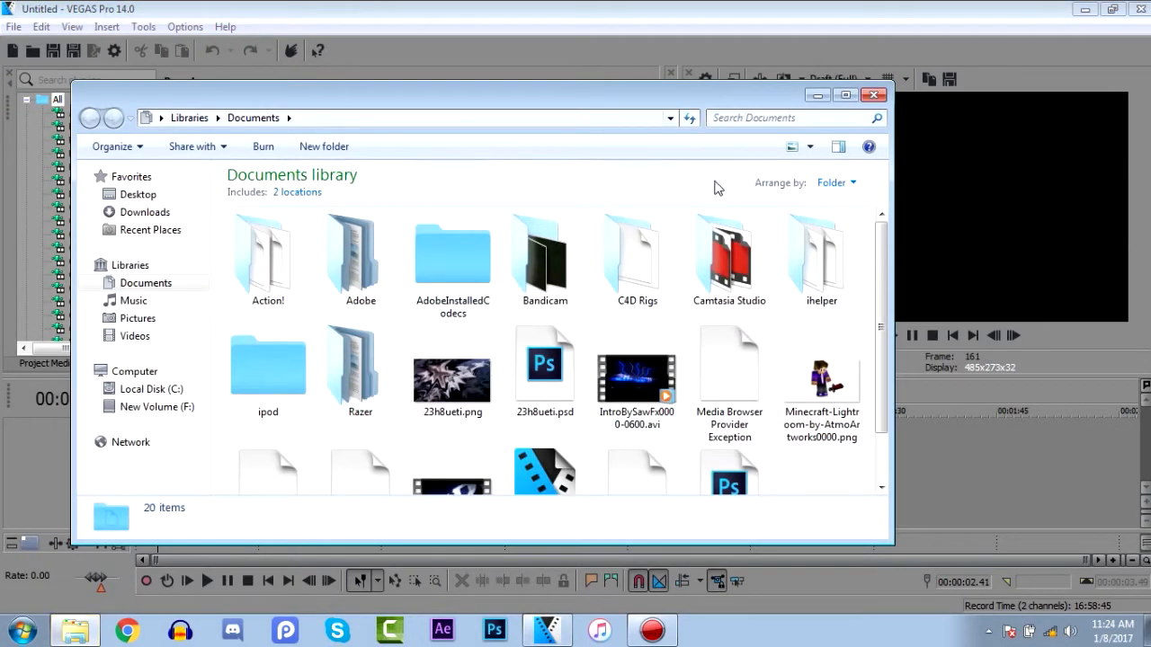
{"action": "left_click", "coordinate": [155, 338]}
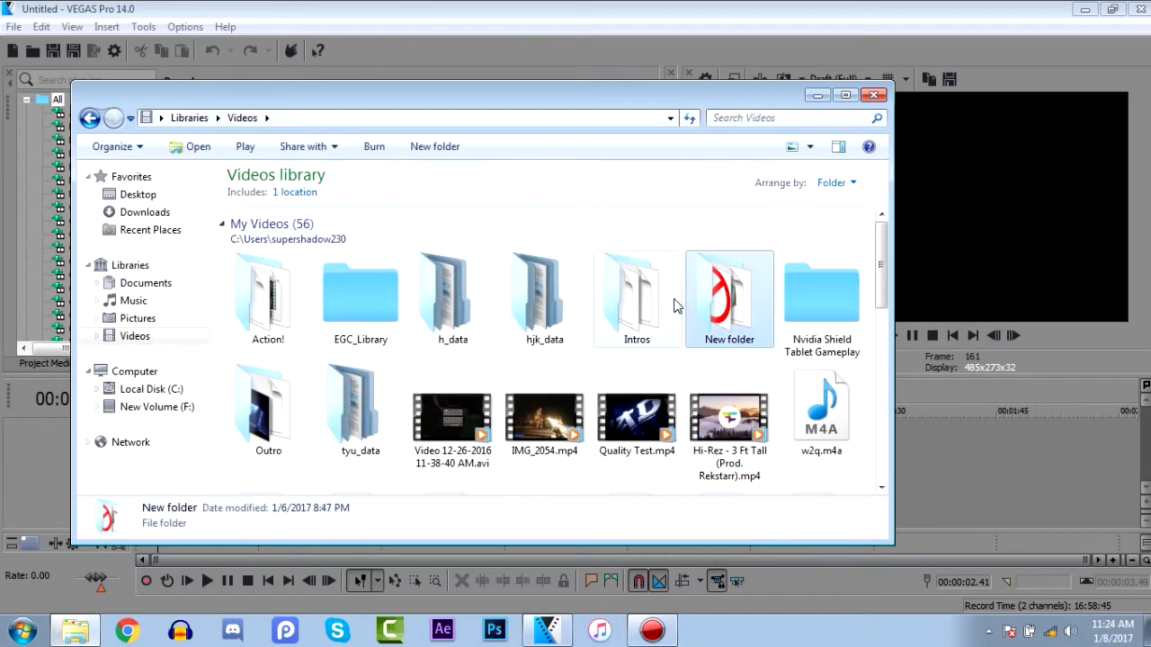
{"action": "double_click", "coordinate": [637, 297]}
{"action": "left_click", "coordinate": [446, 299]}
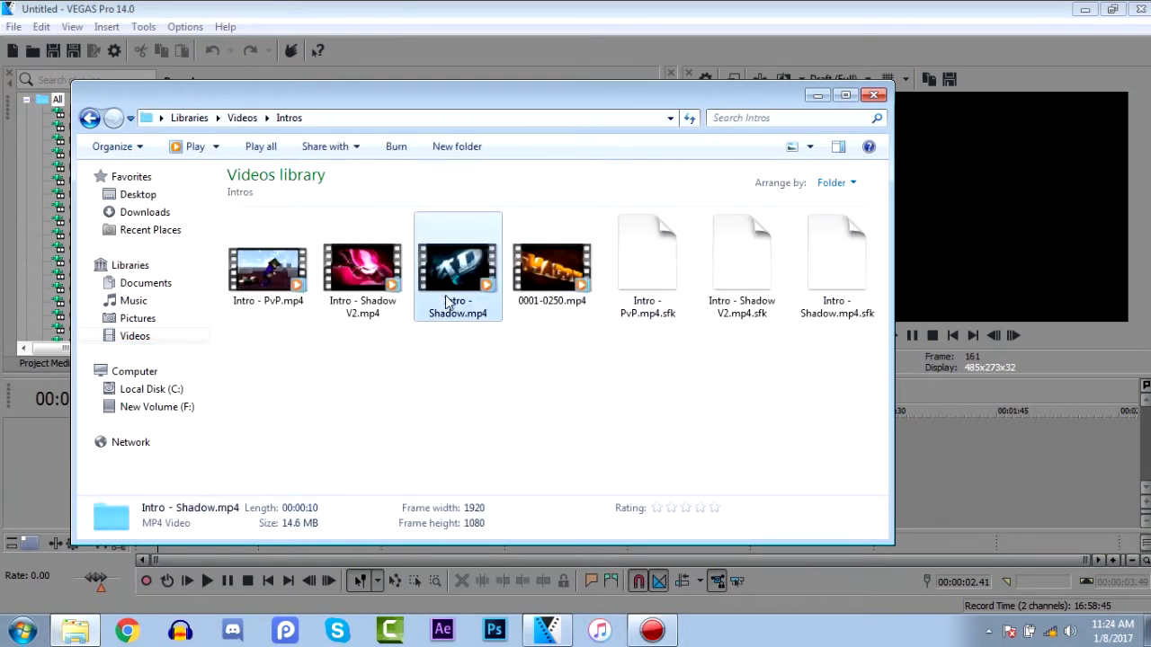
{"action": "left_click", "coordinate": [274, 301]}
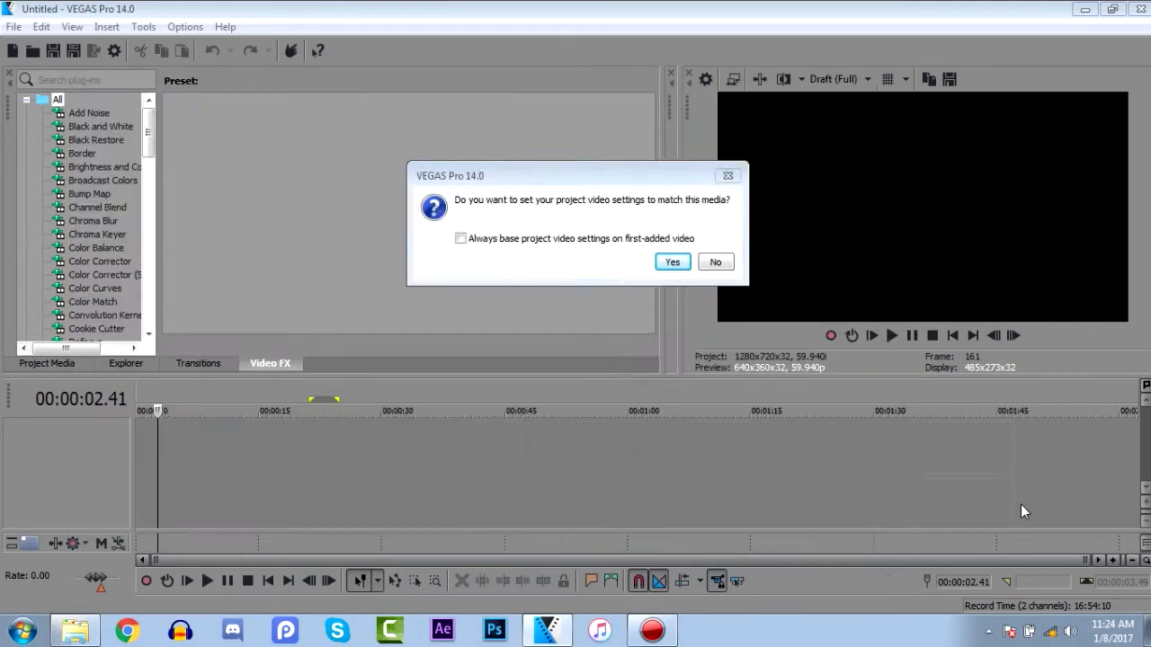
Step: Decline matching the project video settings to the media and move the intro clip to the start of the timeline
{"action": "left_click_drag", "start_coordinate": [582, 171], "coordinate": [485, 243]}
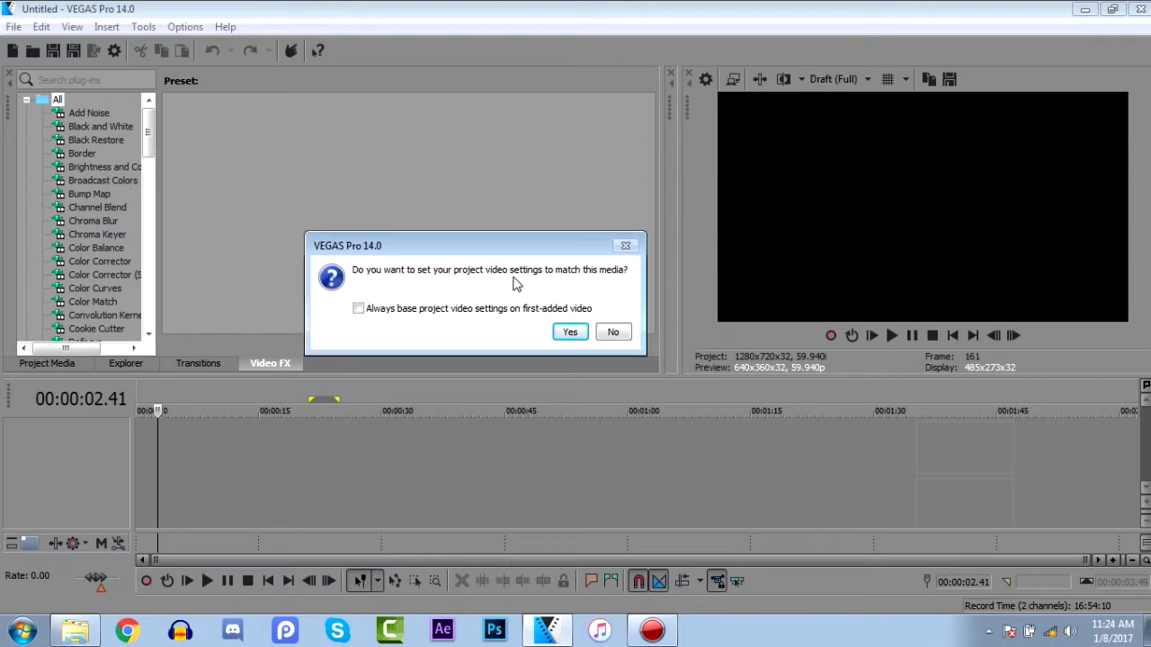
{"action": "left_click_drag", "start_coordinate": [556, 256], "coordinate": [704, 252]}
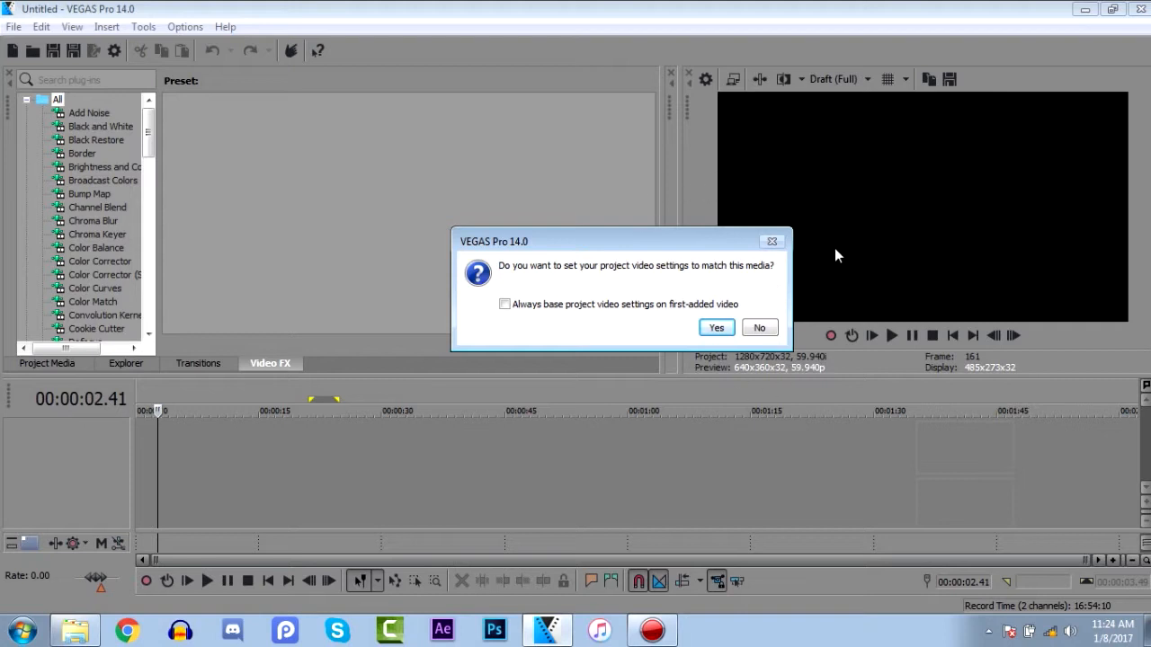
{"action": "left_click", "coordinate": [760, 327]}
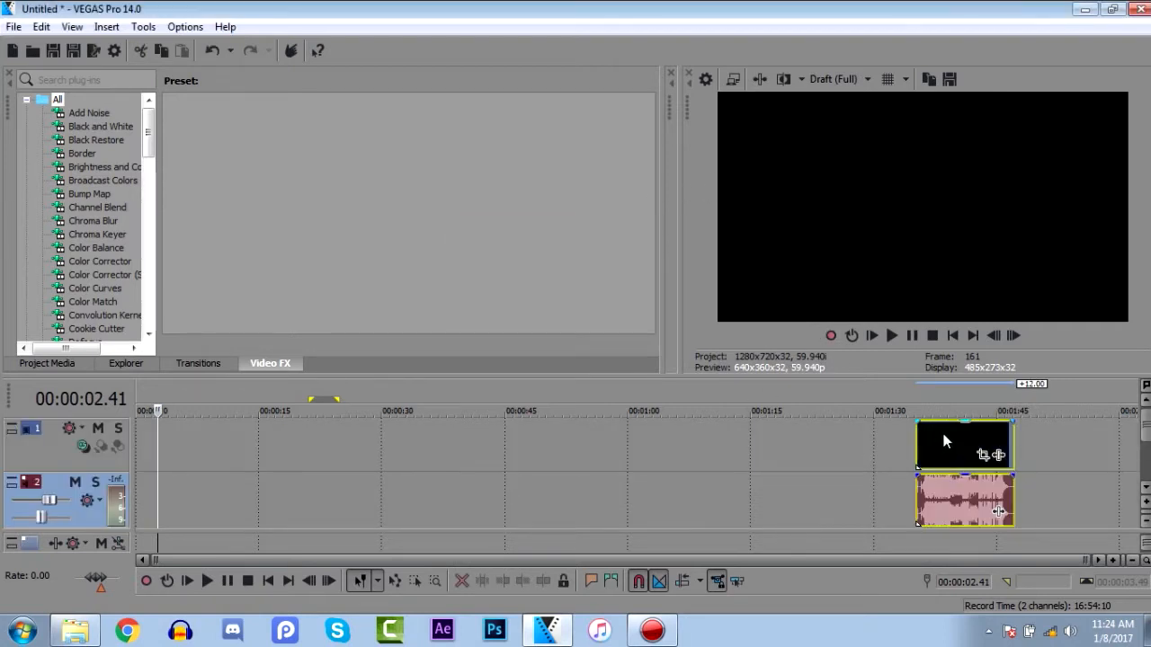
{"action": "left_click_drag", "start_coordinate": [950, 438], "coordinate": [170, 458]}
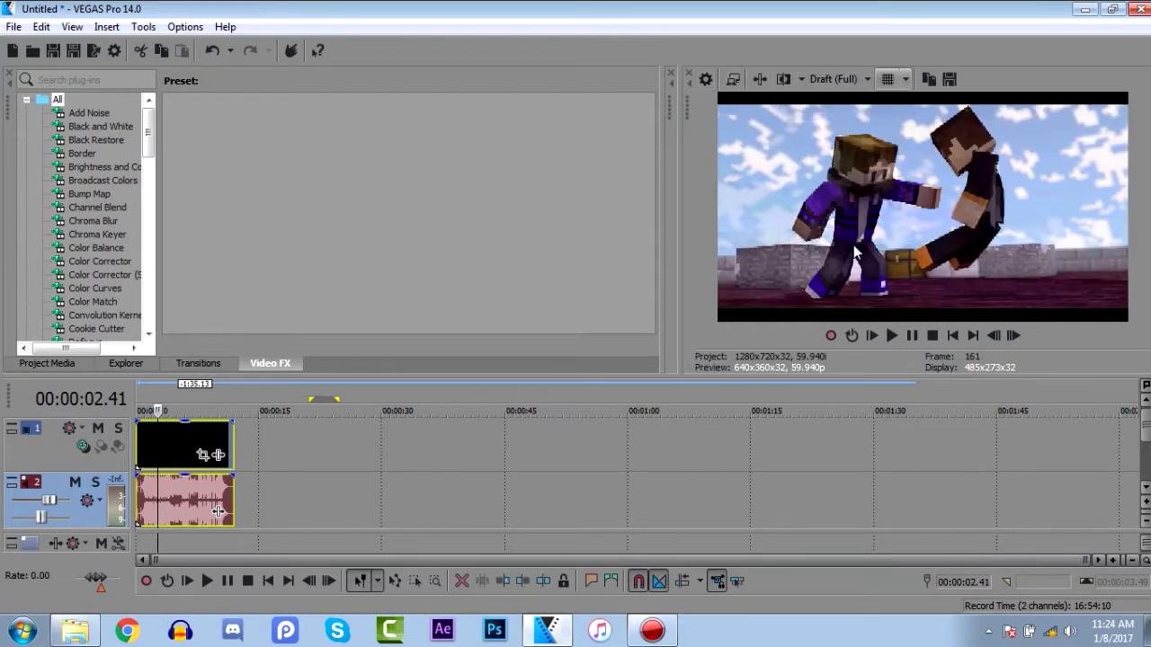
Step: Add the gameplay video from the desktop to the timeline after the intro clip and restore the full-size editing window
{"action": "left_click", "coordinate": [322, 449]}
{"action": "left_click", "coordinate": [252, 476]}
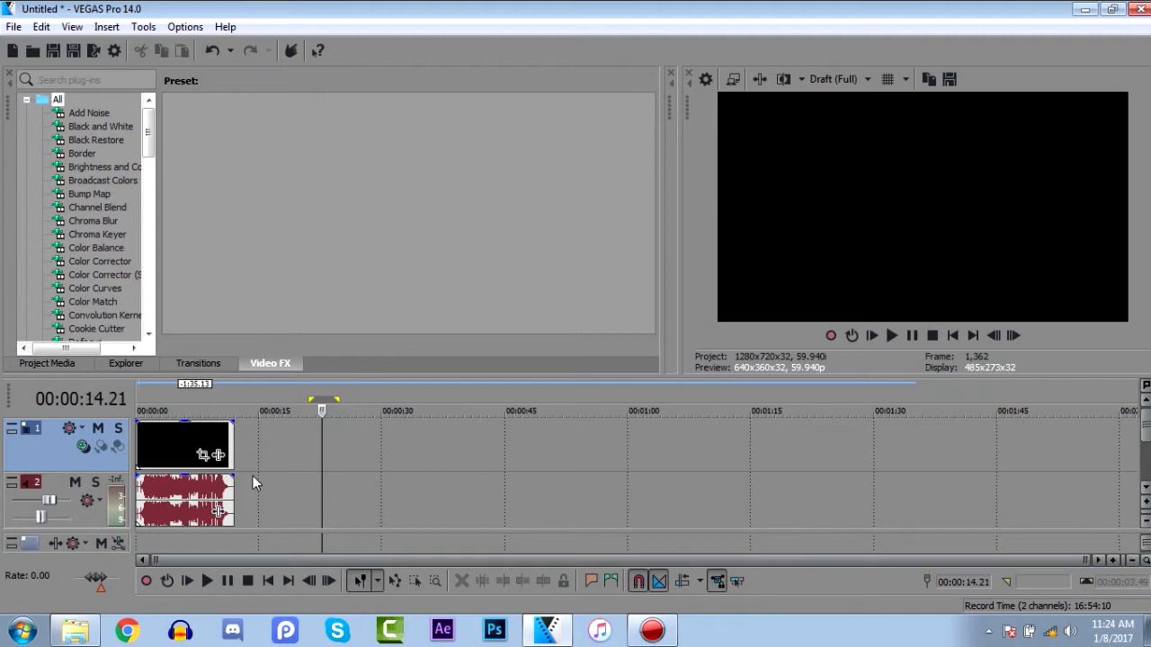
{"action": "mouse_move", "coordinate": [253, 476]}
{"action": "left_mouse_down"}
{"action": "mouse_move", "coordinate": [144, 474]}
{"action": "mouse_move", "coordinate": [311, 462]}
{"action": "mouse_move", "coordinate": [248, 462]}
{"action": "left_mouse_up"}
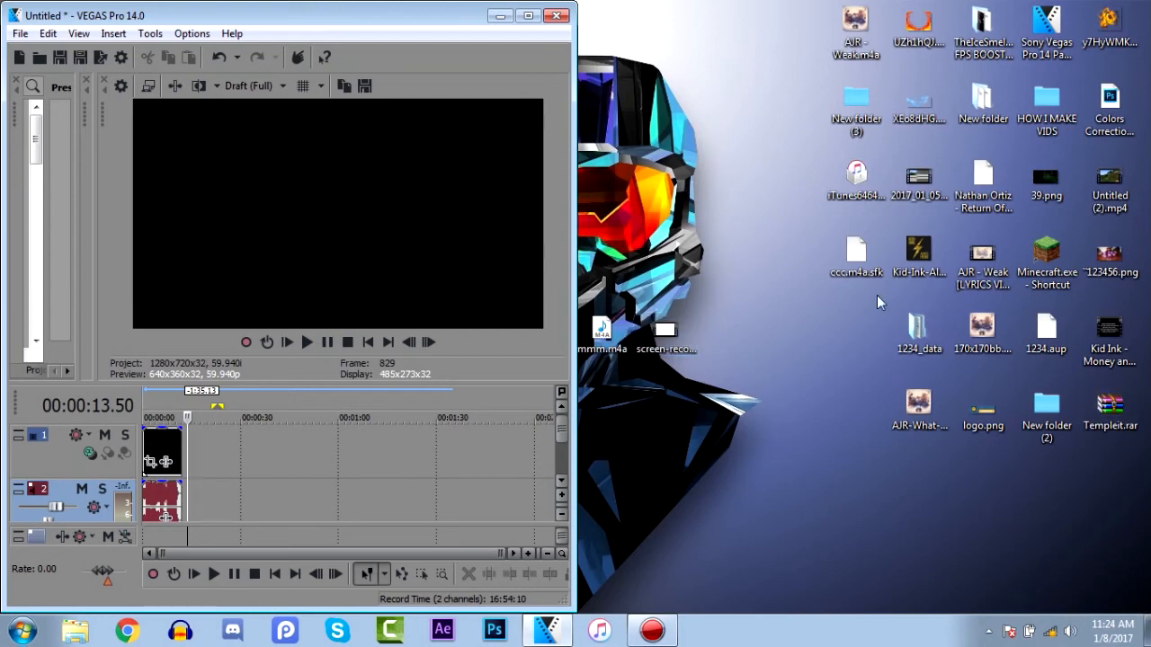
{"action": "left_click", "coordinate": [497, 18]}
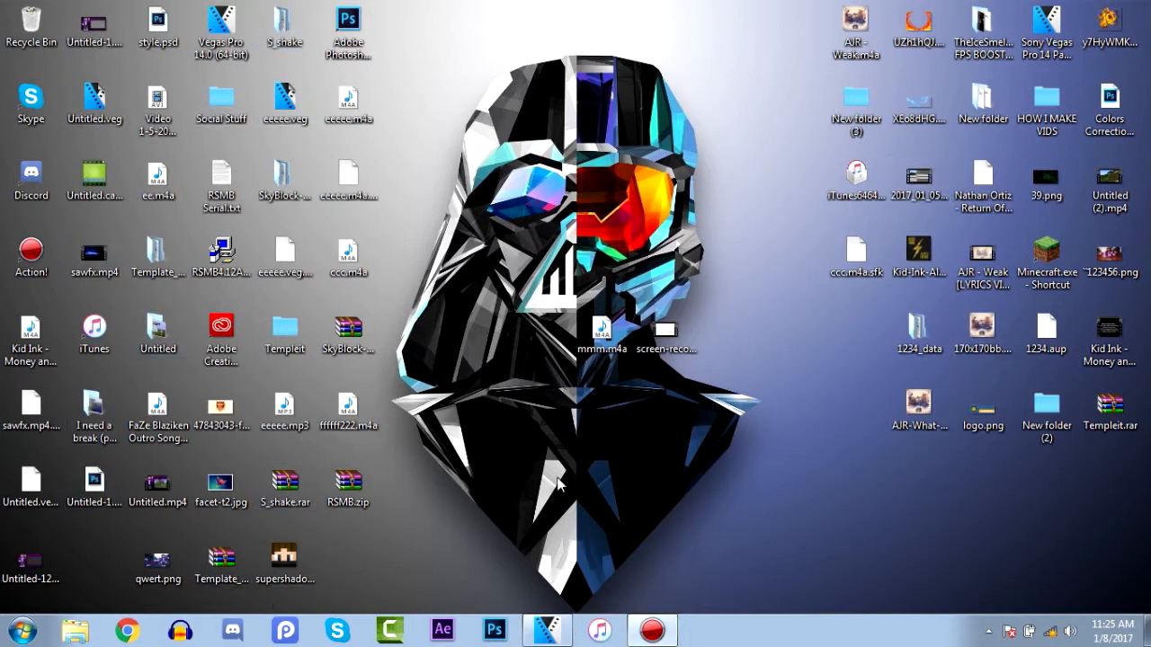
{"action": "left_click", "coordinate": [546, 629]}
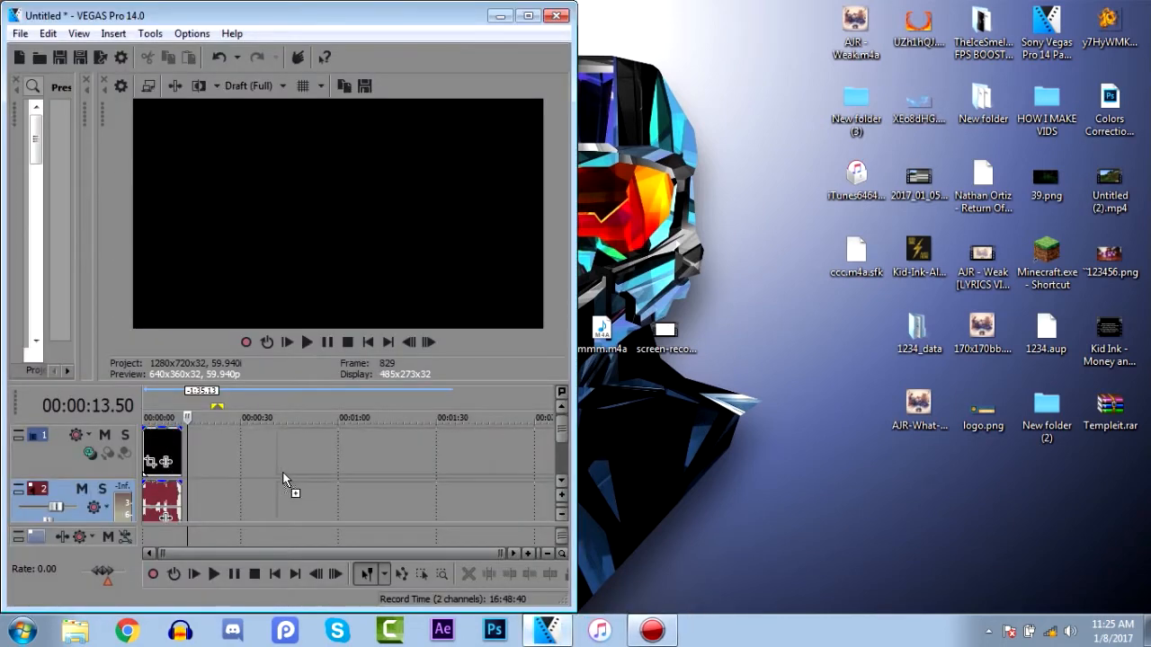
{"action": "left_click_drag", "start_coordinate": [234, 471], "coordinate": [231, 476]}
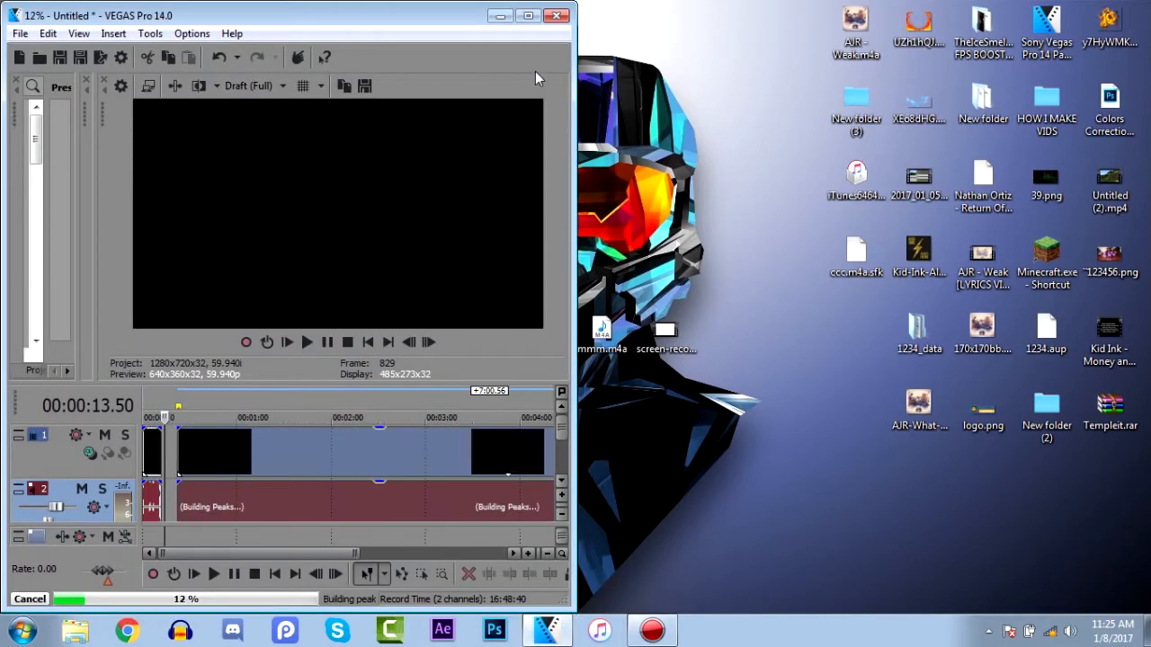
{"action": "left_click", "coordinate": [527, 16]}
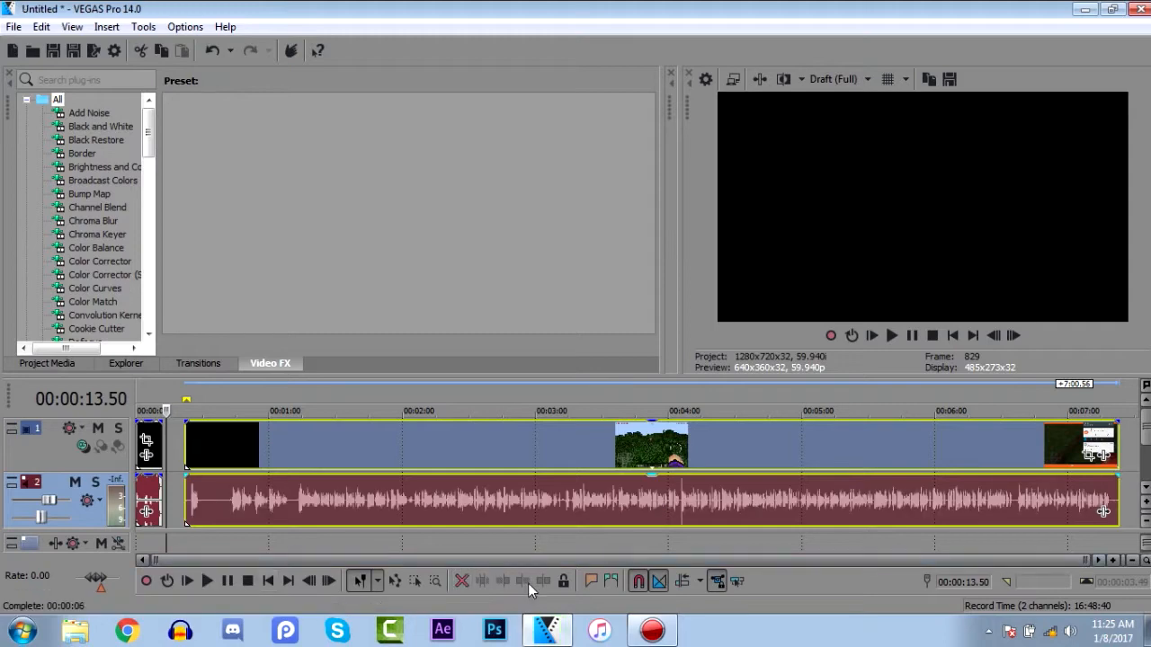
Step: Examine the gameplay clip's video and audio at several points along the timeline
{"action": "left_click", "coordinate": [384, 444]}
{"action": "left_click", "coordinate": [439, 518]}
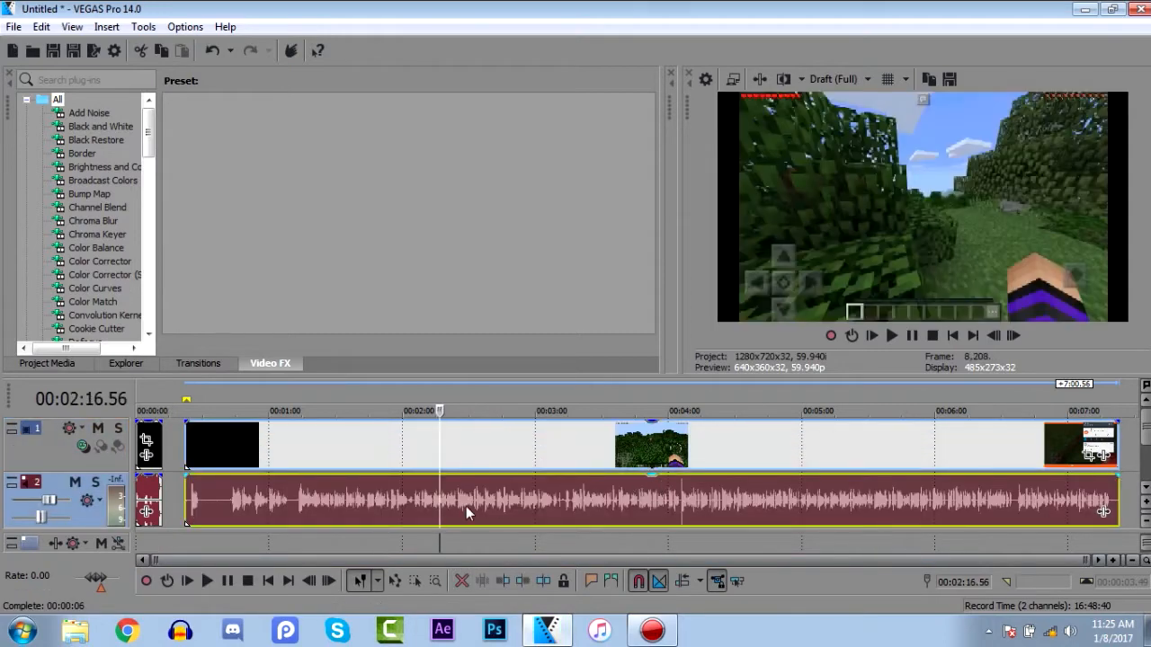
{"action": "left_click", "coordinate": [681, 499]}
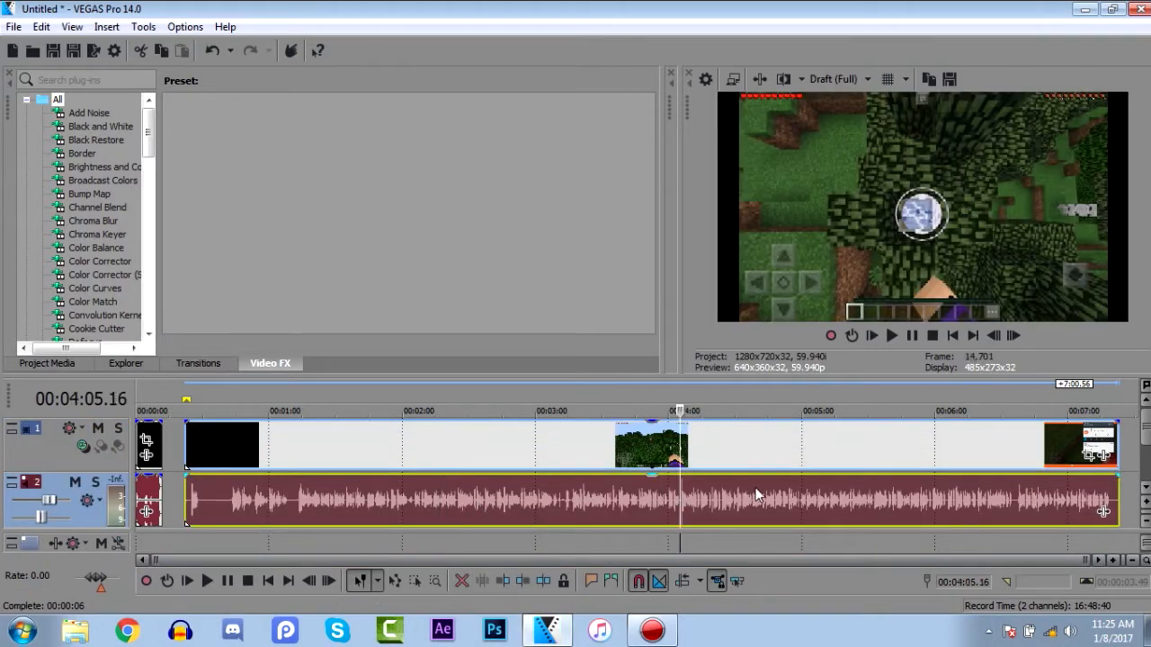
{"action": "left_click_drag", "start_coordinate": [398, 561], "coordinate": [539, 561]}
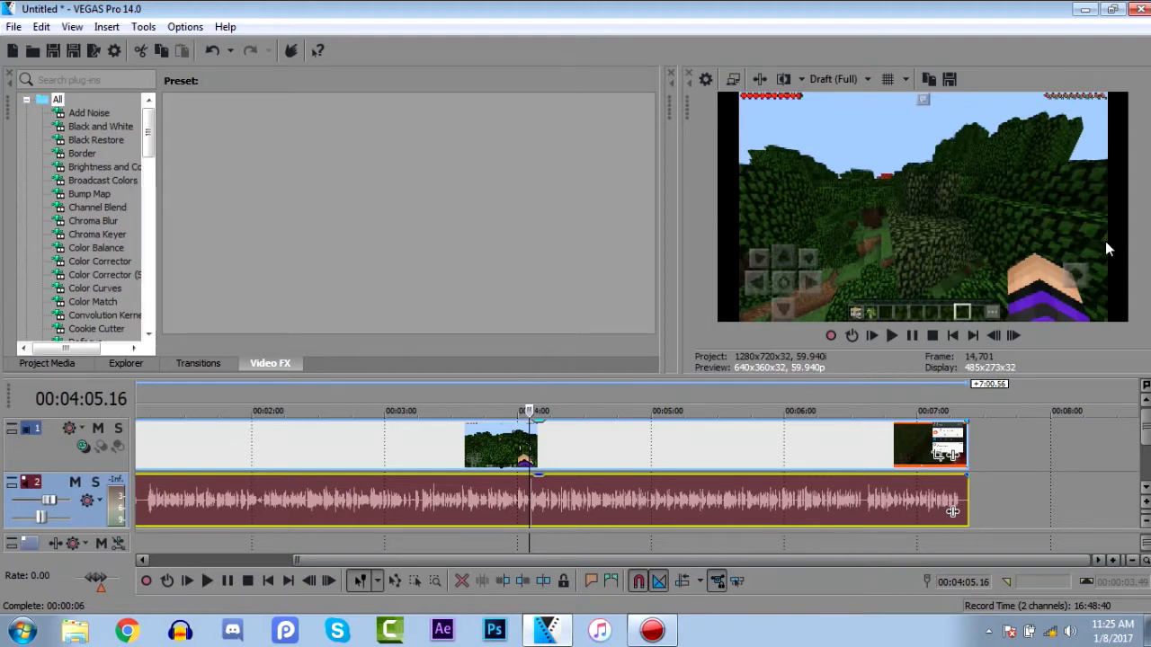
{"action": "left_click", "coordinate": [784, 444]}
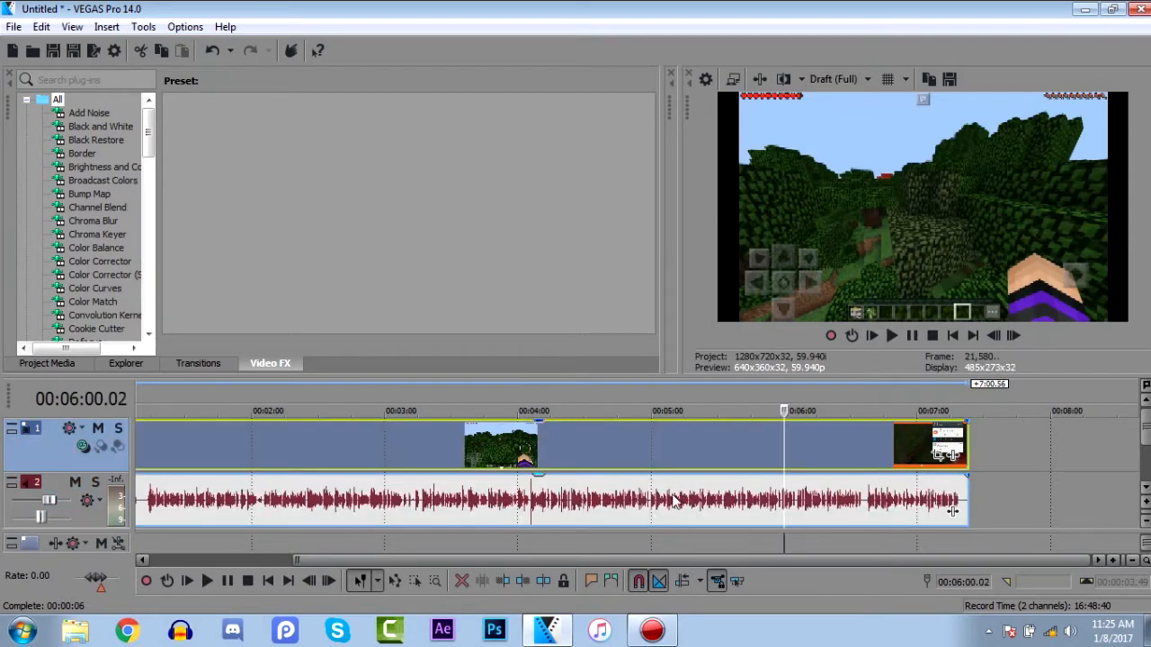
{"action": "left_click", "coordinate": [672, 500]}
{"action": "left_click_drag", "start_coordinate": [552, 566], "coordinate": [355, 571]}
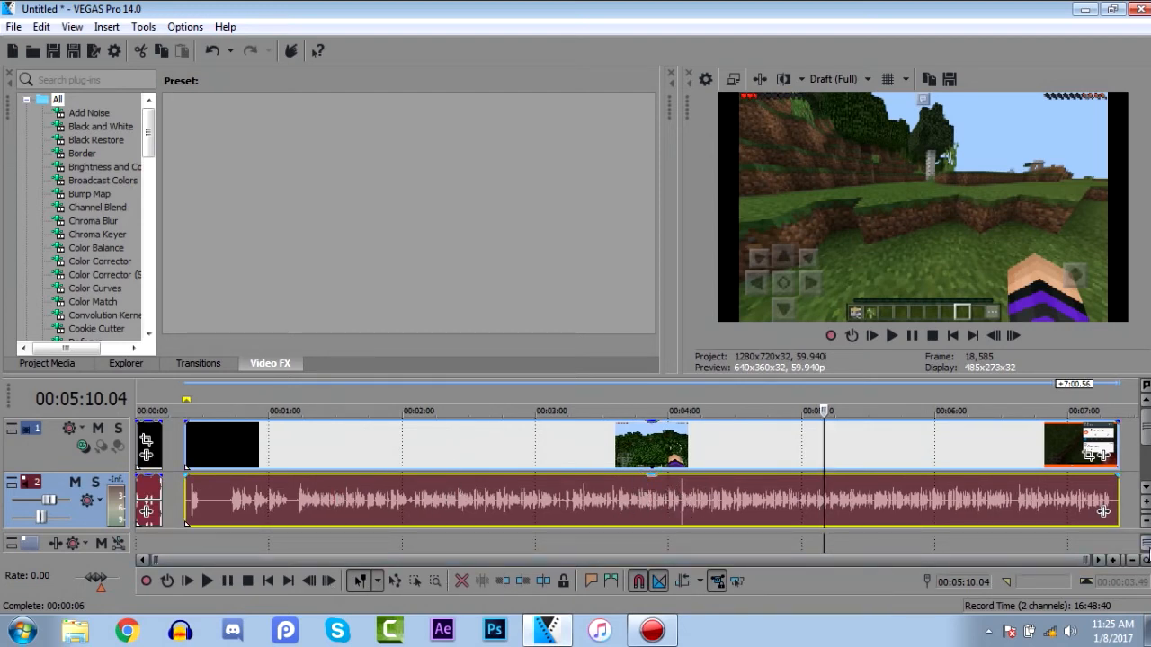
Step: Insert a new audio track and move the gameplay clip's audio onto it, below the intro's audio
{"action": "left_click", "coordinate": [1146, 486]}
{"action": "right_click", "coordinate": [595, 498]}
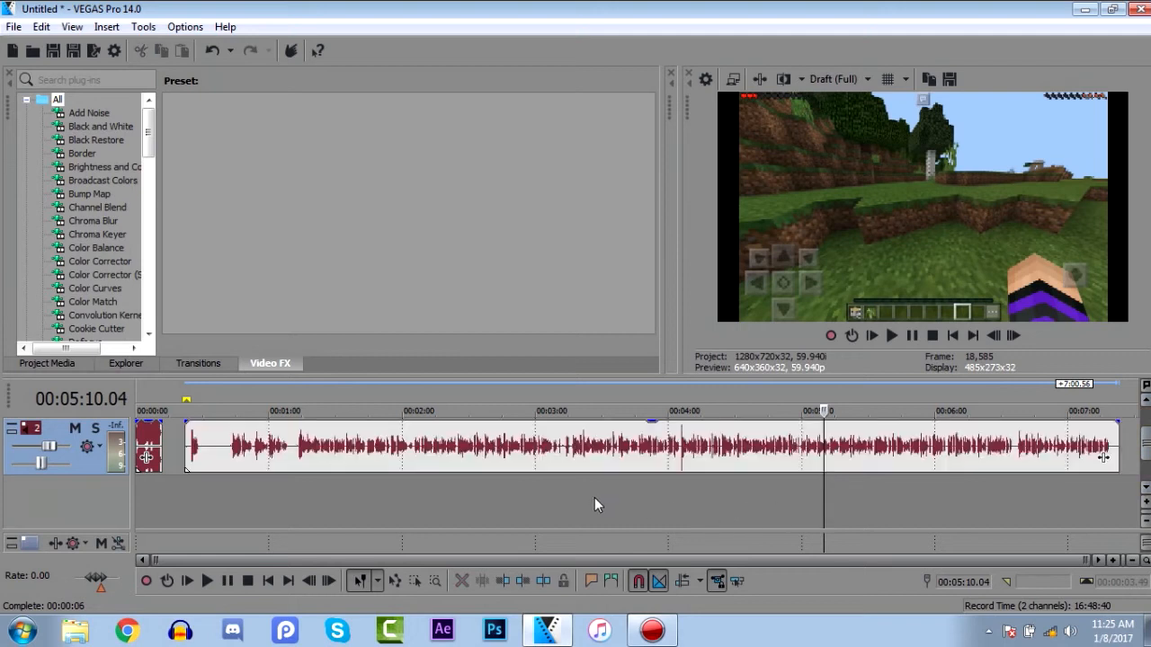
{"action": "left_click", "coordinate": [723, 533]}
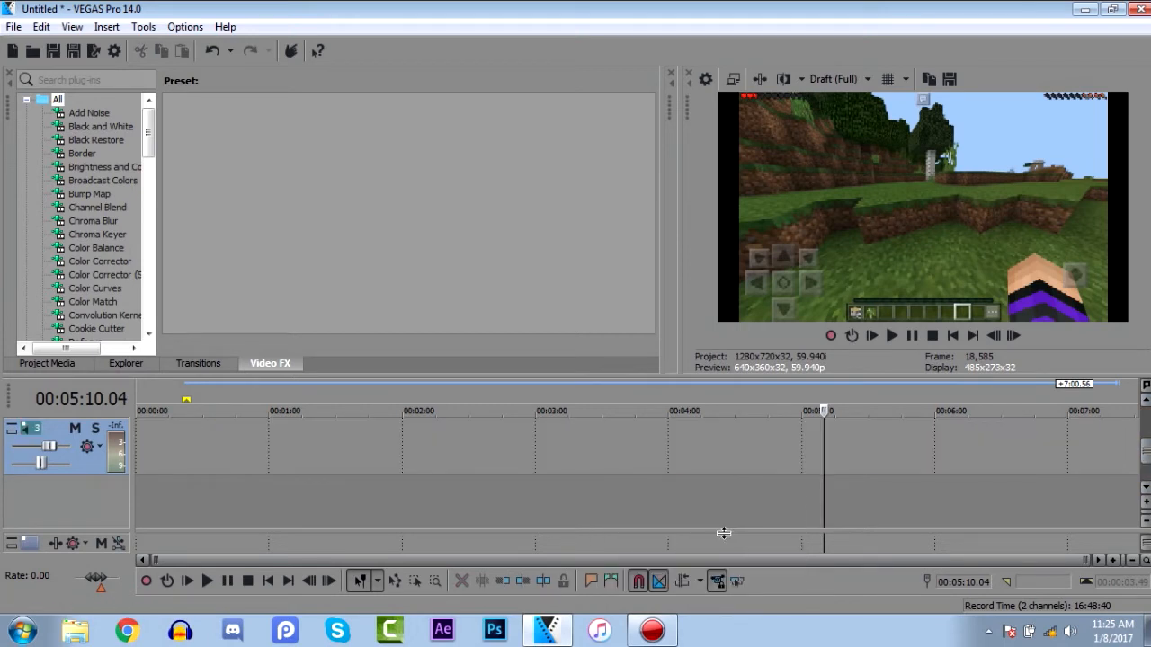
{"action": "scroll", "coordinate": [1144, 450], "scroll_direction": "up", "scroll_amount": 1}
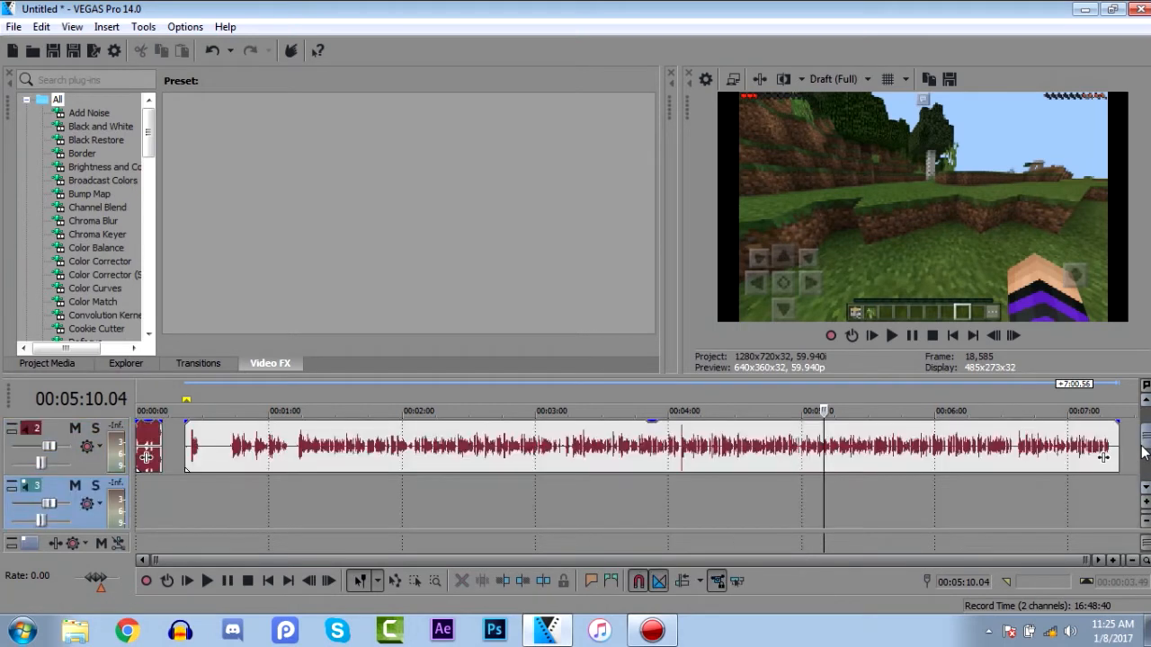
{"action": "left_click", "coordinate": [709, 447]}
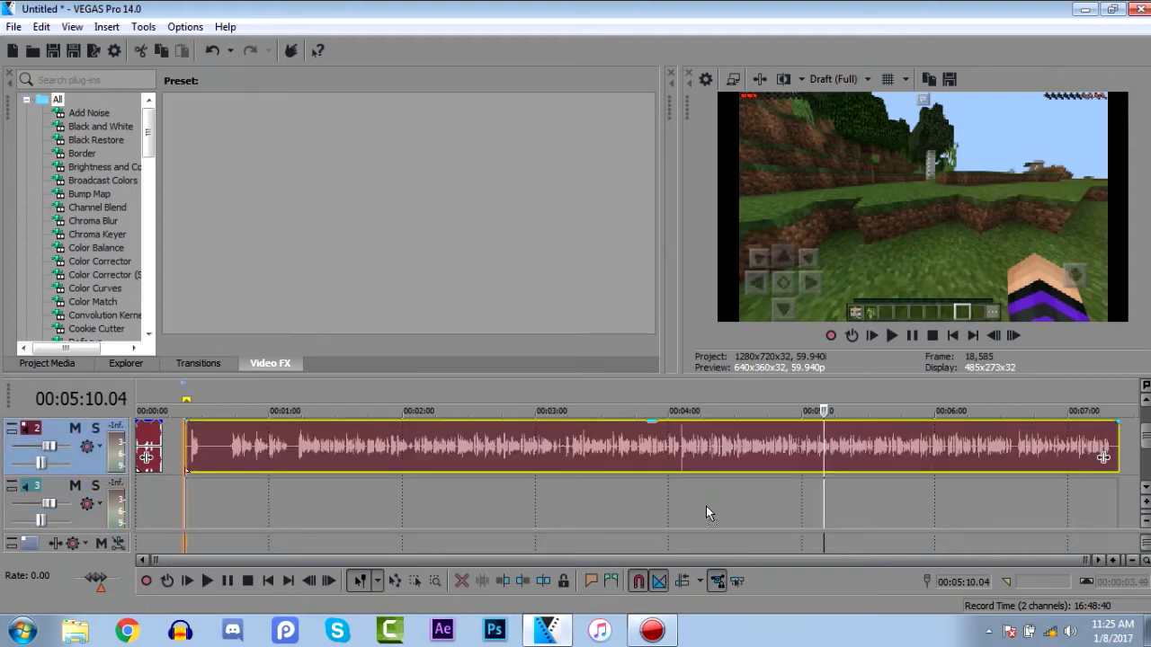
{"action": "left_click_drag", "start_coordinate": [706, 506], "coordinate": [701, 509]}
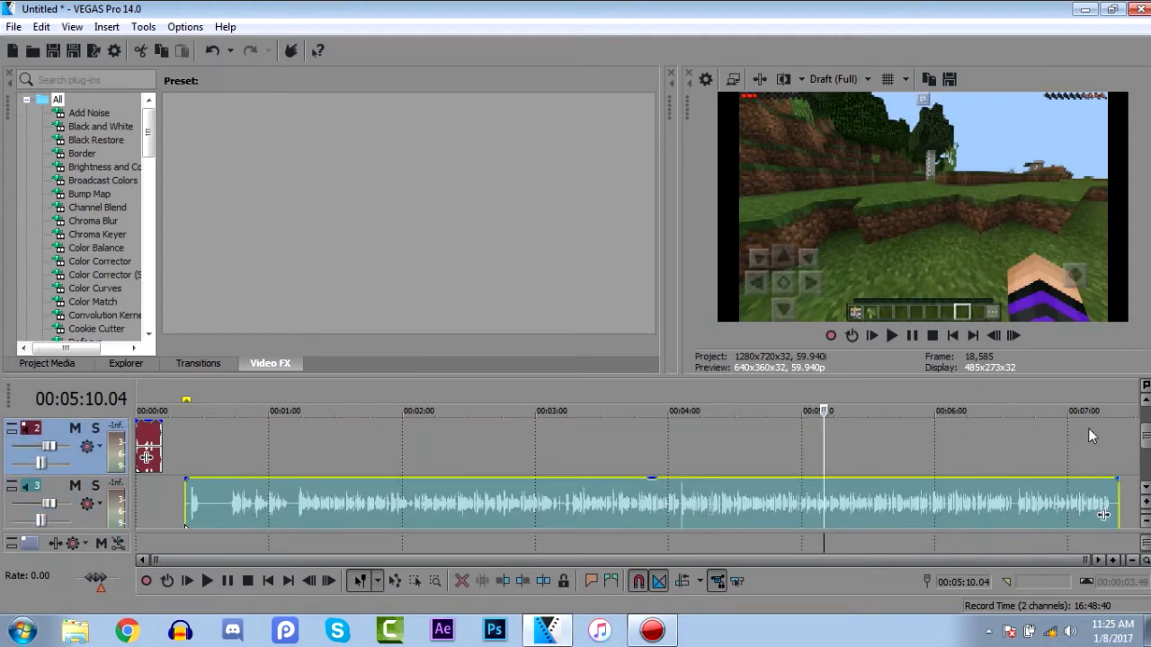
Step: Mark a time selection from the start of the gameplay clip to about the two-minute mark
{"action": "left_click", "coordinate": [1029, 454]}
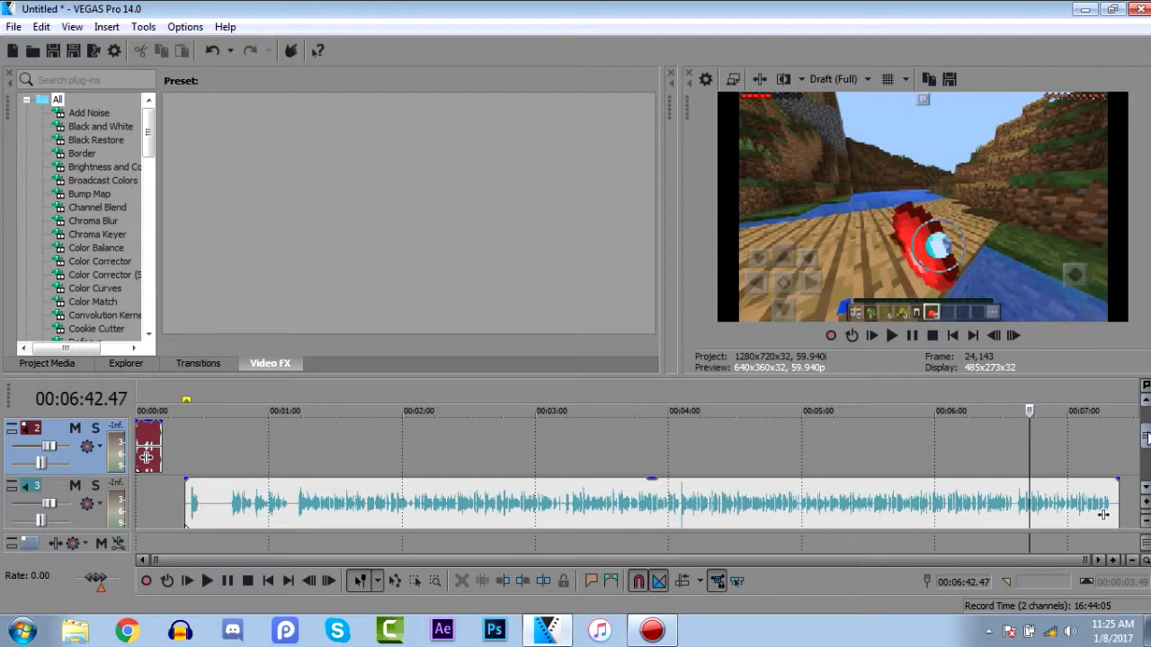
{"action": "scroll", "coordinate": [1147, 439], "scroll_direction": "up", "scroll_amount": 1}
{"action": "scroll", "coordinate": [1147, 430], "scroll_direction": "down", "scroll_amount": 1}
{"action": "mouse_move", "coordinate": [186, 399]}
{"action": "left_mouse_down"}
{"action": "mouse_move", "coordinate": [1111, 428]}
{"action": "mouse_move", "coordinate": [401, 435]}
{"action": "mouse_move", "coordinate": [186, 421]}
{"action": "left_mouse_up"}
{"action": "left_click_drag", "start_coordinate": [1109, 454], "coordinate": [406, 414]}
{"action": "left_click", "coordinate": [413, 411]}
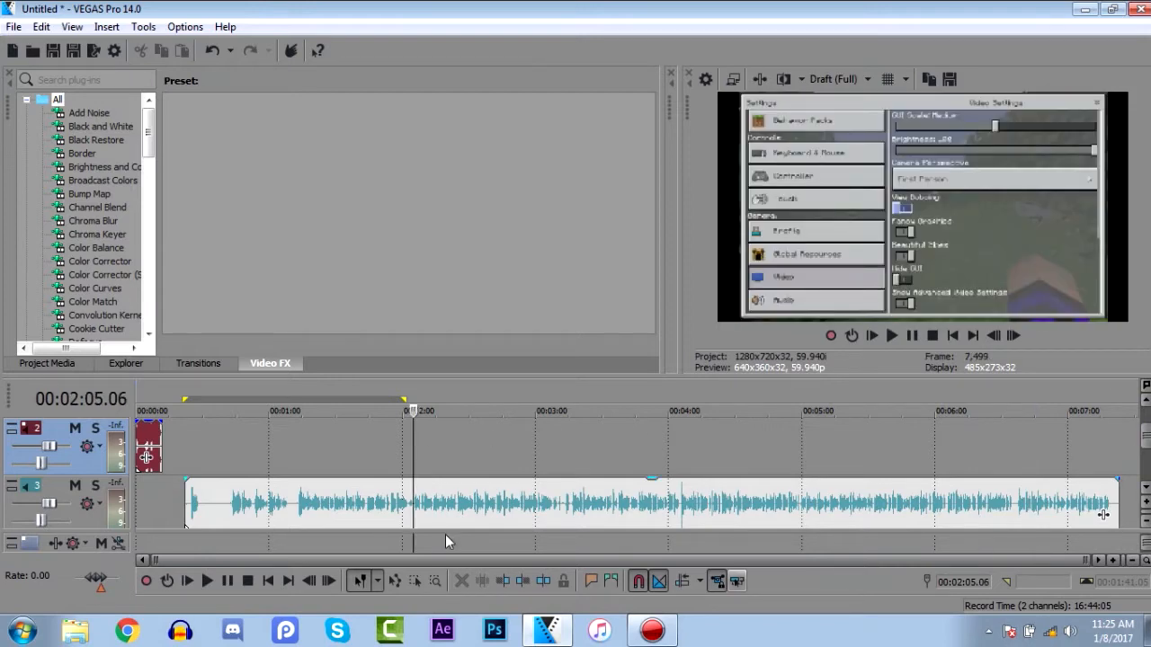
Step: Raise the volume of audio track 3, which holds the gameplay audio
{"action": "scroll", "coordinate": [835, 516], "scroll_direction": "up", "scroll_amount": 2}
{"action": "scroll", "coordinate": [834, 516], "scroll_direction": "down", "scroll_amount": 2}
{"action": "scroll", "coordinate": [832, 519], "scroll_direction": "up", "scroll_amount": 1}
{"action": "scroll", "coordinate": [832, 518], "scroll_direction": "down", "scroll_amount": 1}
{"action": "left_click", "coordinate": [514, 512]}
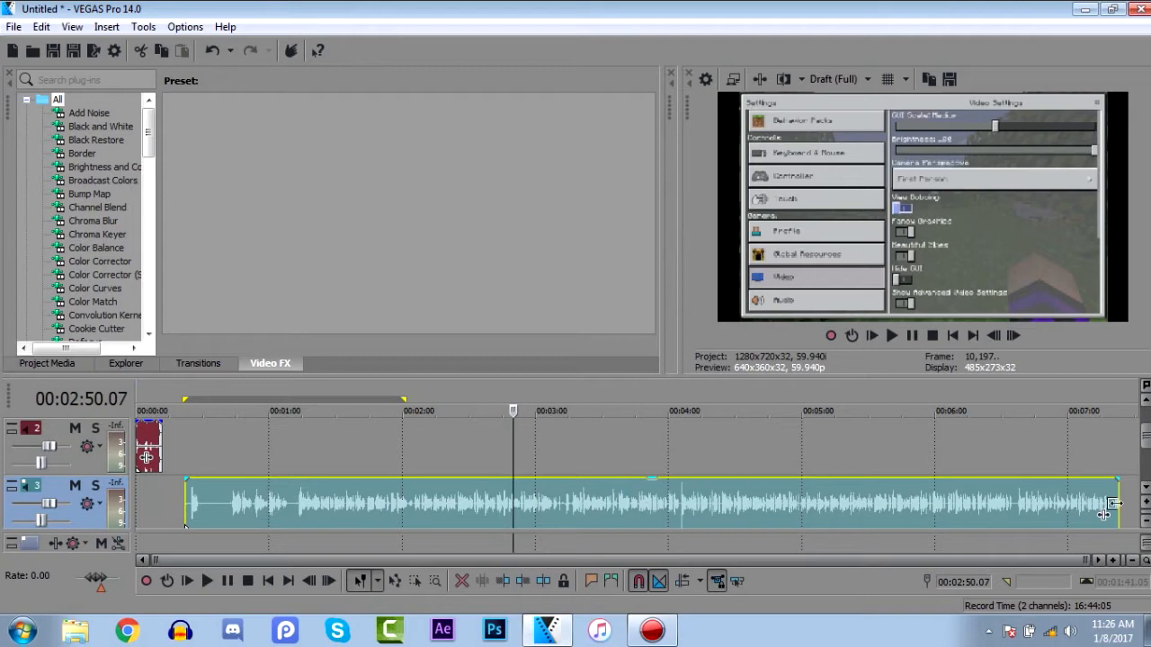
{"action": "left_click", "coordinate": [1147, 472]}
{"action": "left_click_drag", "start_coordinate": [1147, 472], "coordinate": [1146, 436]}
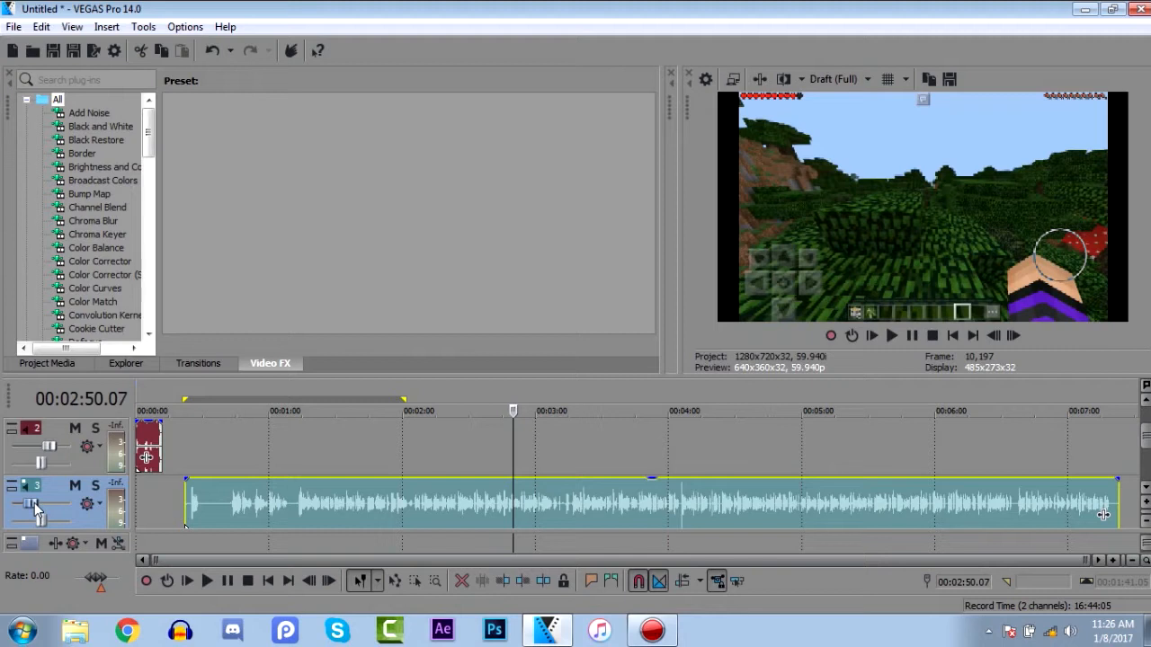
{"action": "left_click_drag", "start_coordinate": [45, 503], "coordinate": [70, 505]}
{"action": "left_click", "coordinate": [468, 458]}
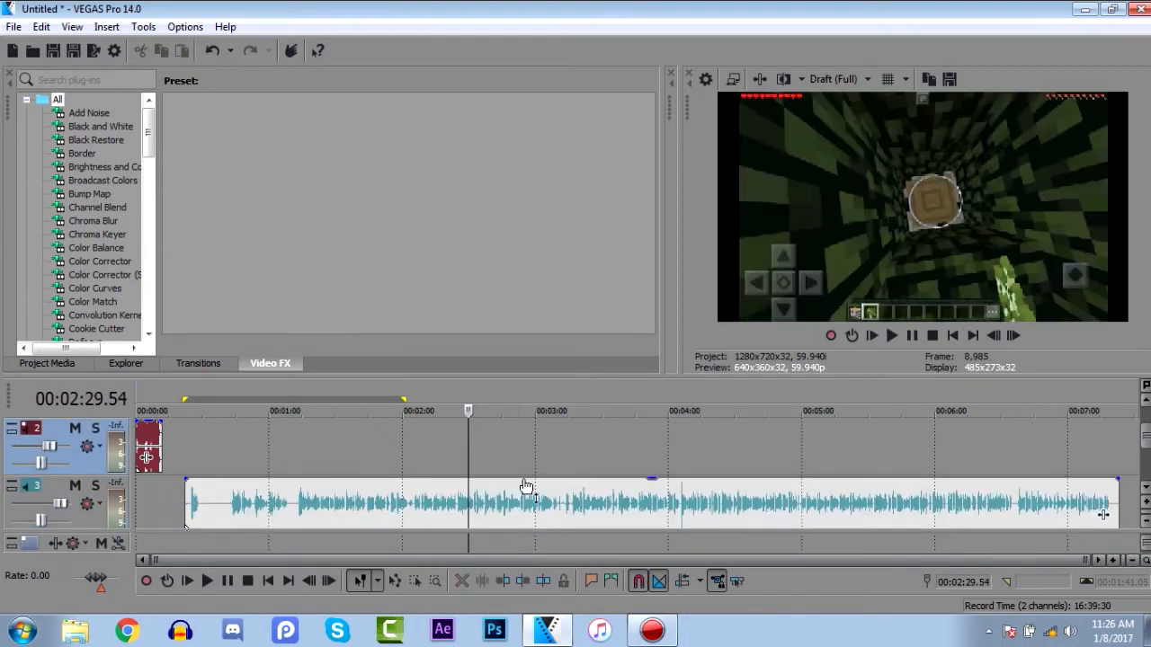
Step: Lower the audio level of the intro clip's sound event on track 2
{"action": "left_click", "coordinate": [538, 494]}
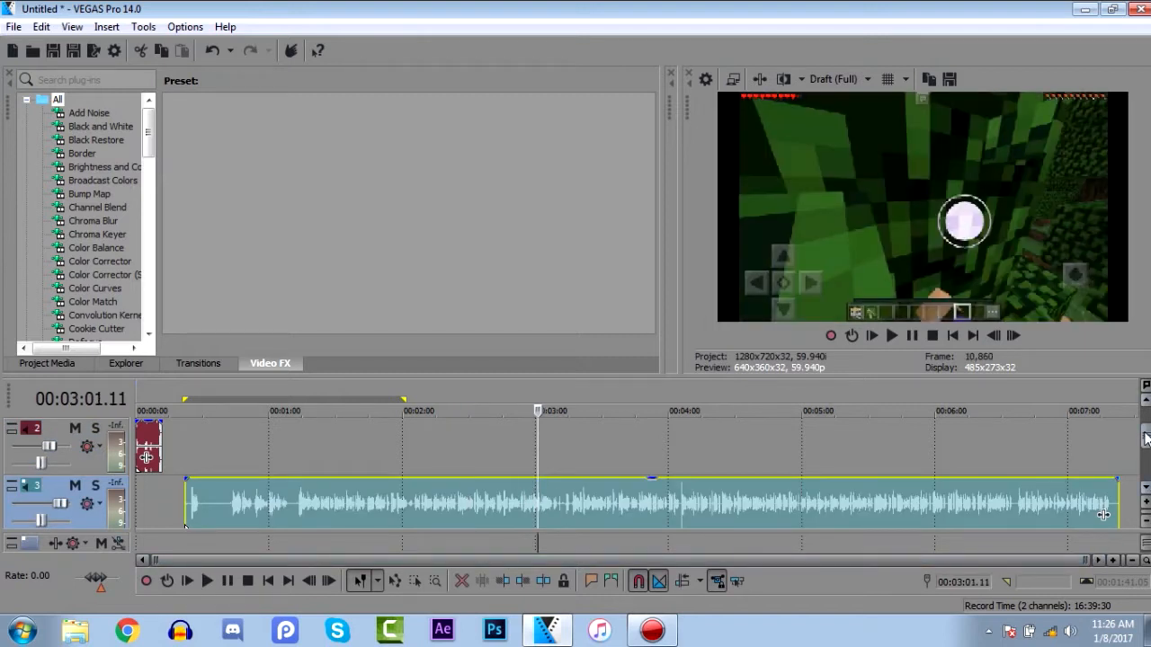
{"action": "left_click_drag", "start_coordinate": [1147, 440], "coordinate": [1144, 415]}
{"action": "scroll", "coordinate": [188, 502], "scroll_direction": "up", "scroll_amount": 5}
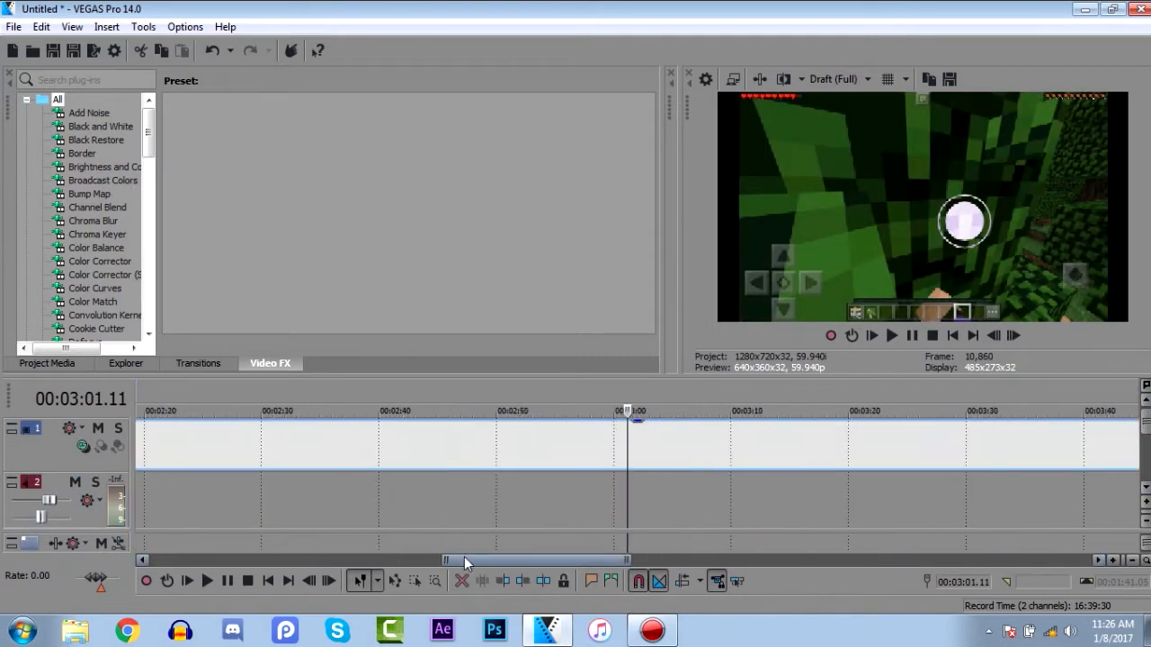
{"action": "left_click_drag", "start_coordinate": [464, 556], "coordinate": [155, 544]}
{"action": "left_click", "coordinate": [176, 497]}
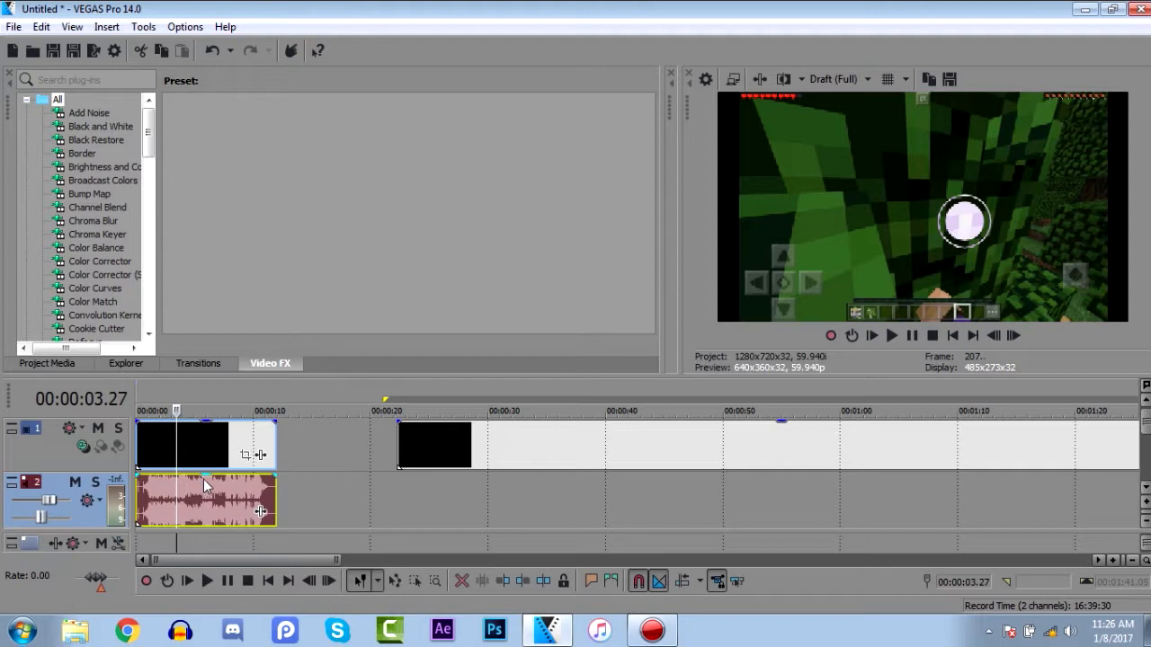
{"action": "left_click_drag", "start_coordinate": [210, 493], "coordinate": [213, 514]}
{"action": "scroll", "coordinate": [357, 519], "scroll_direction": "down", "scroll_amount": 5}
{"action": "left_click", "coordinate": [357, 519]}
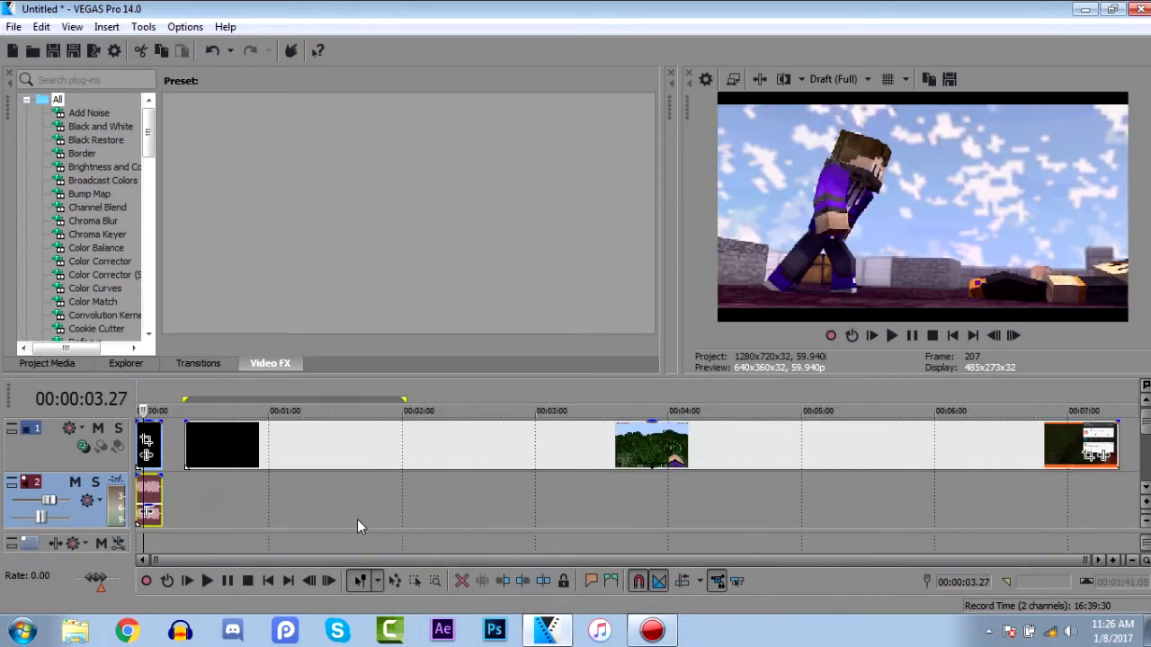
{"action": "left_click", "coordinate": [317, 501]}
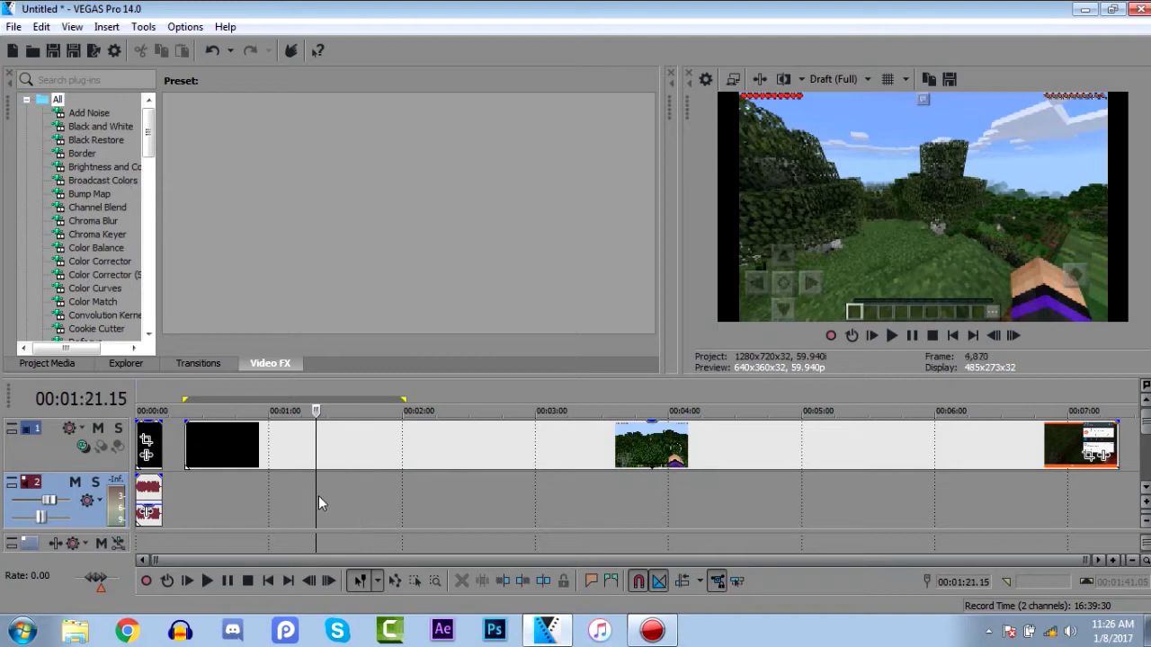
{"action": "left_click", "coordinate": [240, 506]}
{"action": "left_click_drag", "start_coordinate": [240, 507], "coordinate": [135, 494]}
{"action": "left_click", "coordinate": [145, 499]}
{"action": "left_click", "coordinate": [154, 501]}
{"action": "left_click", "coordinate": [138, 497]}
{"action": "left_click", "coordinate": [152, 503]}
{"action": "mouse_move", "coordinate": [126, 508]}
{"action": "left_mouse_down"}
{"action": "mouse_move", "coordinate": [216, 488]}
{"action": "mouse_move", "coordinate": [141, 498]}
{"action": "left_mouse_up"}
{"action": "left_click", "coordinate": [141, 498]}
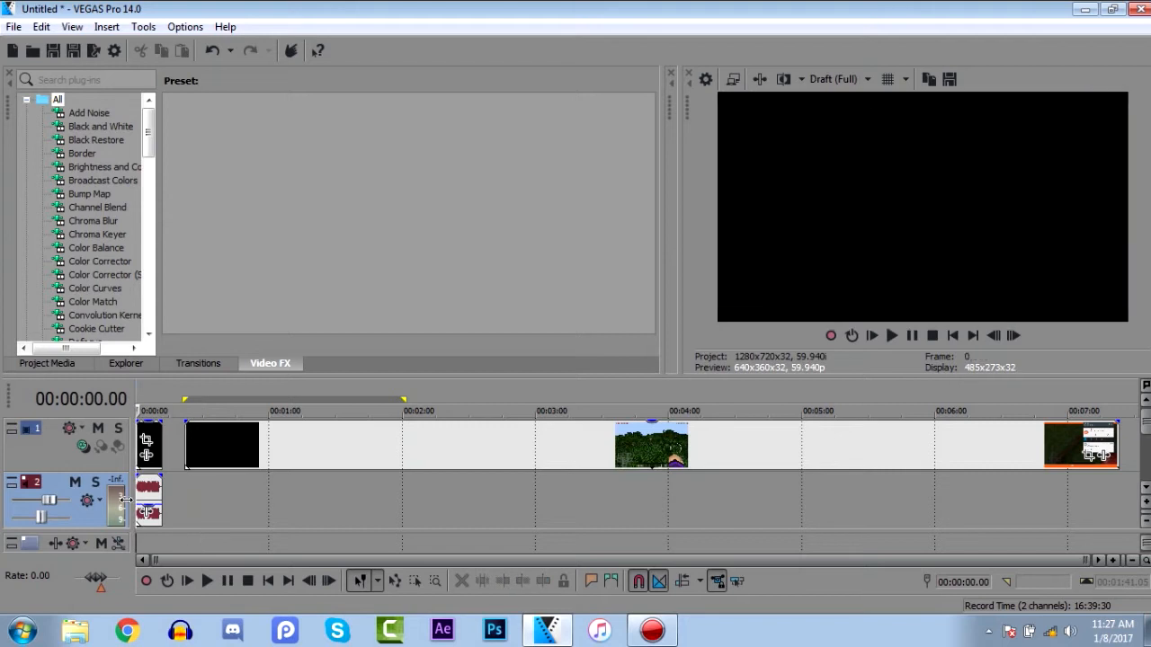
Step: Move the gameplay clip earlier on the timeline so it starts directly at the end of the intro clip
{"action": "left_click", "coordinate": [207, 488]}
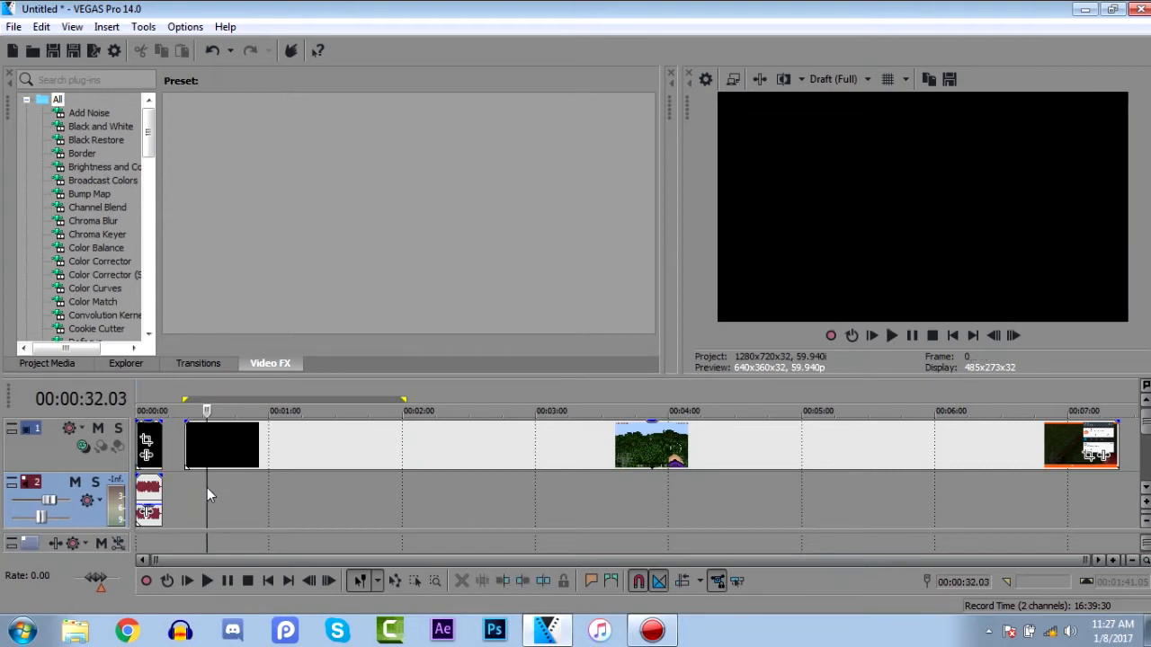
{"action": "left_click_drag", "start_coordinate": [285, 444], "coordinate": [264, 438]}
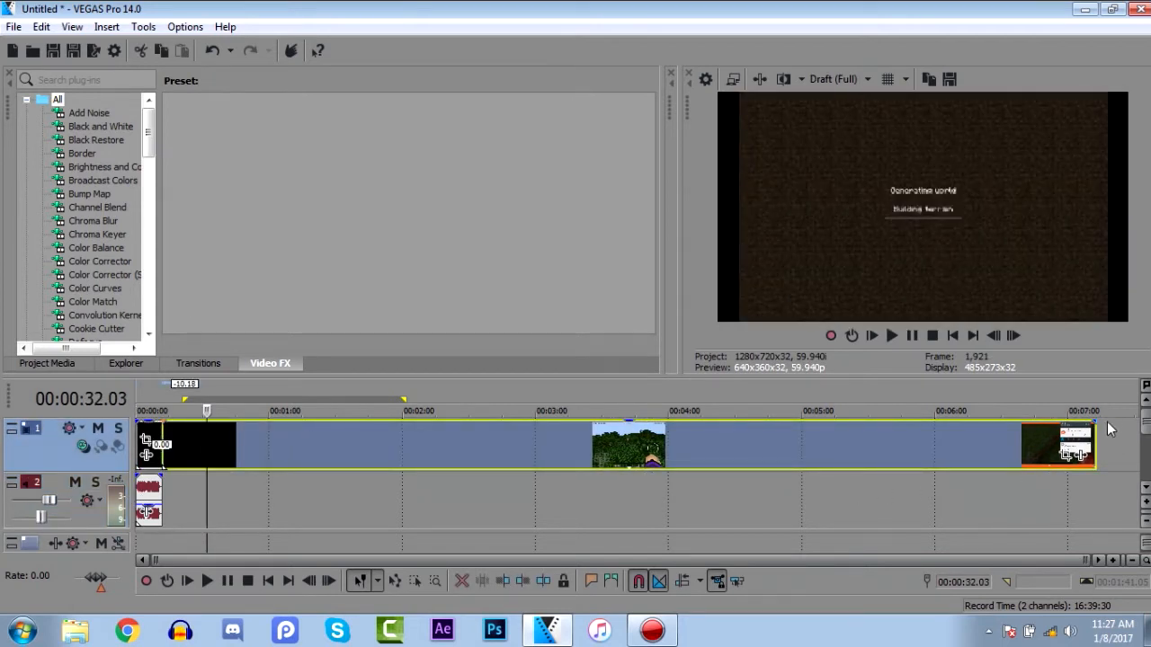
{"action": "left_click_drag", "start_coordinate": [1145, 422], "coordinate": [1148, 449]}
{"action": "left_click", "coordinate": [598, 513]}
Step: Turn off Maintain Aspect Ratio for the gameplay clip and disable its resampling
{"action": "left_click", "coordinate": [496, 463]}
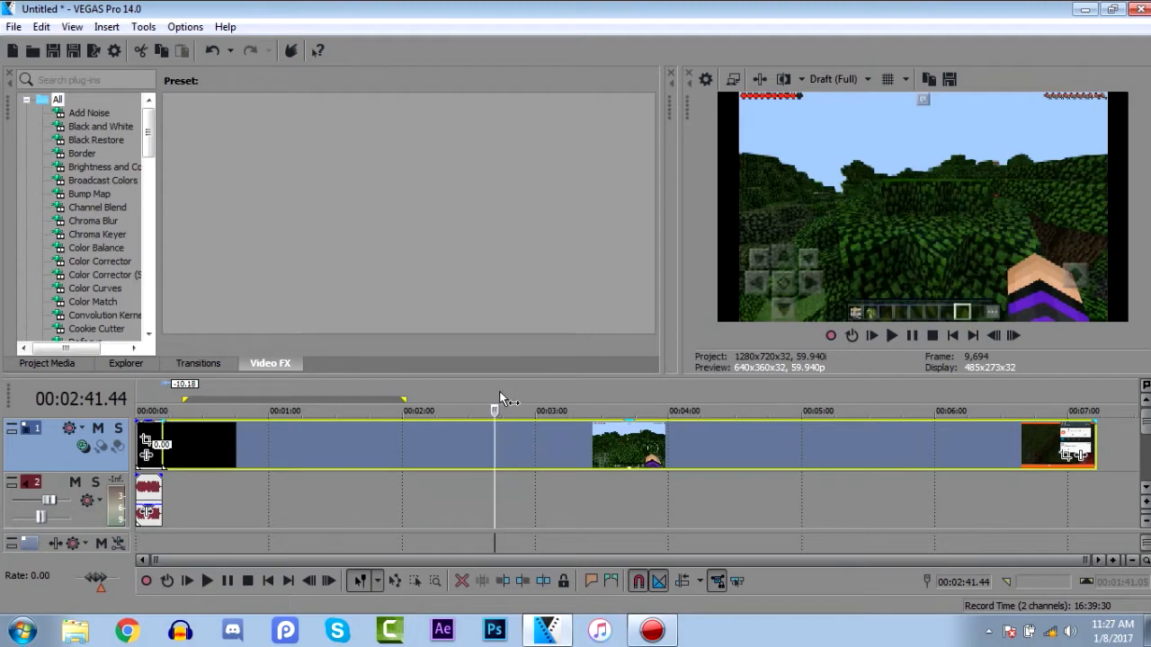
{"action": "right_click", "coordinate": [508, 434]}
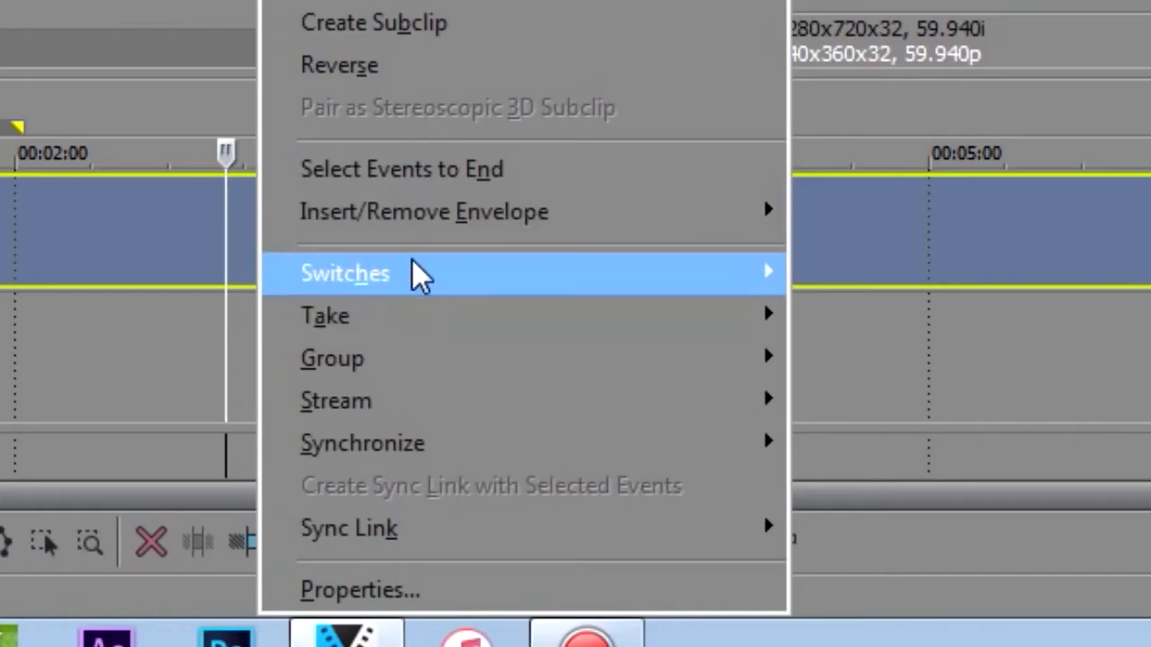
{"action": "mouse_move", "coordinate": [627, 464]}
{"action": "left_click", "coordinate": [873, 419]}
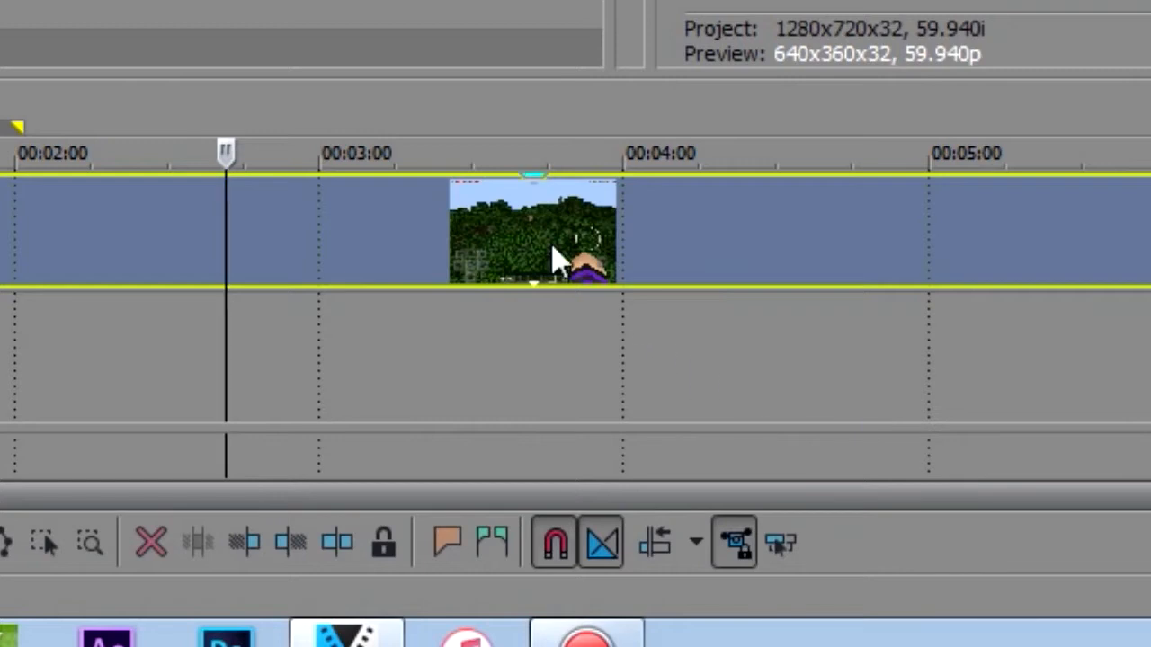
{"action": "right_click", "coordinate": [501, 227]}
{"action": "mouse_move", "coordinate": [621, 277]}
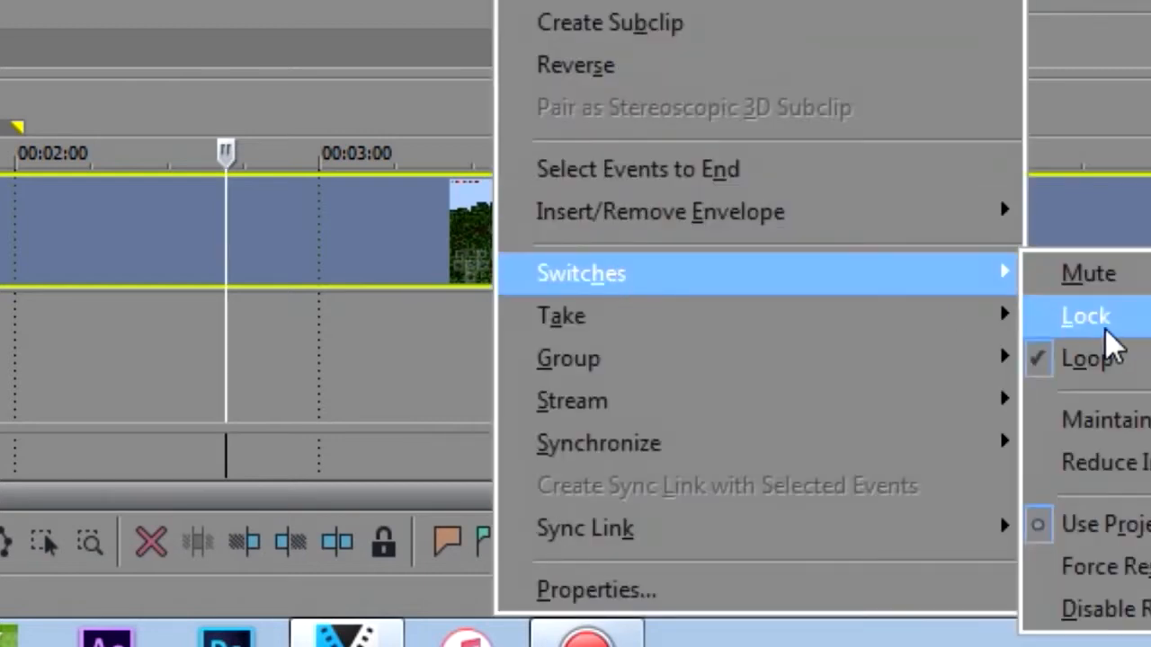
{"action": "left_click", "coordinate": [1135, 612]}
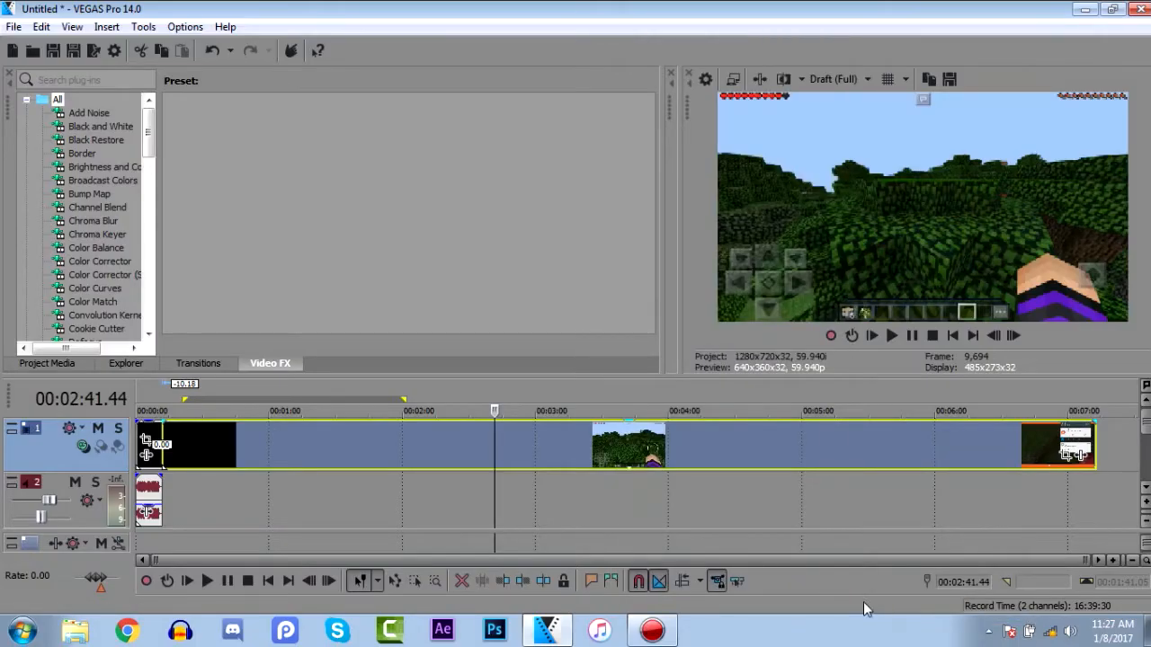
{"action": "left_click", "coordinate": [625, 513]}
{"action": "left_click", "coordinate": [699, 508]}
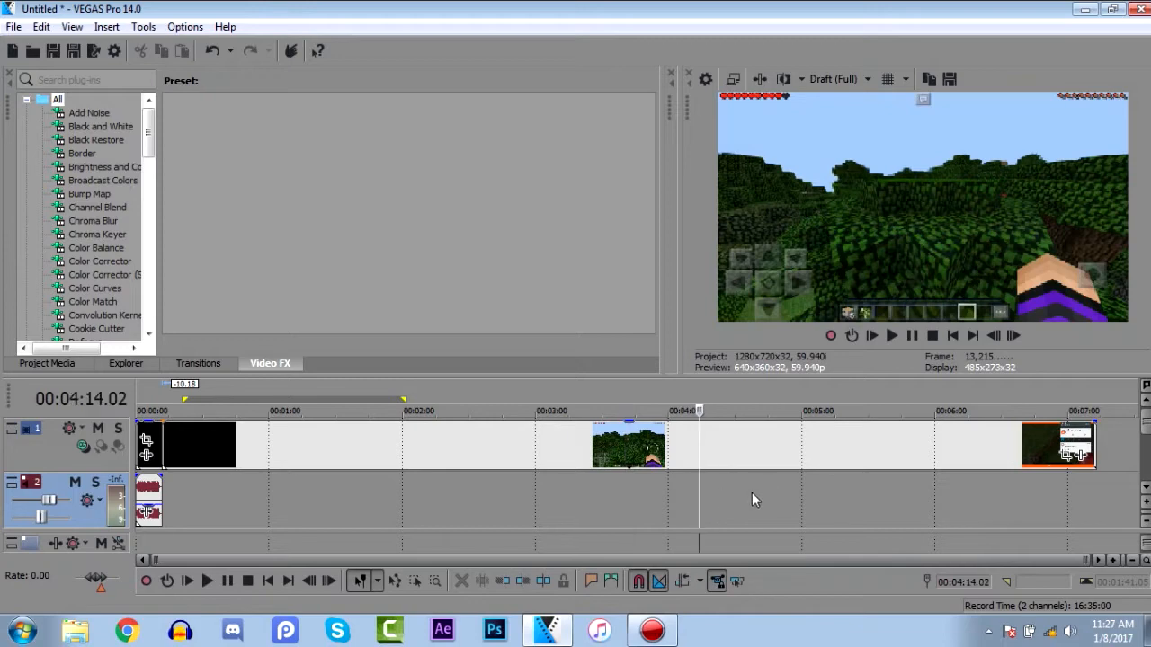
{"action": "left_click", "coordinate": [753, 513]}
{"action": "left_click", "coordinate": [357, 457]}
{"action": "left_click", "coordinate": [623, 521]}
{"action": "left_click_drag", "start_coordinate": [622, 521], "coordinate": [390, 500]}
{"action": "left_click", "coordinate": [521, 463]}
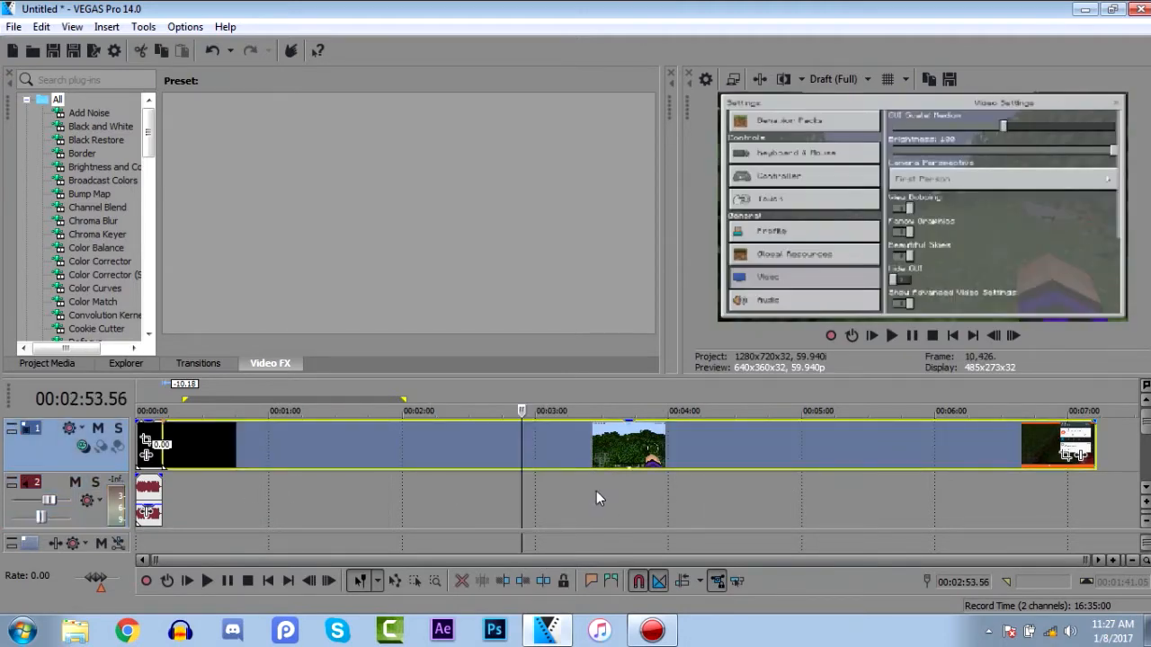
{"action": "left_click", "coordinate": [596, 491]}
Step: Cut out the gameplay section from 00:02:13.53 to about 00:03:50 and move the remaining footage up to close the gap
{"action": "left_click", "coordinate": [433, 493]}
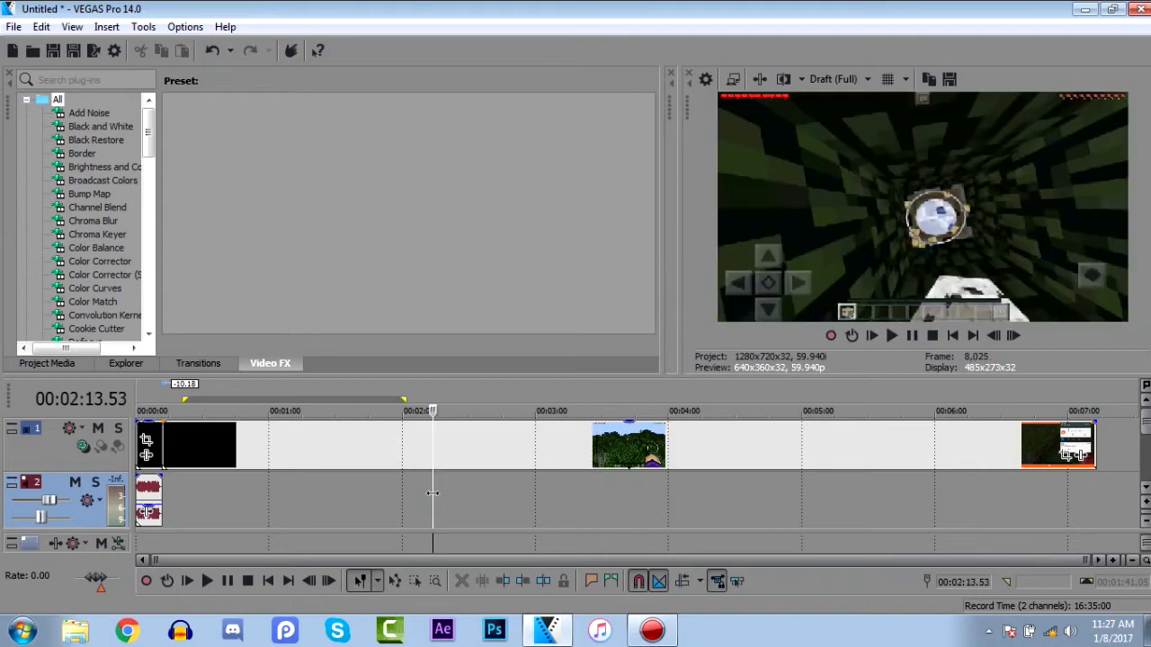
{"action": "left_click", "coordinate": [647, 497]}
{"action": "left_click", "coordinate": [580, 454]}
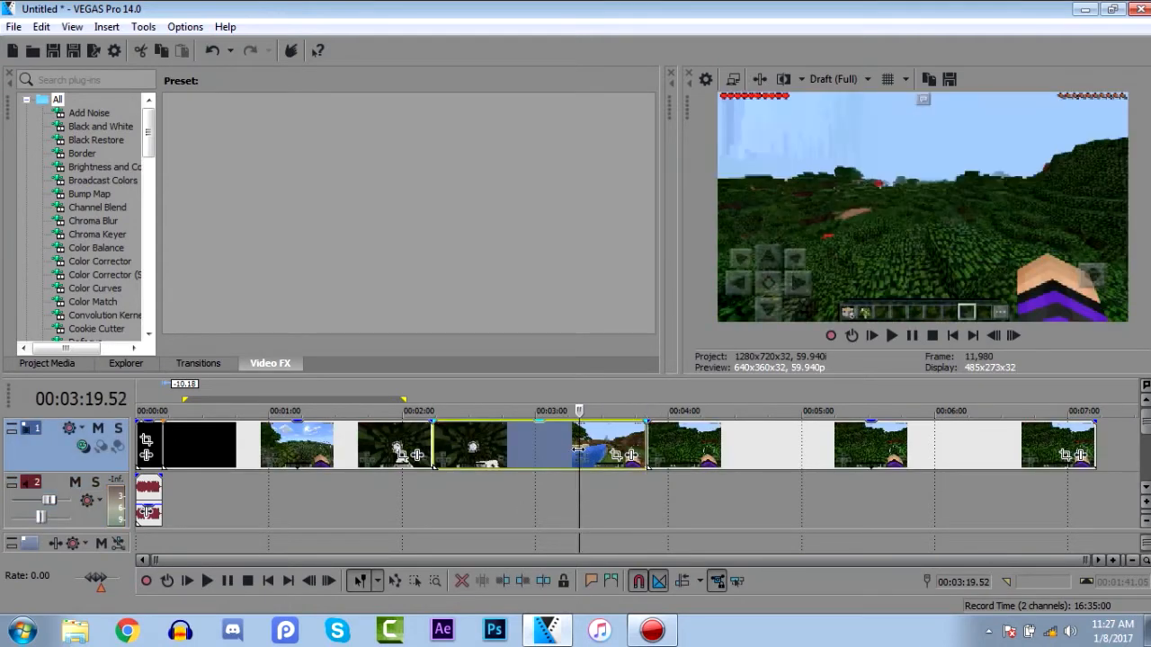
{"action": "key", "text": "Delete"}
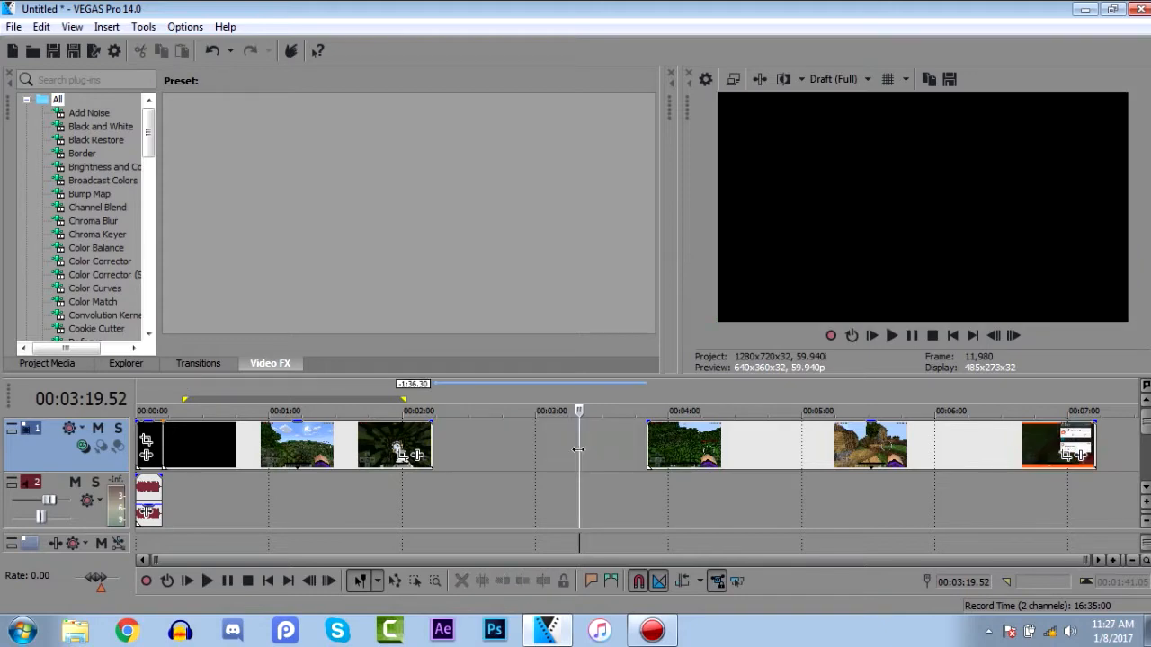
{"action": "left_click_drag", "start_coordinate": [699, 441], "coordinate": [490, 449]}
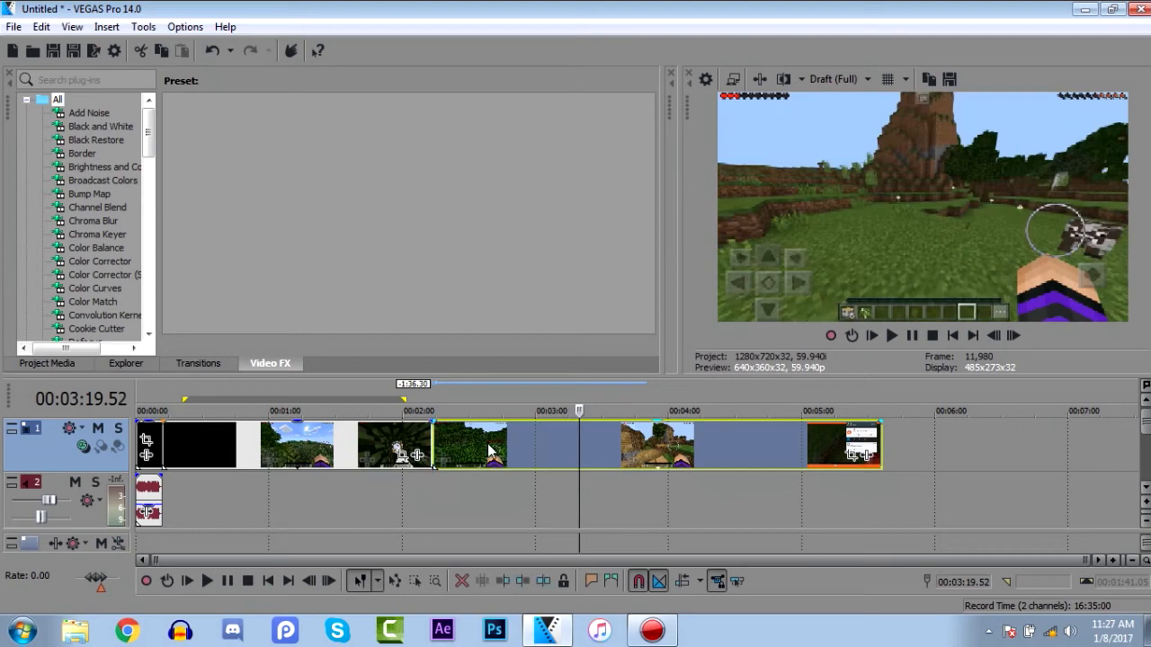
Step: Split the second gameplay segment at 00:04:12.08 and again at 00:04:48.22
{"action": "left_click", "coordinate": [694, 486]}
{"action": "left_click", "coordinate": [694, 466]}
{"action": "right_click", "coordinate": [693, 466]}
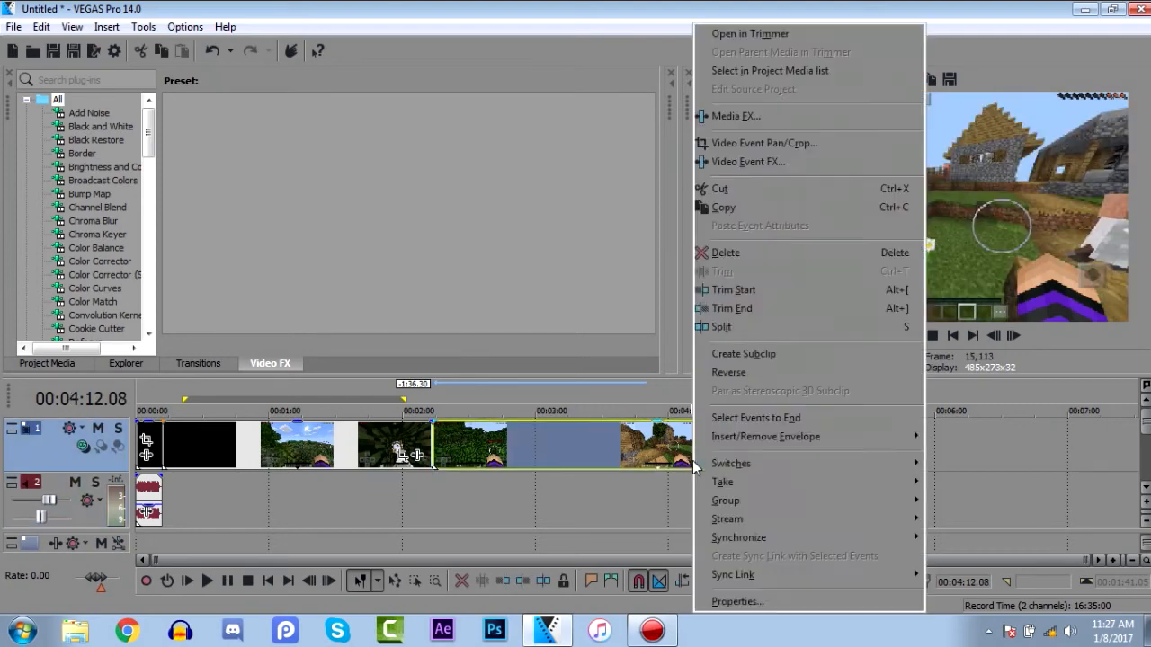
{"action": "left_click", "coordinate": [774, 311]}
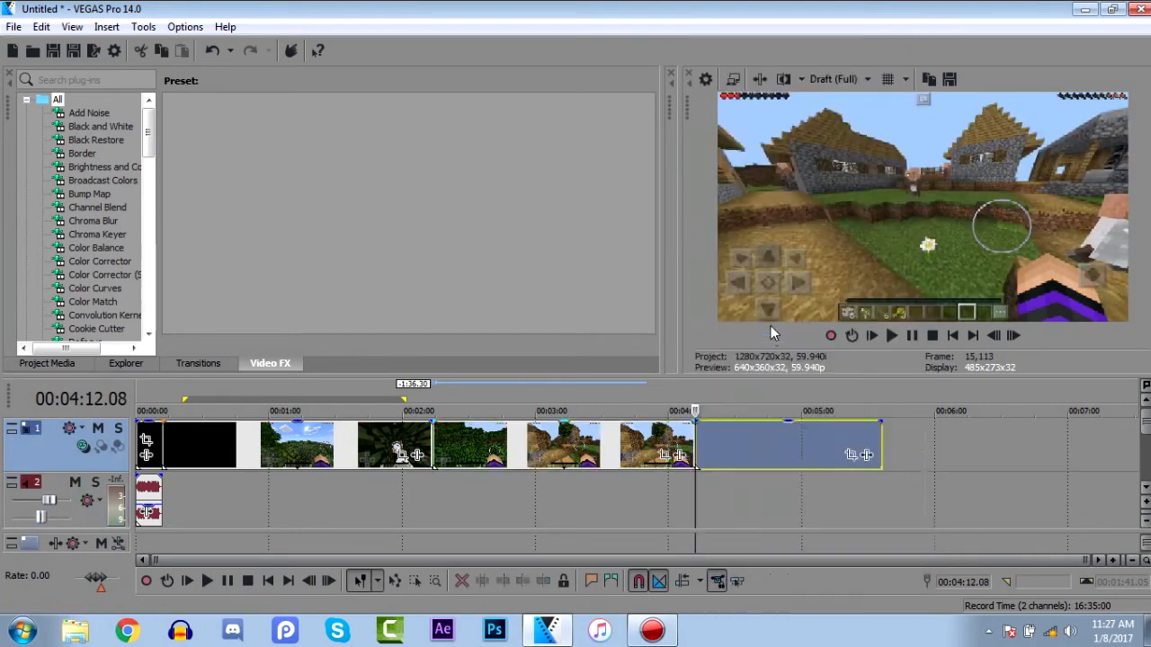
{"action": "left_click", "coordinate": [775, 504]}
{"action": "right_click", "coordinate": [775, 504]}
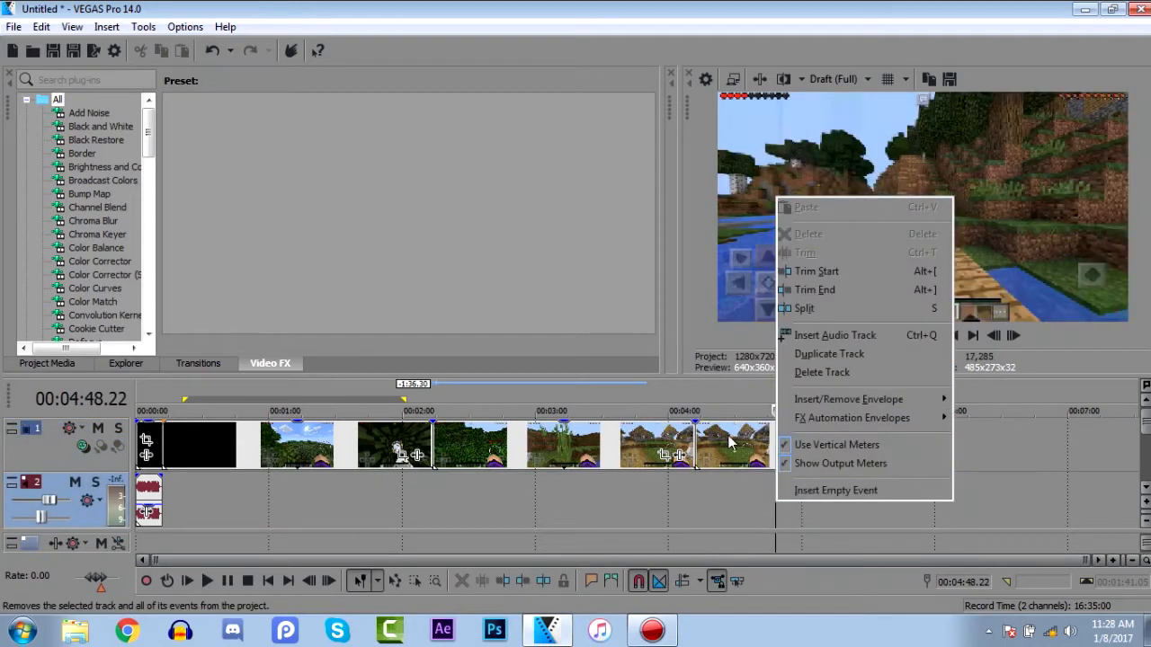
{"action": "left_click", "coordinate": [767, 458]}
{"action": "right_click", "coordinate": [767, 457]}
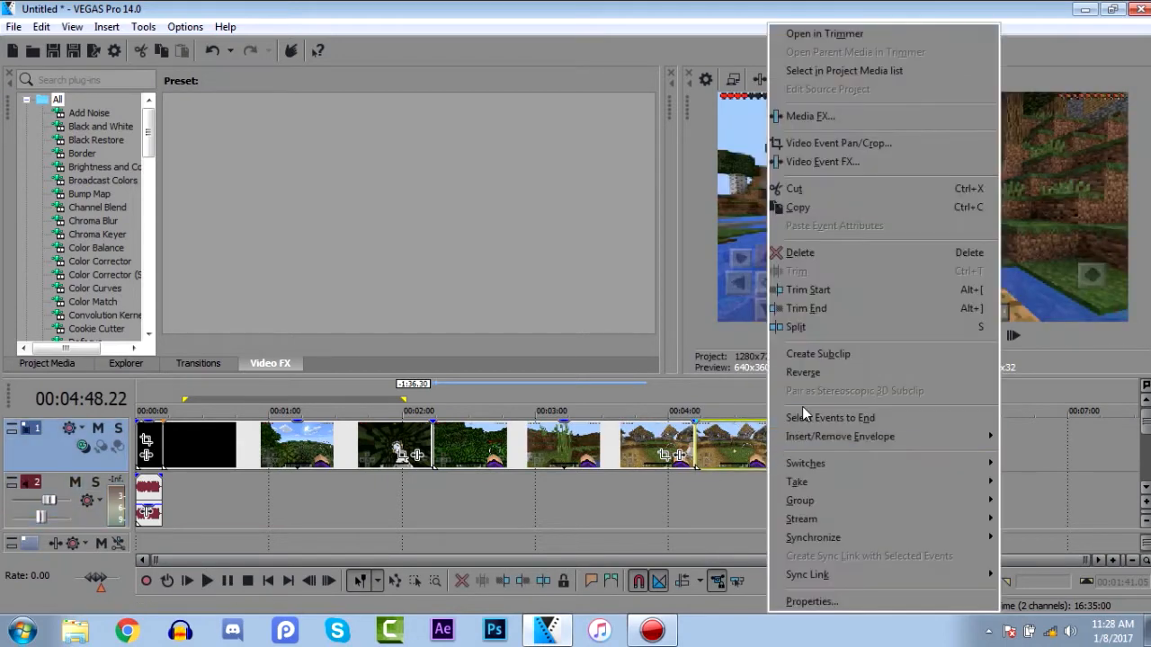
{"action": "left_click", "coordinate": [809, 326]}
Step: Delete the gameplay section between the two new splits and move the last segment up against the preceding one
{"action": "left_click", "coordinate": [719, 445]}
{"action": "right_click", "coordinate": [719, 445]}
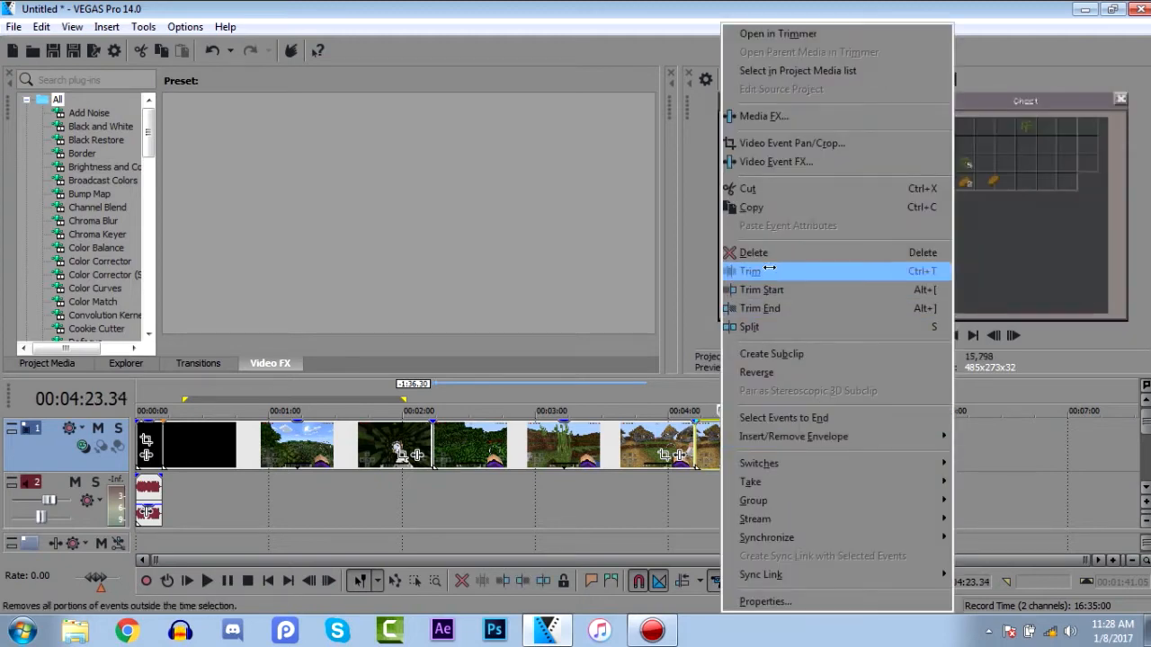
{"action": "left_click", "coordinate": [760, 253]}
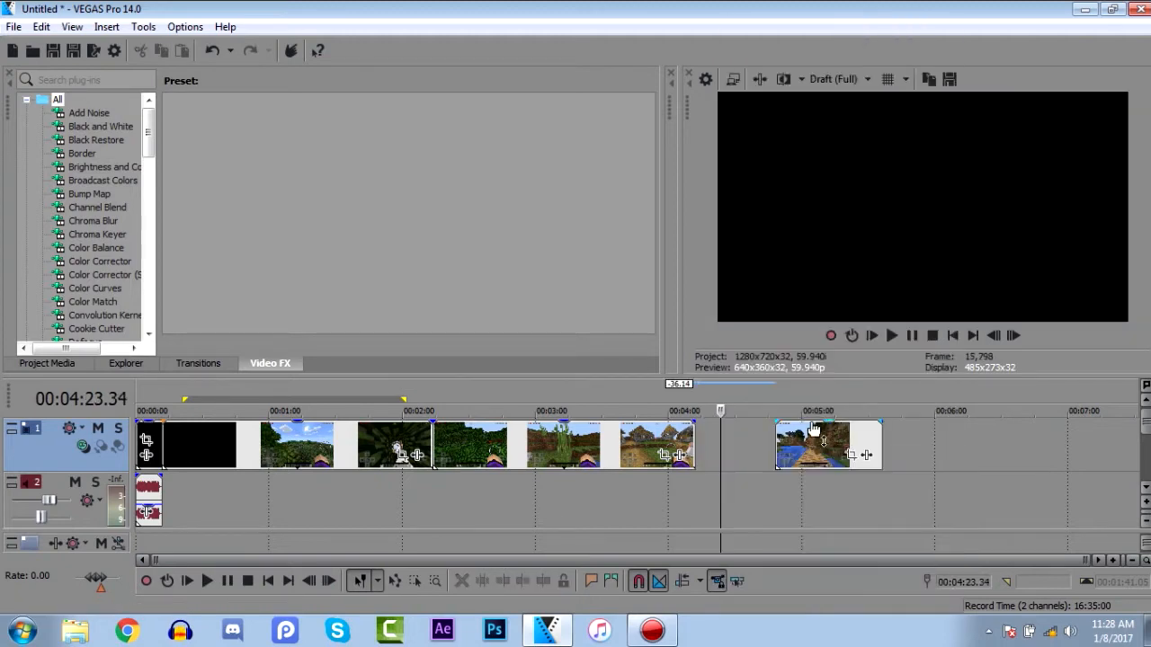
{"action": "left_click_drag", "start_coordinate": [814, 439], "coordinate": [737, 452]}
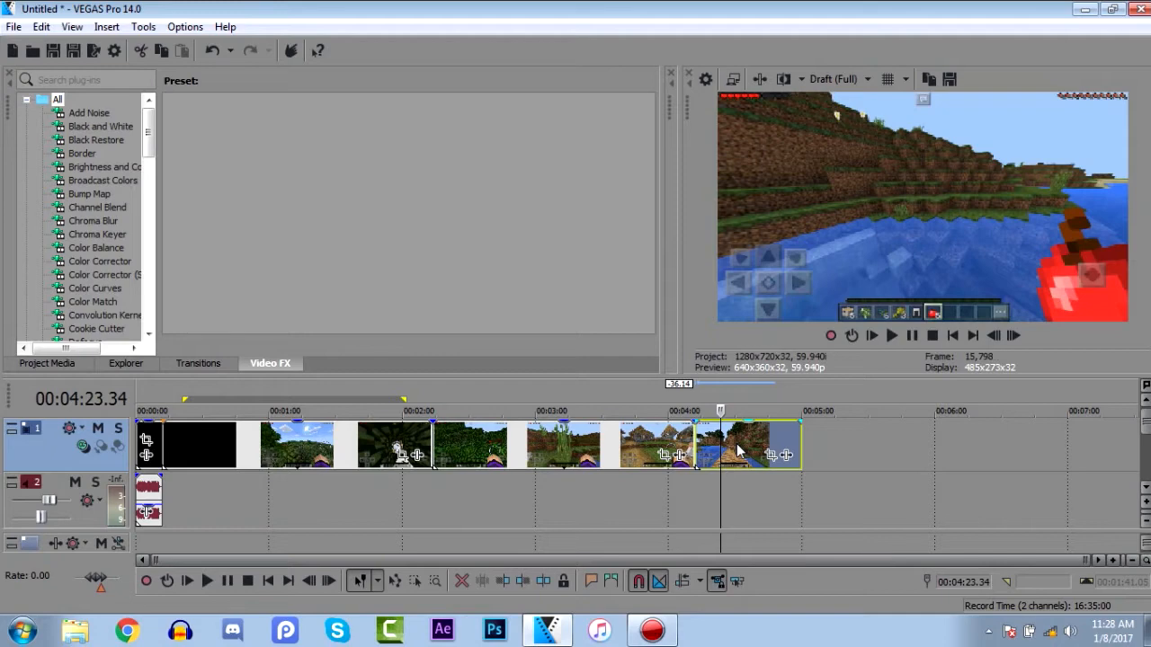
{"action": "mouse_move", "coordinate": [1145, 418]}
{"action": "left_mouse_down"}
{"action": "mouse_move", "coordinate": [1146, 476]}
{"action": "mouse_move", "coordinate": [1146, 421]}
{"action": "left_mouse_up"}
{"action": "left_click", "coordinate": [771, 497]}
Step: Add a fade-in of about five seconds to the start of the gameplay clip, right after the intro
{"action": "scroll", "coordinate": [770, 499], "scroll_direction": "up", "scroll_amount": 3}
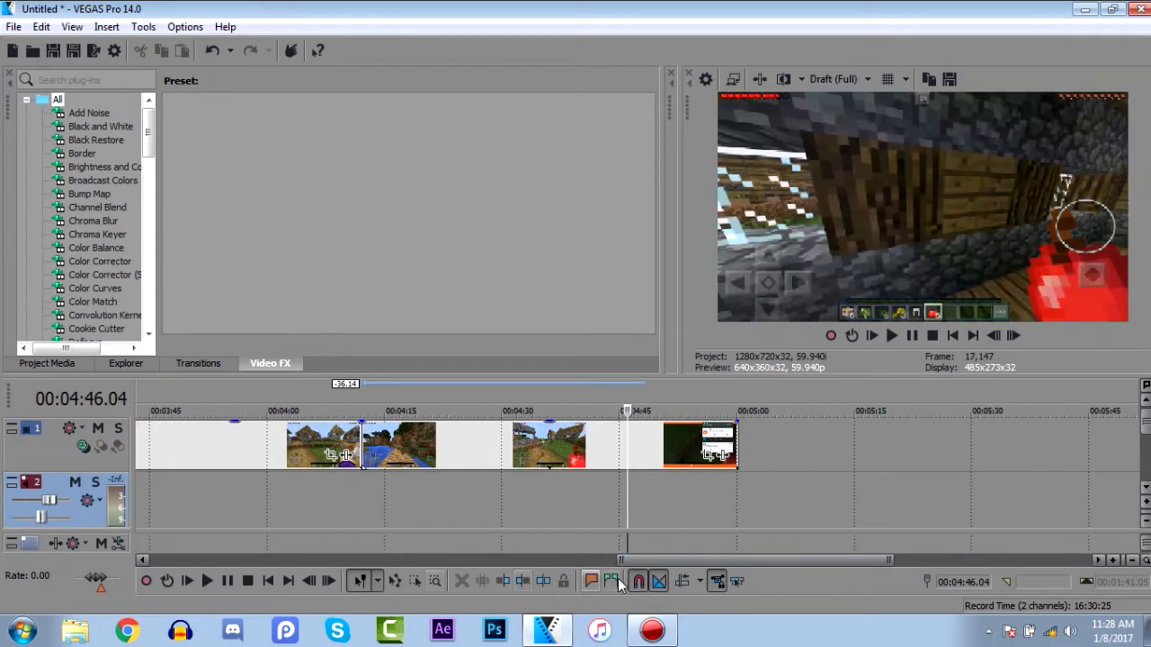
{"action": "left_click_drag", "start_coordinate": [653, 564], "coordinate": [167, 562]}
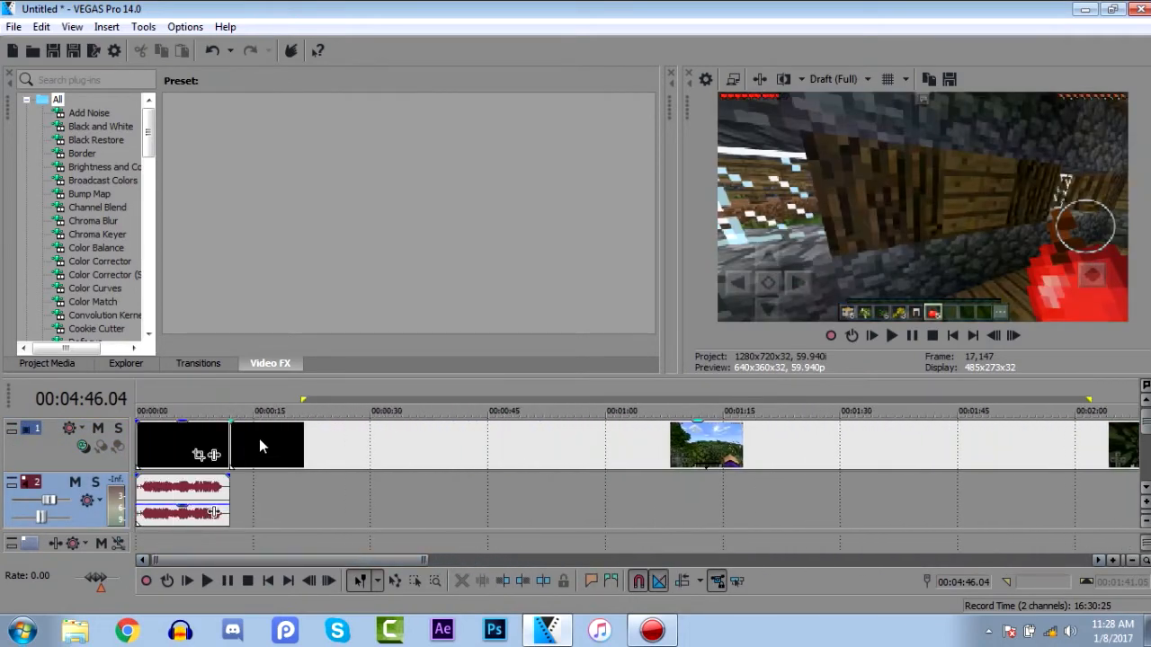
{"action": "left_click", "coordinate": [270, 440]}
{"action": "left_click_drag", "start_coordinate": [229, 419], "coordinate": [271, 415]}
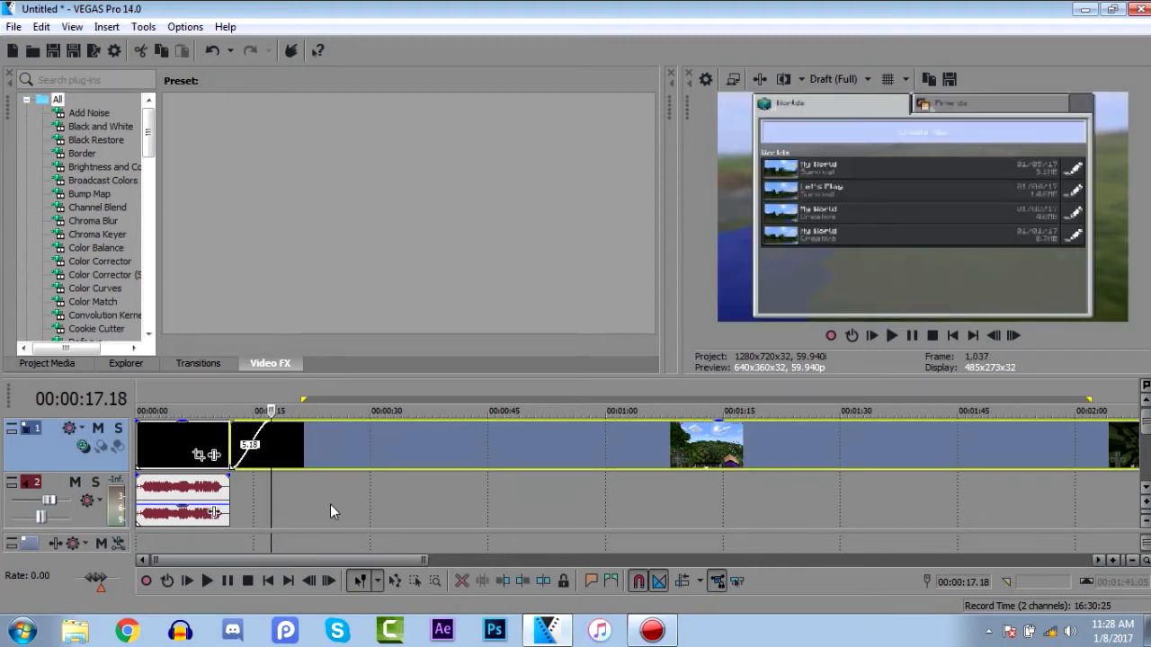
{"action": "left_click", "coordinate": [197, 452]}
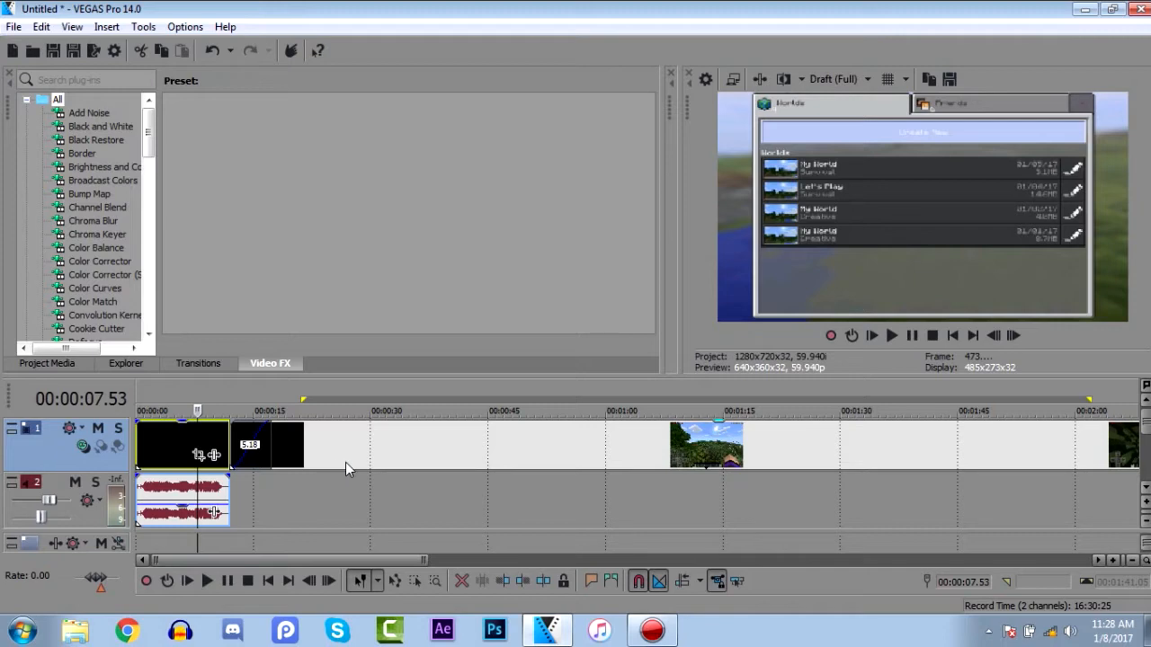
{"action": "right_click", "coordinate": [290, 459]}
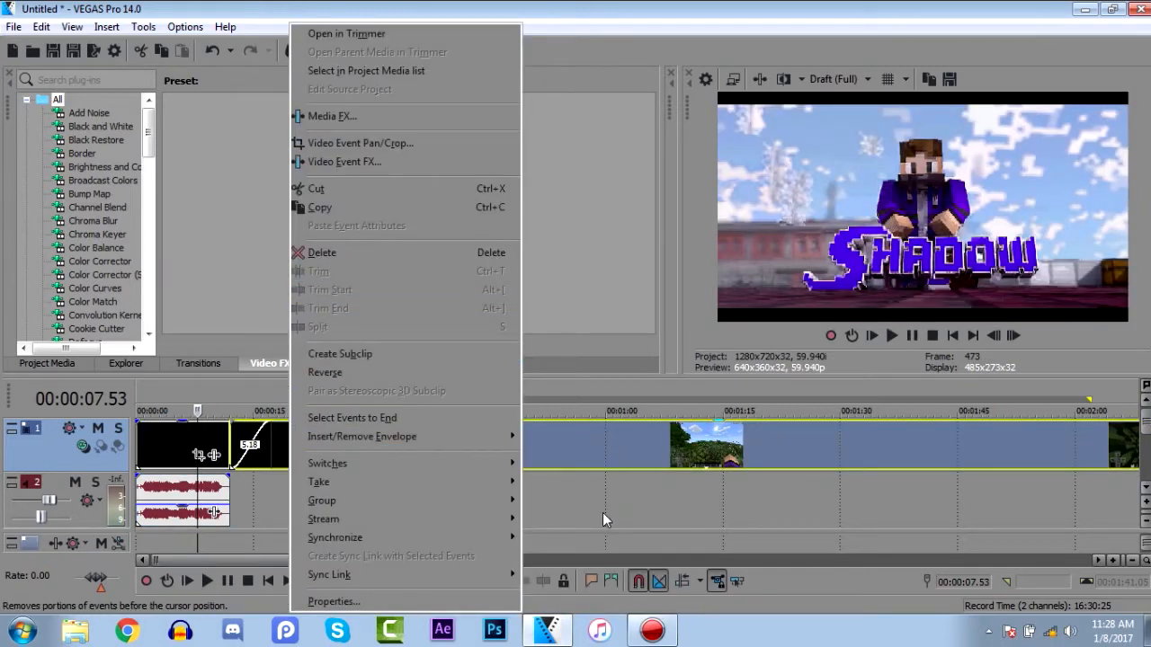
{"action": "left_click", "coordinate": [648, 559]}
{"action": "left_click_drag", "start_coordinate": [364, 568], "coordinate": [249, 544]}
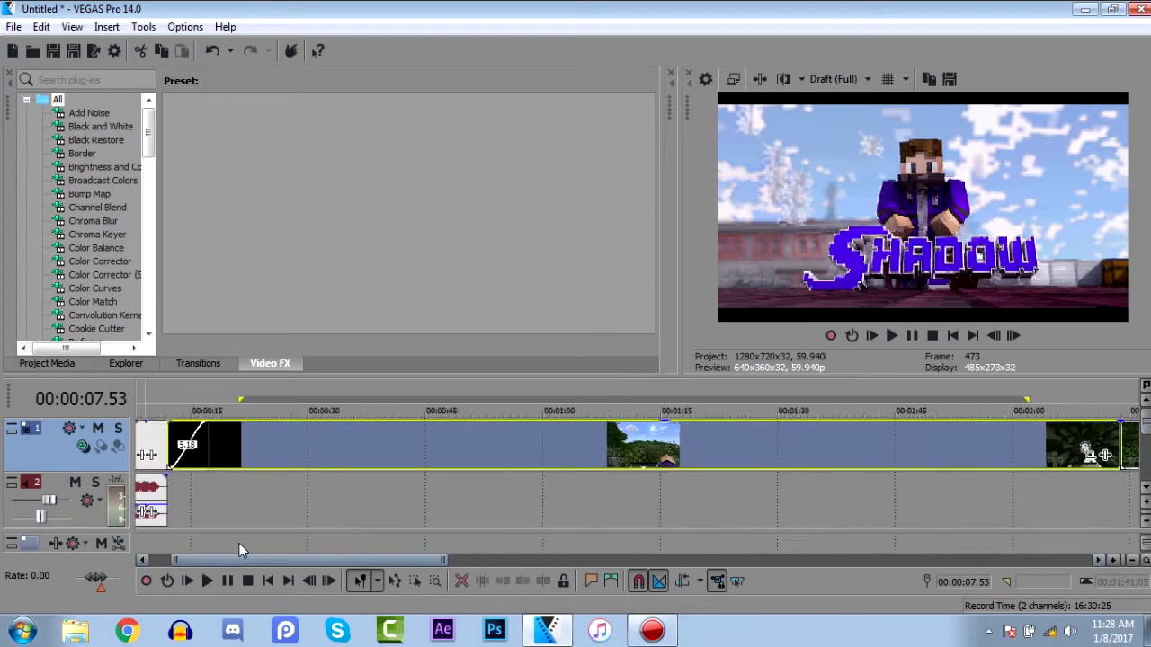
{"action": "left_click", "coordinate": [167, 430]}
{"action": "left_click", "coordinate": [353, 456]}
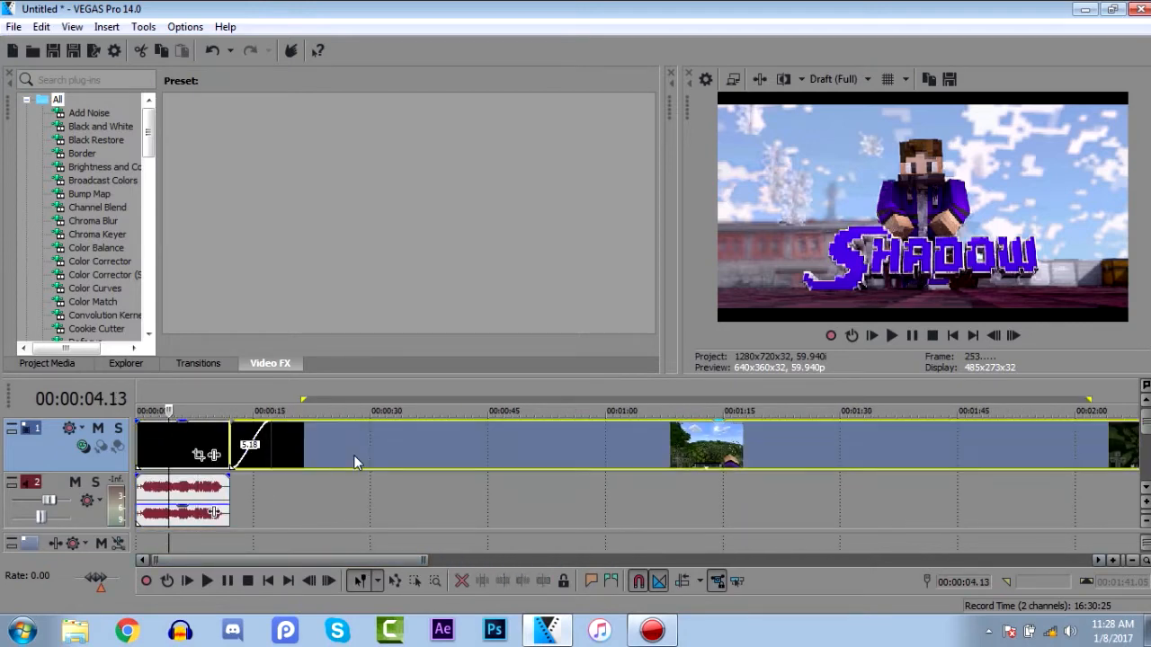
Step: Insert a new video track above the one holding the intro and gameplay clips
{"action": "left_click_drag", "start_coordinate": [263, 558], "coordinate": [756, 587]}
{"action": "right_click", "coordinate": [476, 454]}
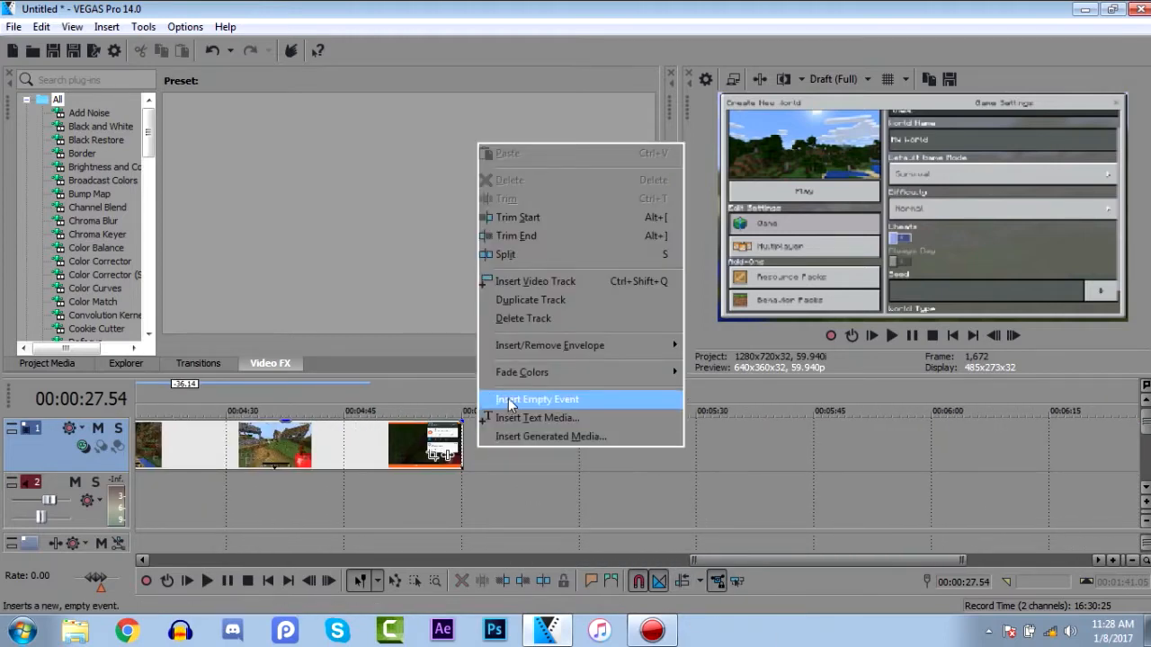
{"action": "left_click", "coordinate": [524, 293]}
Step: Move the first gameplay segment up onto the new video track, starting at 00:00:12.00, and mark its full length as the time selection
{"action": "left_click_drag", "start_coordinate": [710, 558], "coordinate": [171, 558]}
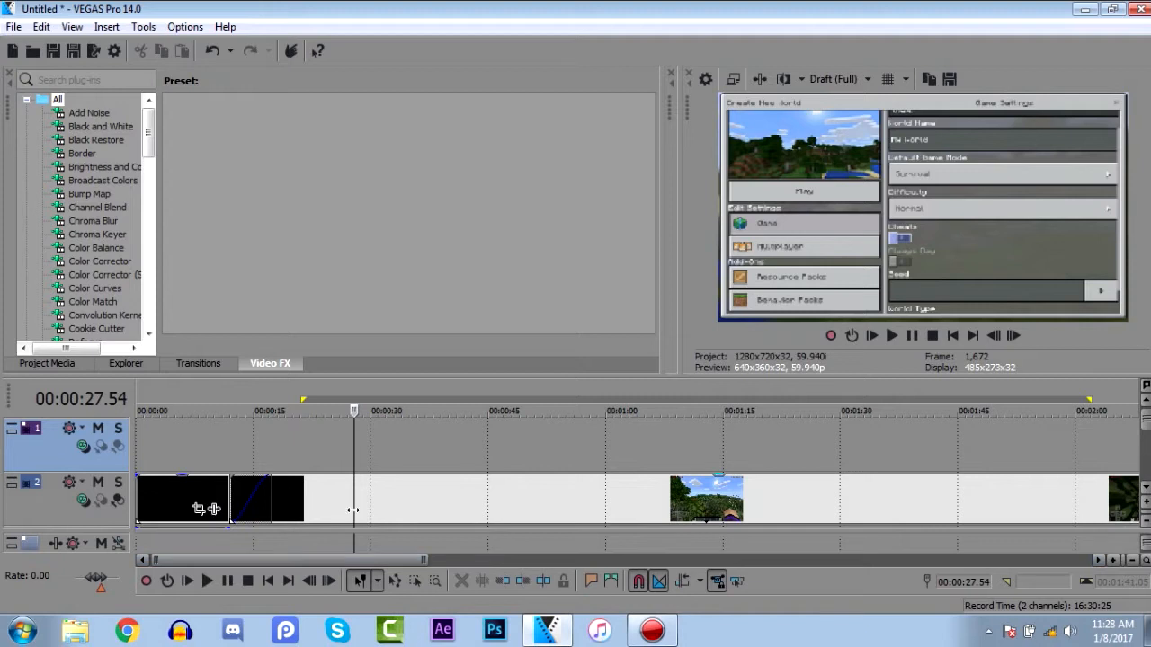
{"action": "left_click", "coordinate": [354, 510]}
{"action": "left_click_drag", "start_coordinate": [418, 450], "coordinate": [420, 450]}
{"action": "left_click", "coordinate": [316, 496]}
{"action": "double_click", "coordinate": [374, 462]}
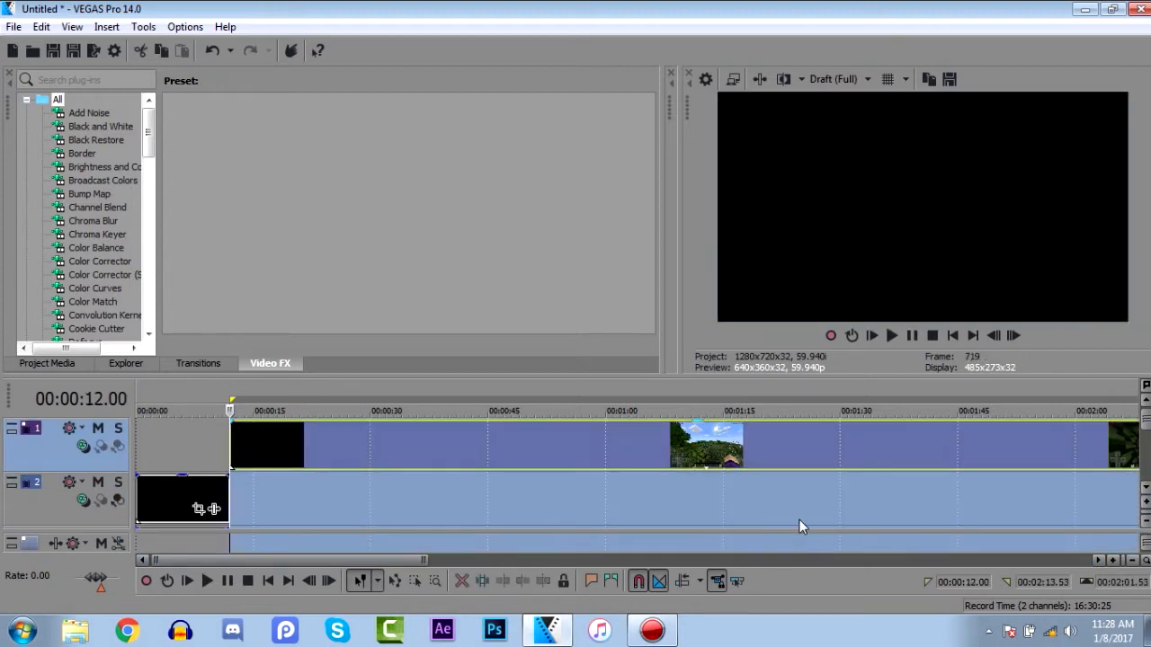
Step: Give the start of the gameplay segment on video track 1 a fade-in offset of 00:00:01.18
{"action": "left_click", "coordinate": [454, 446]}
{"action": "left_click_drag", "start_coordinate": [347, 446], "coordinate": [303, 452]}
{"action": "left_click", "coordinate": [167, 426]}
{"action": "scroll", "coordinate": [530, 522], "scroll_direction": "down", "scroll_amount": 1}
{"action": "left_click", "coordinate": [232, 447]}
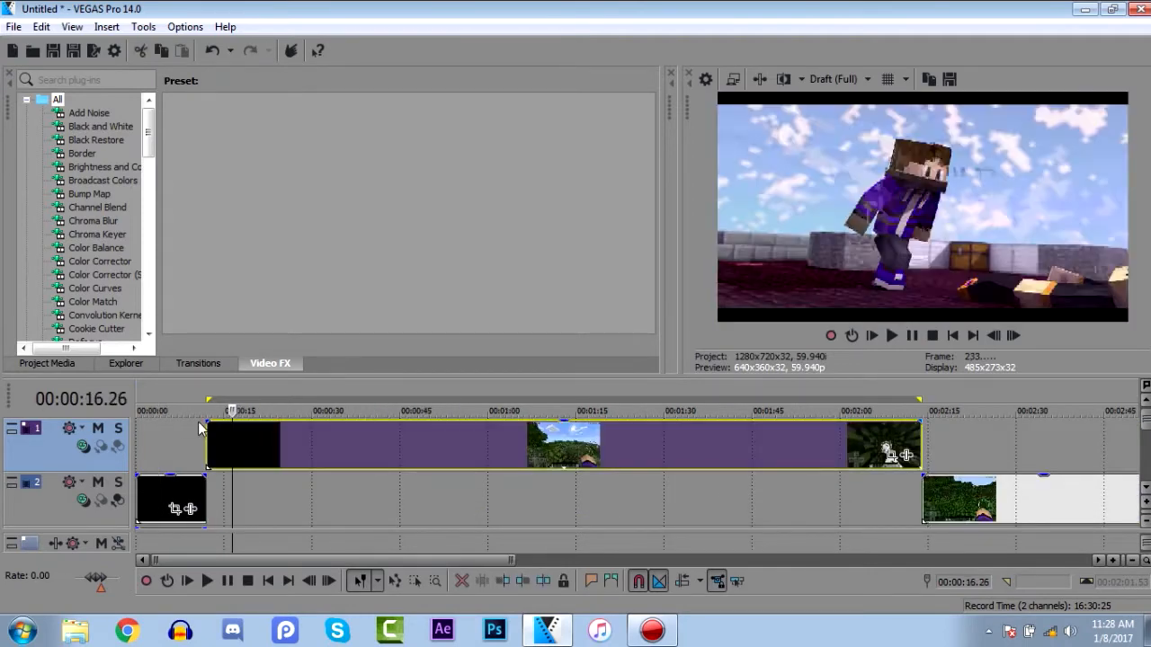
{"action": "mouse_move", "coordinate": [208, 422]}
{"action": "left_mouse_down"}
{"action": "mouse_move", "coordinate": [246, 415]}
{"action": "mouse_move", "coordinate": [209, 419]}
{"action": "left_mouse_up"}
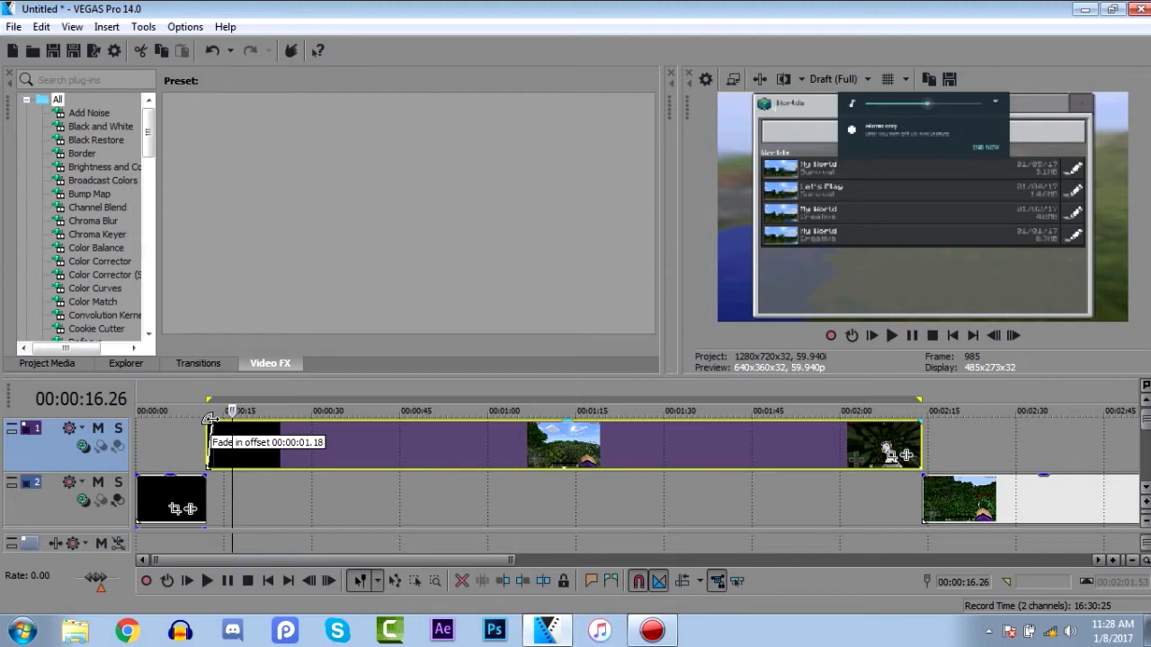
{"action": "left_click", "coordinate": [328, 493]}
{"action": "scroll", "coordinate": [354, 469], "scroll_direction": "down", "scroll_amount": 5}
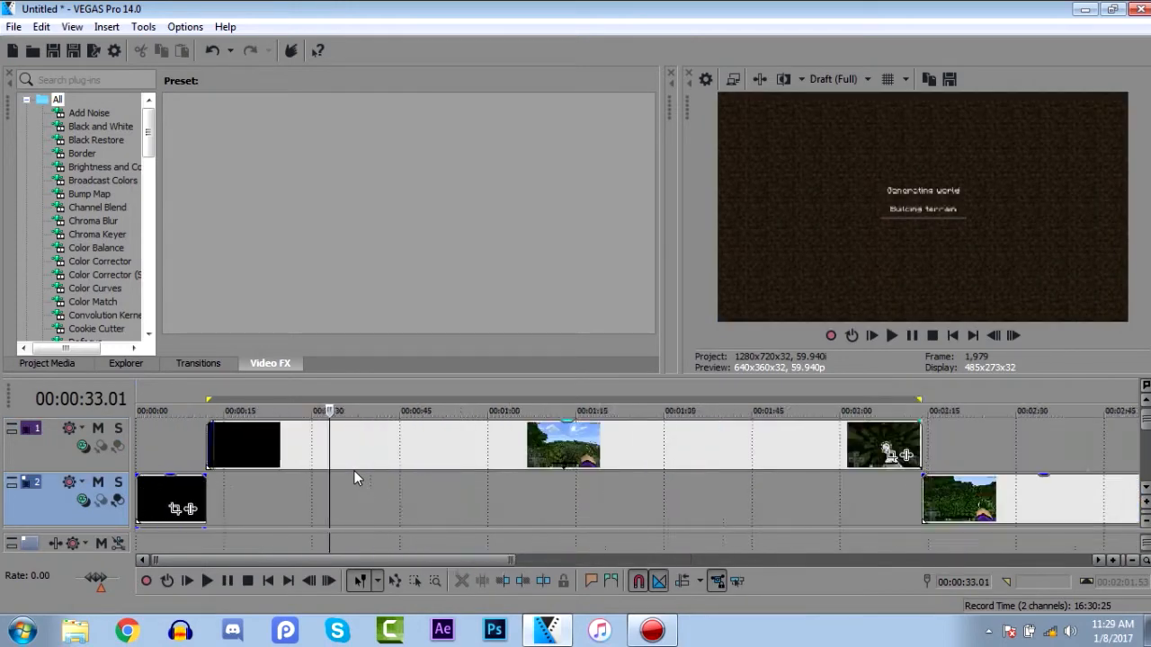
{"action": "left_click", "coordinate": [271, 494]}
{"action": "left_click", "coordinate": [501, 454]}
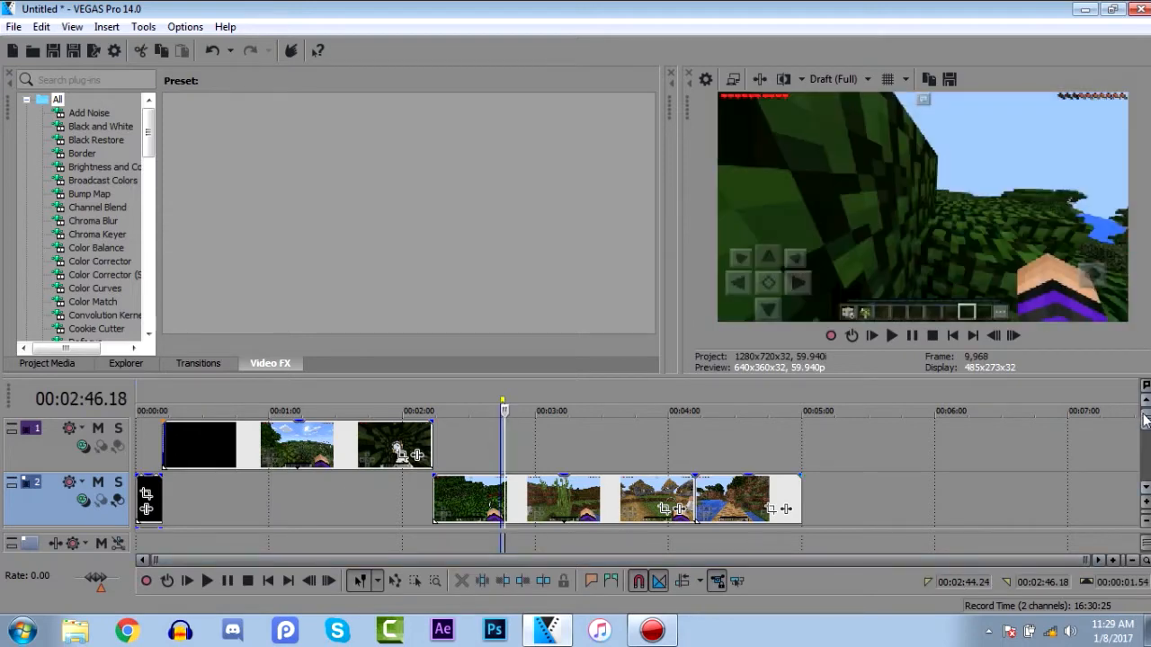
{"action": "scroll", "coordinate": [1146, 419], "scroll_direction": "down", "scroll_amount": 2}
{"action": "scroll", "coordinate": [1133, 419], "scroll_direction": "up", "scroll_amount": 2}
{"action": "scroll", "coordinate": [1120, 419], "scroll_direction": "down", "scroll_amount": 2}
{"action": "scroll", "coordinate": [1120, 419], "scroll_direction": "up", "scroll_amount": 1}
{"action": "key", "text": "super"}
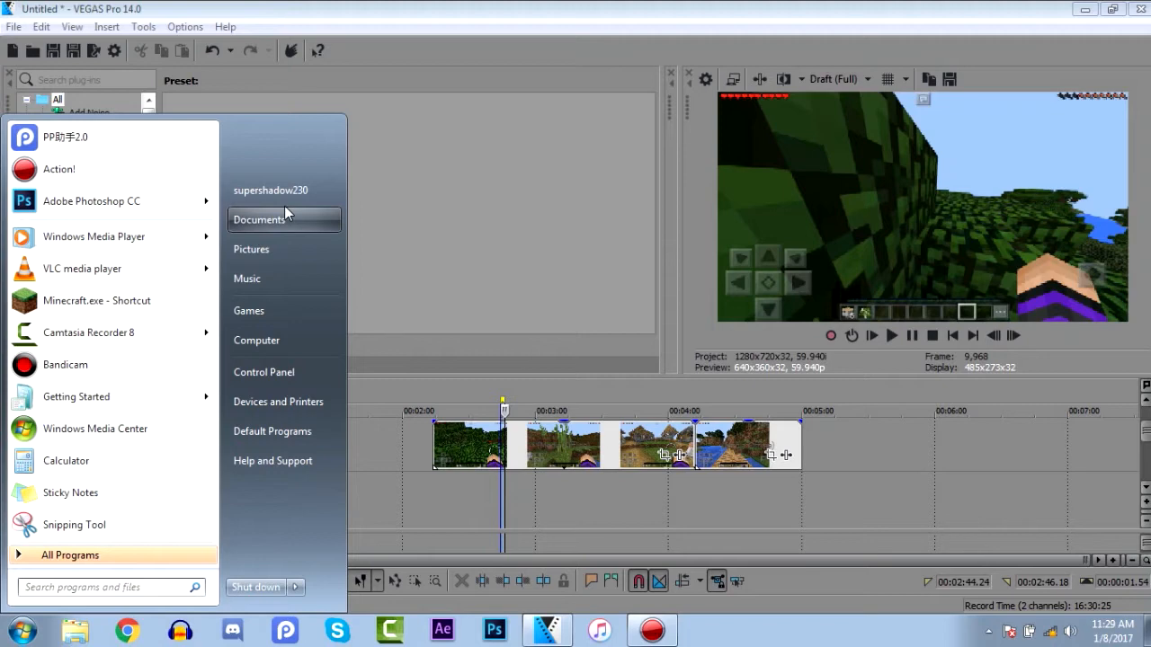
{"action": "left_click", "coordinate": [512, 497]}
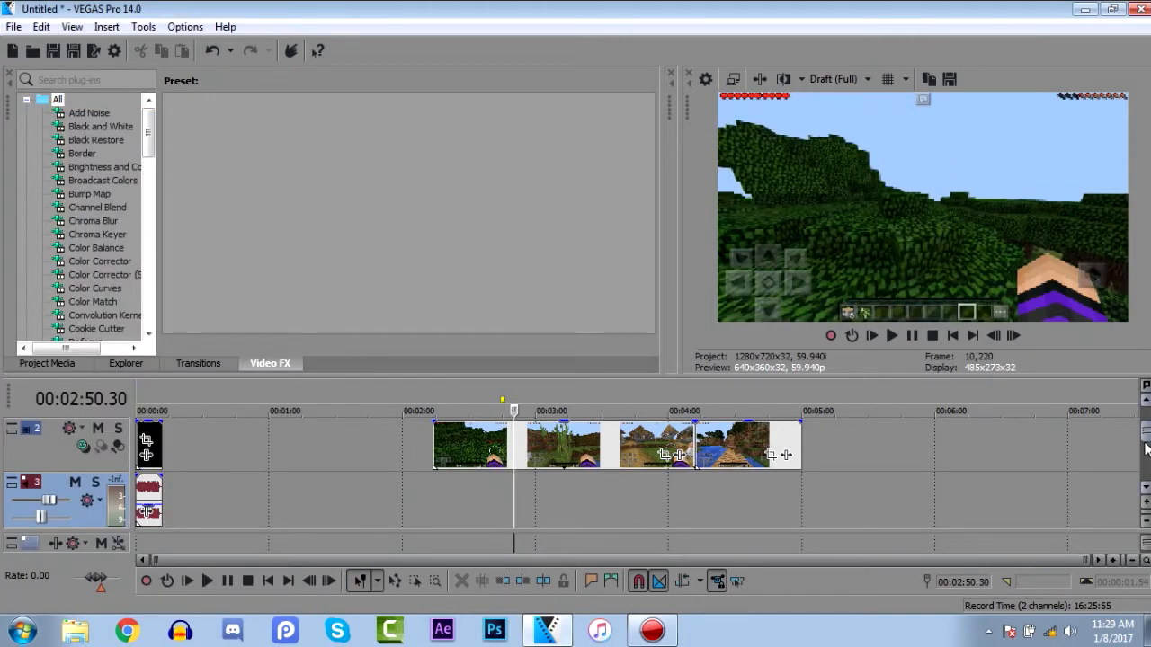
{"action": "scroll", "coordinate": [630, 472], "scroll_direction": "down", "scroll_amount": 3}
{"action": "scroll", "coordinate": [629, 472], "scroll_direction": "up", "scroll_amount": 3}
{"action": "scroll", "coordinate": [630, 472], "scroll_direction": "down", "scroll_amount": 3}
{"action": "scroll", "coordinate": [630, 472], "scroll_direction": "up", "scroll_amount": 3}
{"action": "scroll", "coordinate": [1131, 403], "scroll_direction": "down", "scroll_amount": 2}
{"action": "scroll", "coordinate": [1131, 402], "scroll_direction": "up", "scroll_amount": 2}
{"action": "scroll", "coordinate": [1132, 403], "scroll_direction": "down", "scroll_amount": 2}
{"action": "scroll", "coordinate": [1132, 403], "scroll_direction": "up", "scroll_amount": 2}
{"action": "scroll", "coordinate": [1131, 403], "scroll_direction": "down", "scroll_amount": 2}
{"action": "scroll", "coordinate": [1131, 403], "scroll_direction": "up", "scroll_amount": 2}
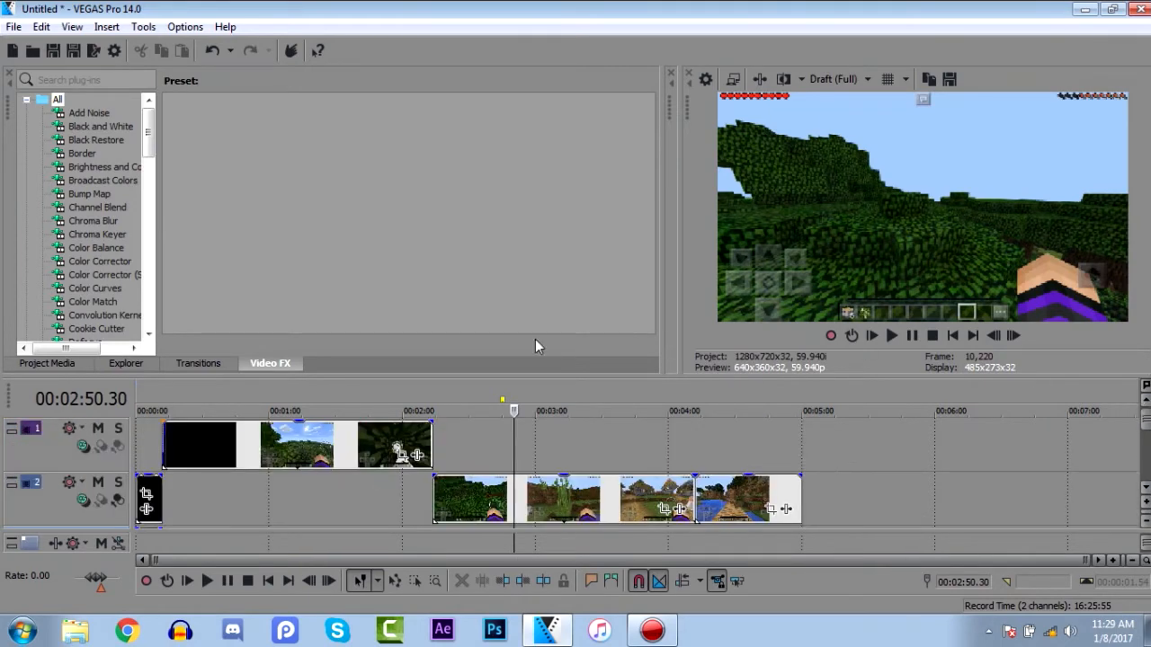
Step: Import videoplayback.mp4 from the Downloads folder onto the timeline, placing it shortly after the last gameplay clip at about 00:05:12
{"action": "left_click", "coordinate": [76, 632]}
{"action": "left_click", "coordinate": [545, 422]}
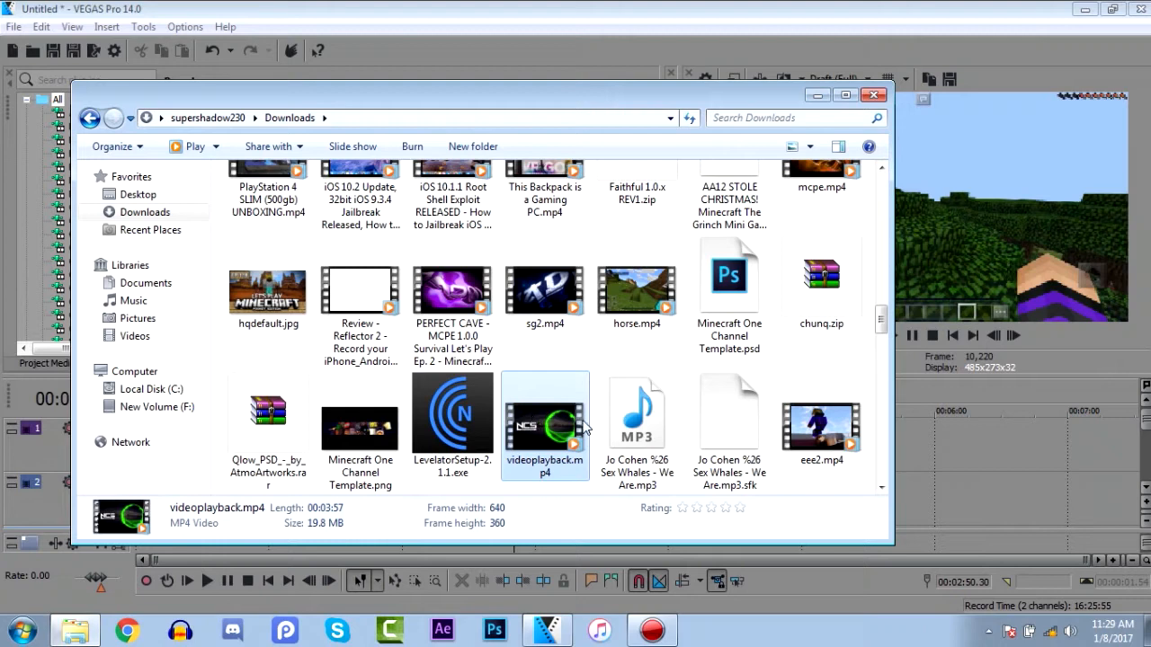
{"action": "left_click_drag", "start_coordinate": [844, 459], "coordinate": [817, 500]}
{"action": "left_click", "coordinate": [979, 430]}
{"action": "left_click_drag", "start_coordinate": [1148, 427], "coordinate": [1148, 401]}
{"action": "left_click_drag", "start_coordinate": [877, 456], "coordinate": [810, 436]}
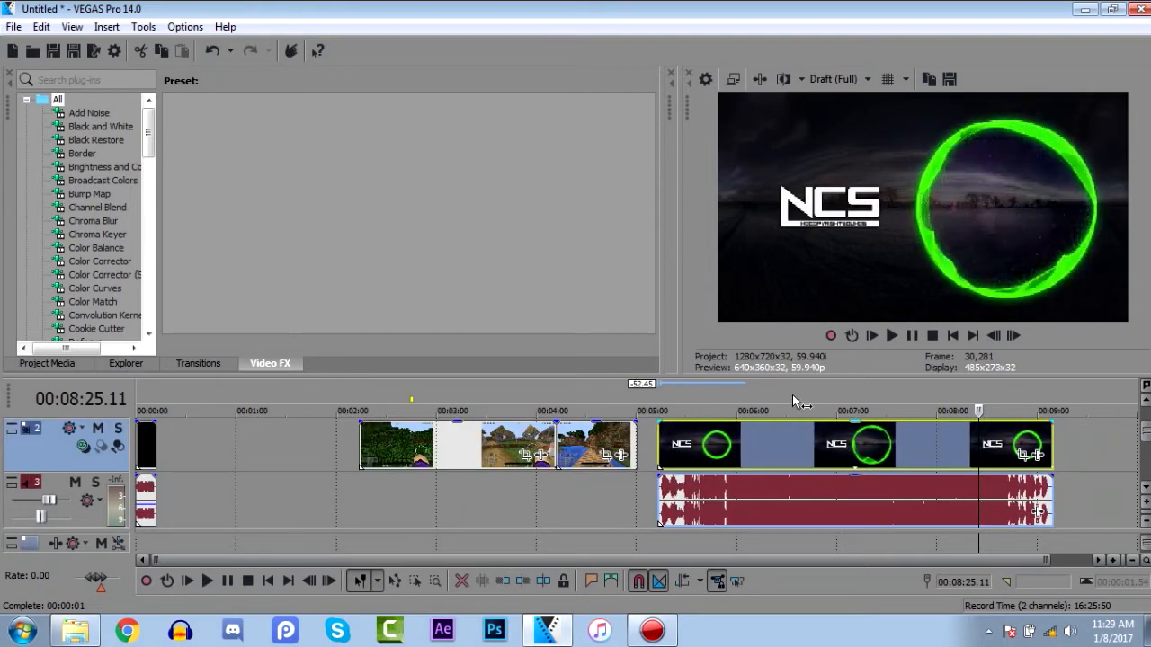
Step: Preview the NCS music clip from about 00:07:00, and delete its video event so only its audio is kept
{"action": "left_click", "coordinate": [799, 456]}
{"action": "left_click_drag", "start_coordinate": [800, 456], "coordinate": [837, 458]}
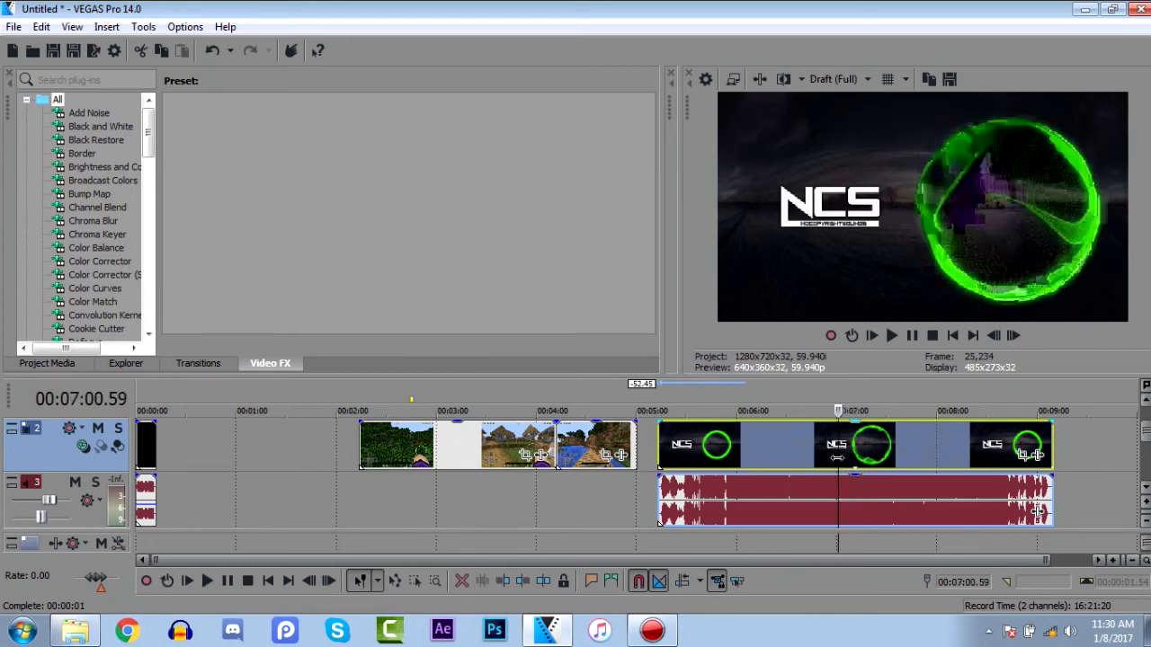
{"action": "key", "text": "space"}
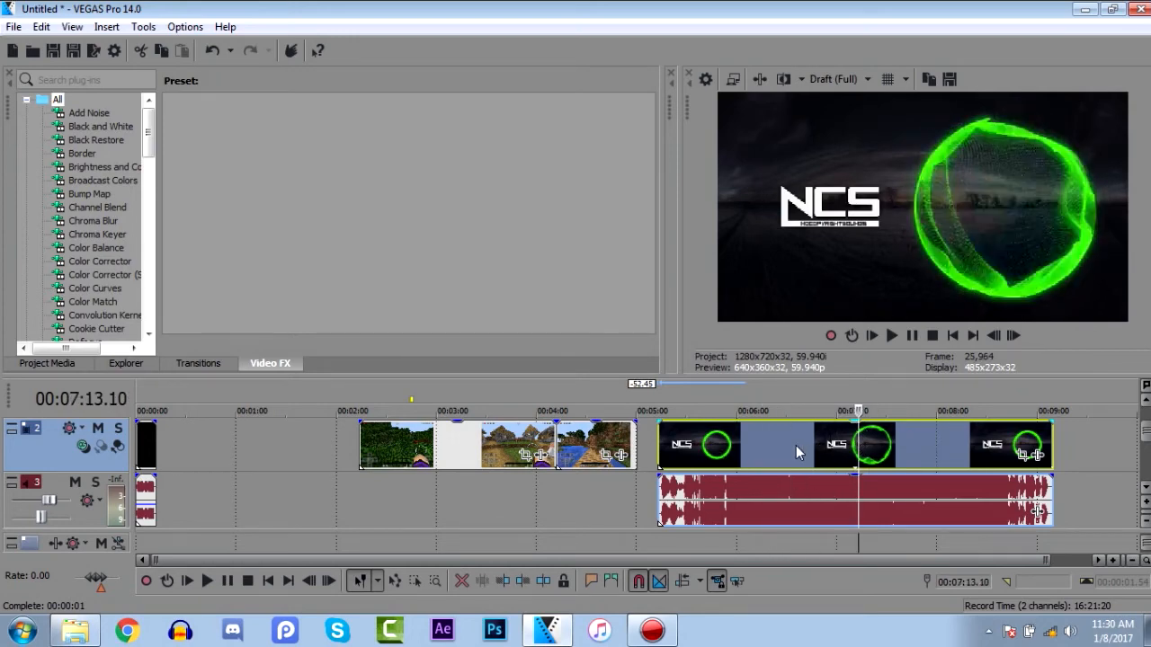
{"action": "mouse_move", "coordinate": [1147, 440]}
{"action": "left_mouse_down"}
{"action": "mouse_move", "coordinate": [1140, 460]}
{"action": "mouse_move", "coordinate": [1135, 443]}
{"action": "left_mouse_up"}
{"action": "left_click", "coordinate": [741, 441]}
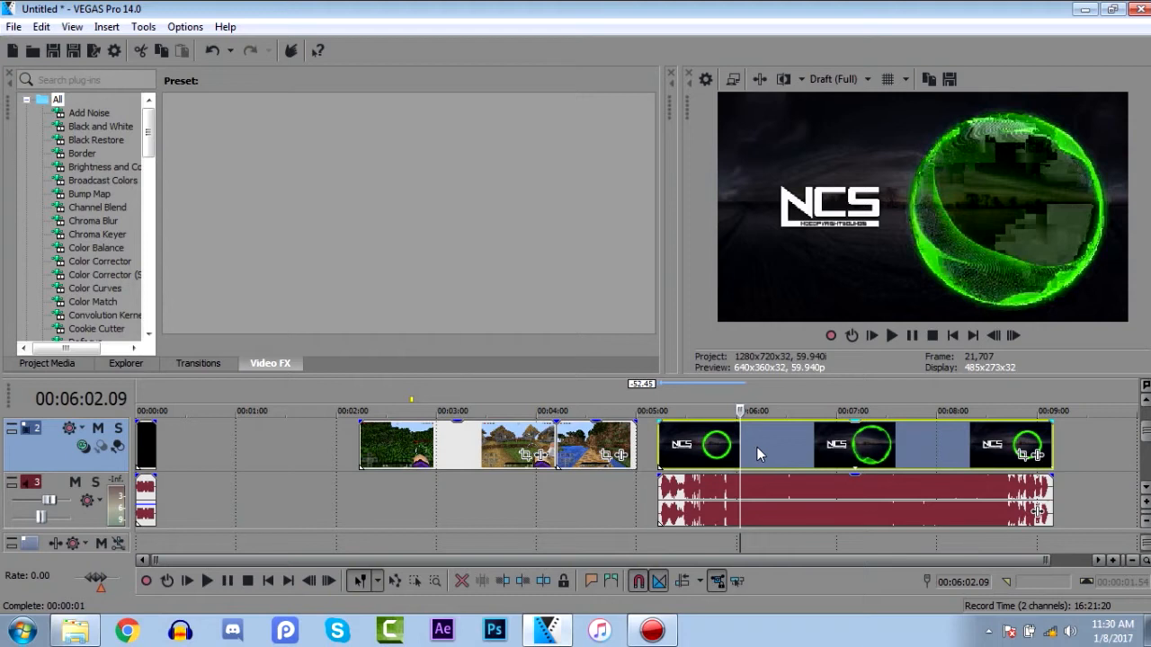
{"action": "key", "text": "Delete"}
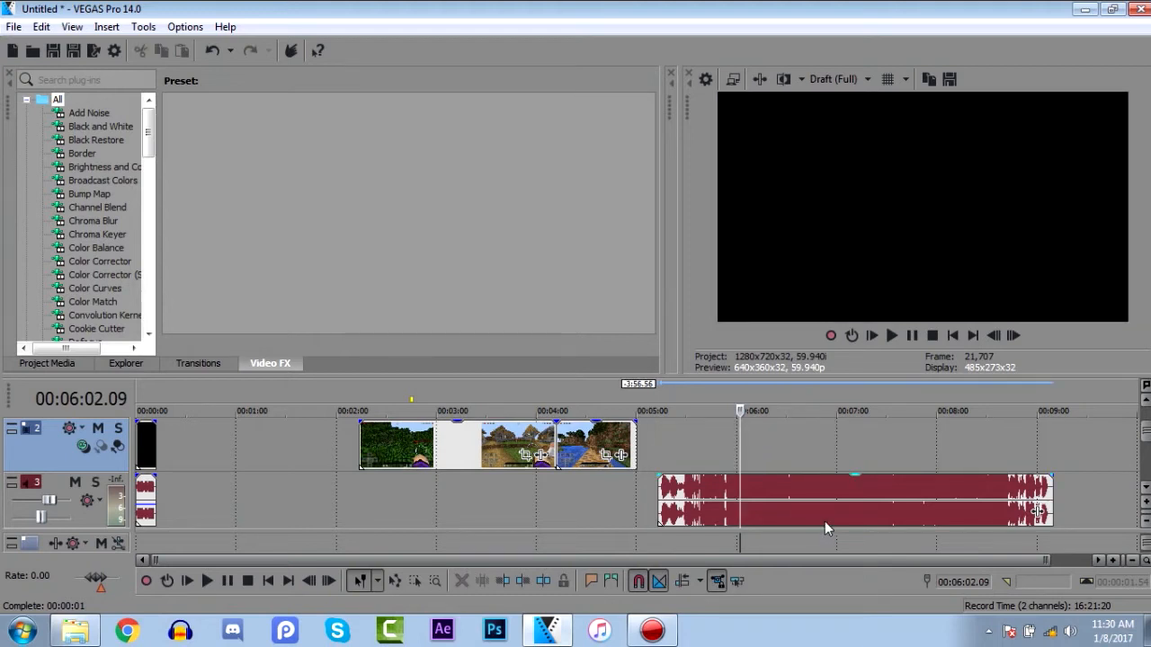
Step: Move the music audio down onto audio track 4, just after the gameplay audio
{"action": "left_click", "coordinate": [789, 435]}
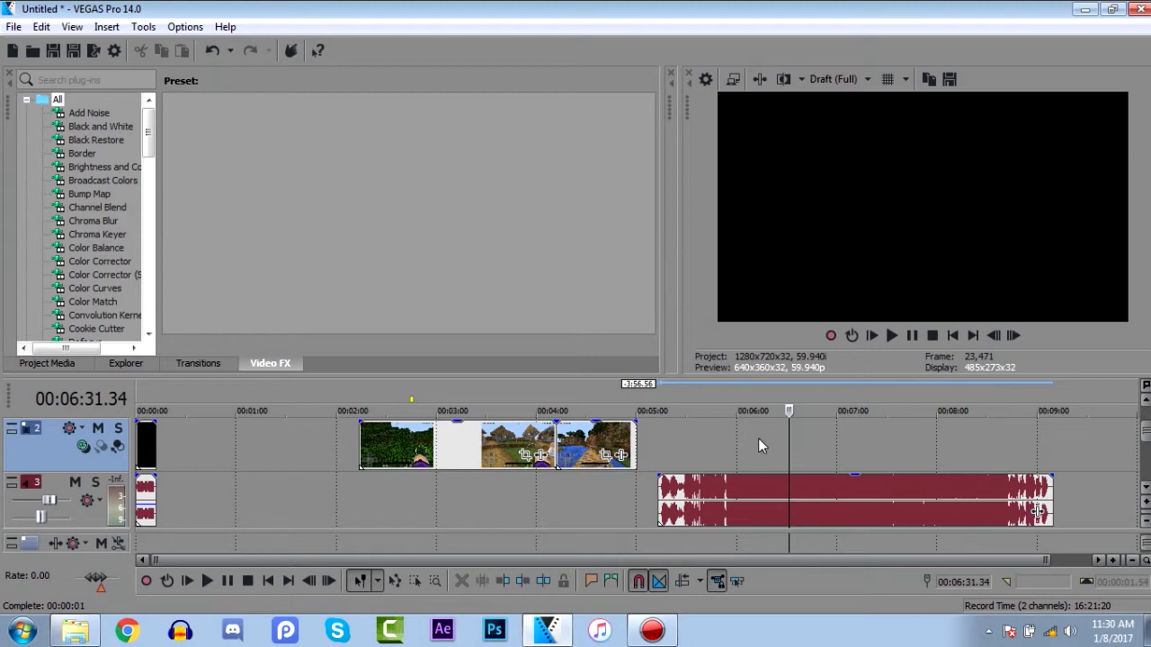
{"action": "left_click_drag", "start_coordinate": [788, 446], "coordinate": [761, 523]}
{"action": "left_click_drag", "start_coordinate": [852, 520], "coordinate": [969, 547]}
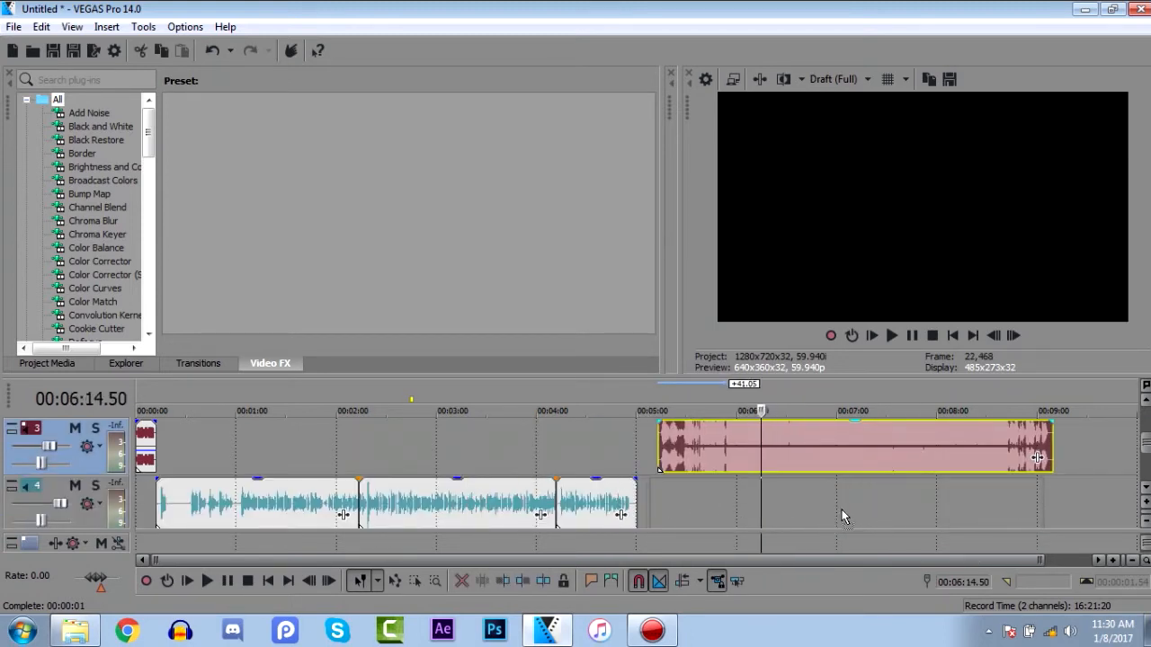
{"action": "left_click_drag", "start_coordinate": [843, 517], "coordinate": [831, 512]}
{"action": "left_click", "coordinate": [905, 451]}
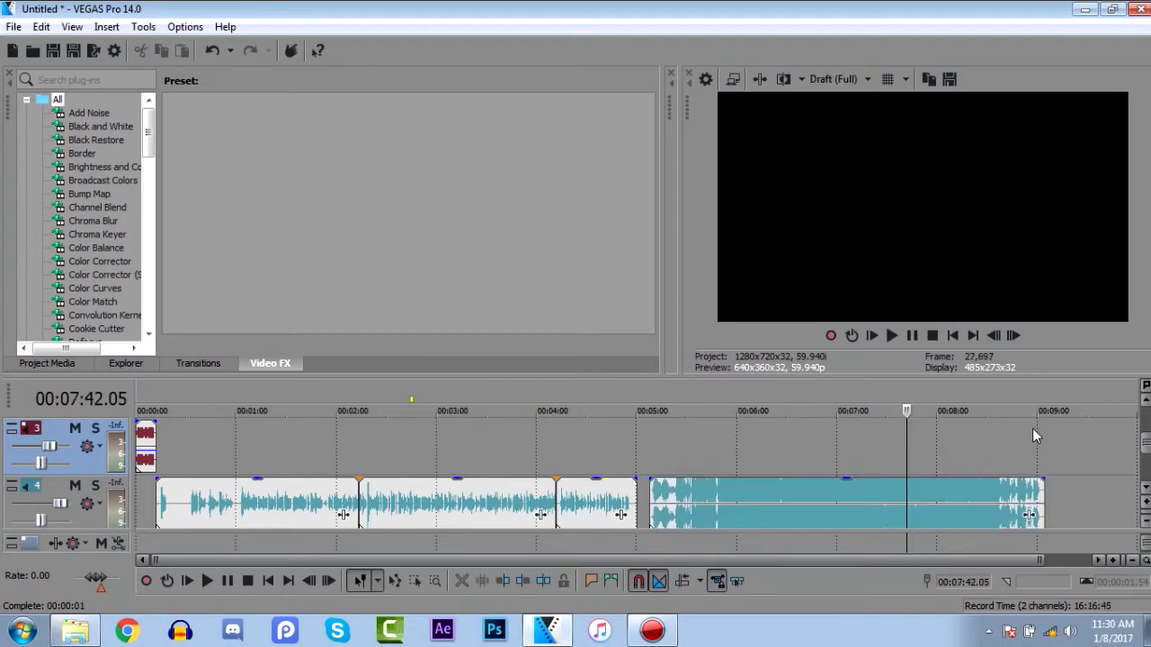
Step: Insert a new audio track above the gameplay audio and move the music onto it, starting where the intro ends
{"action": "left_click_drag", "start_coordinate": [1147, 444], "coordinate": [1147, 457]}
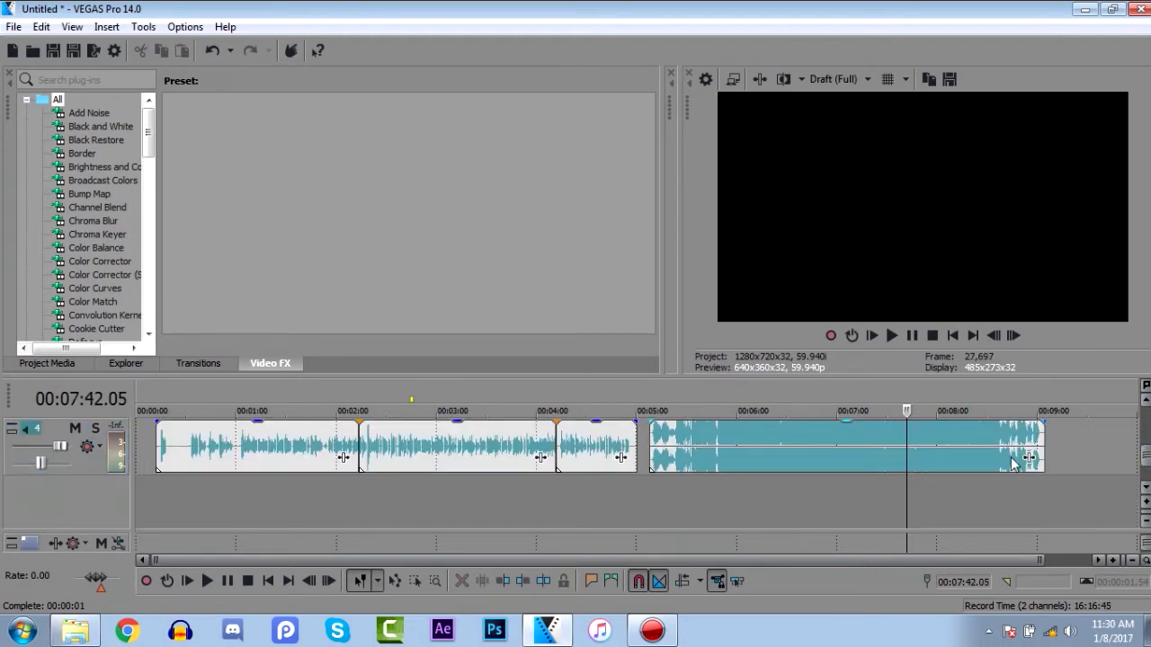
{"action": "right_click", "coordinate": [1097, 460]}
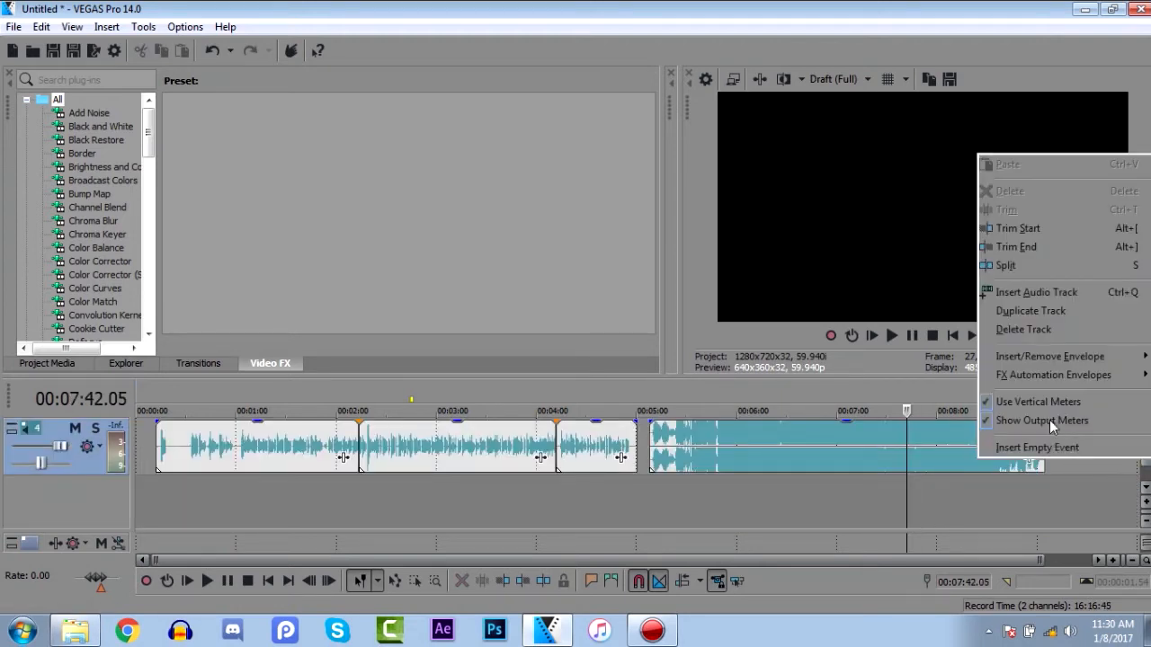
{"action": "left_click", "coordinate": [1034, 308]}
{"action": "left_click_drag", "start_coordinate": [869, 490], "coordinate": [299, 441]}
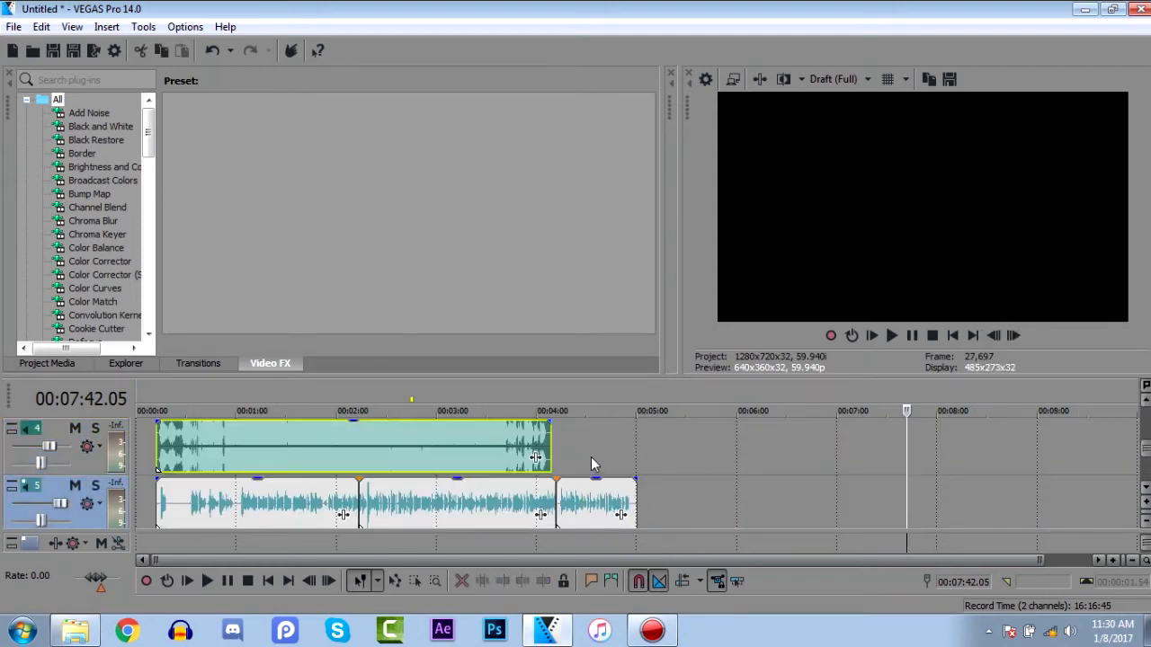
Step: Extend the end of the music clip by about 55 seconds so it loops slightly past the end of the gameplay audio
{"action": "left_click_drag", "start_coordinate": [551, 454], "coordinate": [640, 457]}
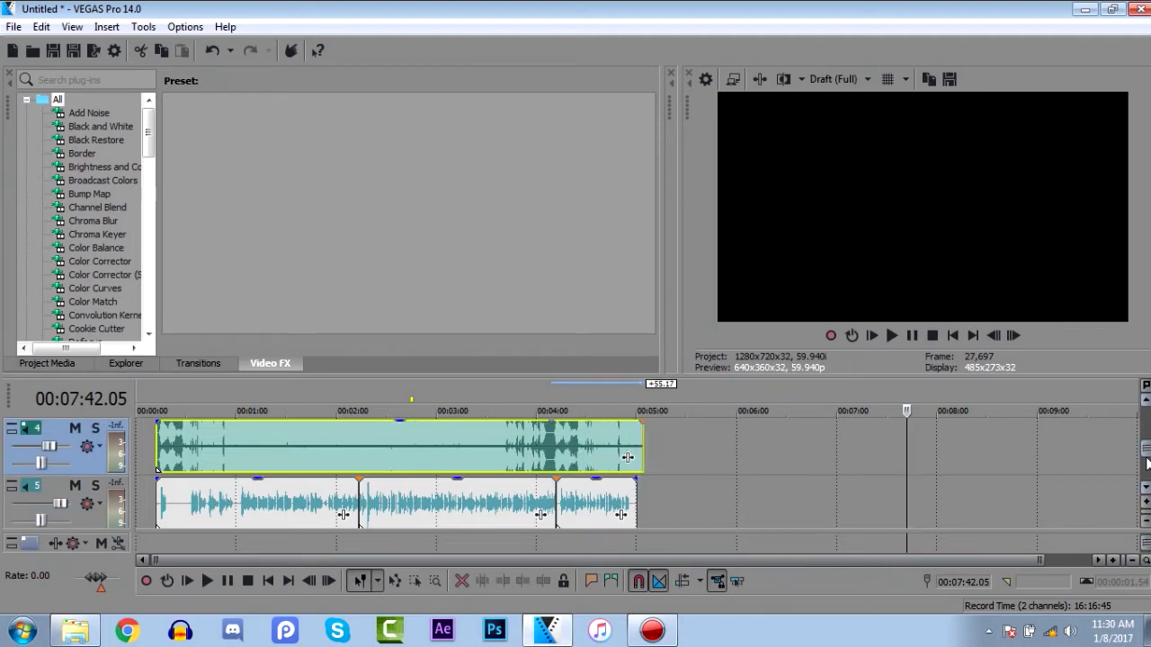
{"action": "left_click", "coordinate": [880, 448]}
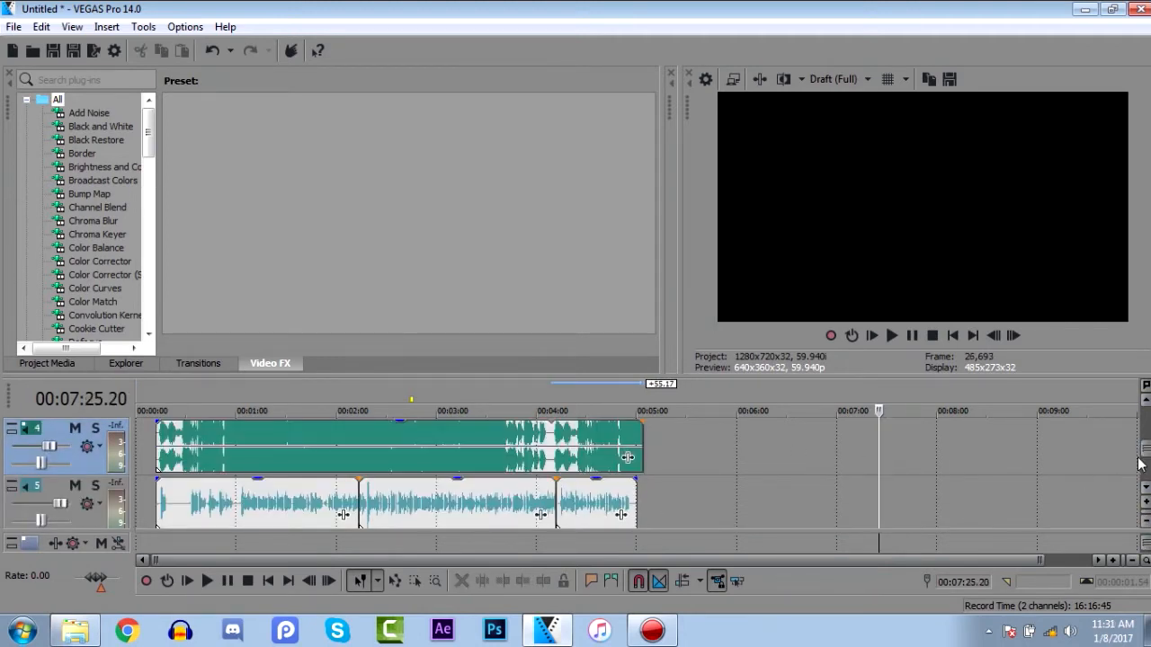
{"action": "scroll", "coordinate": [1138, 467], "scroll_direction": "up", "scroll_amount": 1}
Step: Reduce the music clip's gain strongly and lower audio track 4's volume, checking the balance by playing from 00:01:17.06
{"action": "left_click", "coordinate": [578, 511]}
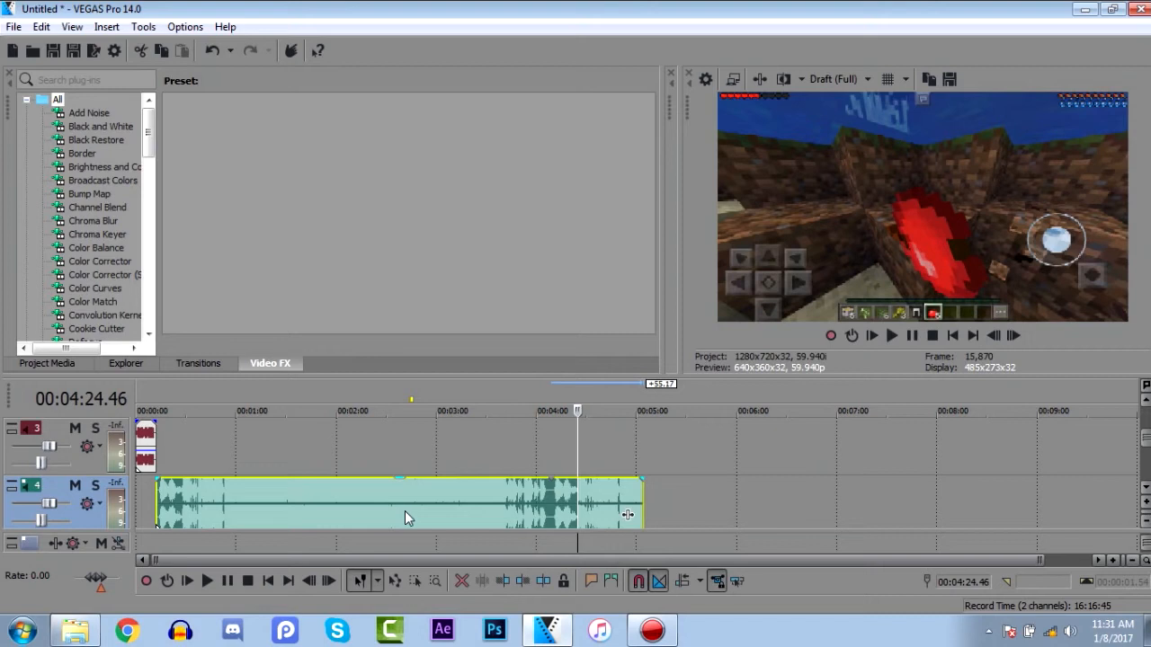
{"action": "left_click_drag", "start_coordinate": [409, 485], "coordinate": [409, 526]}
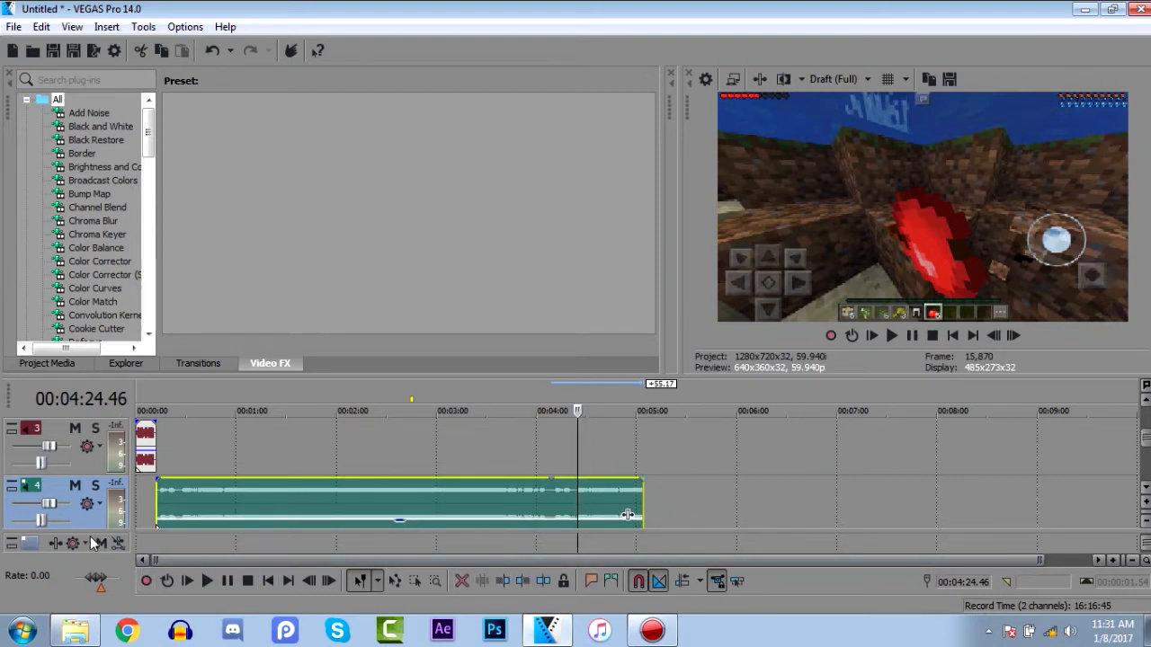
{"action": "left_click_drag", "start_coordinate": [46, 501], "coordinate": [36, 506]}
{"action": "left_click", "coordinate": [188, 446]}
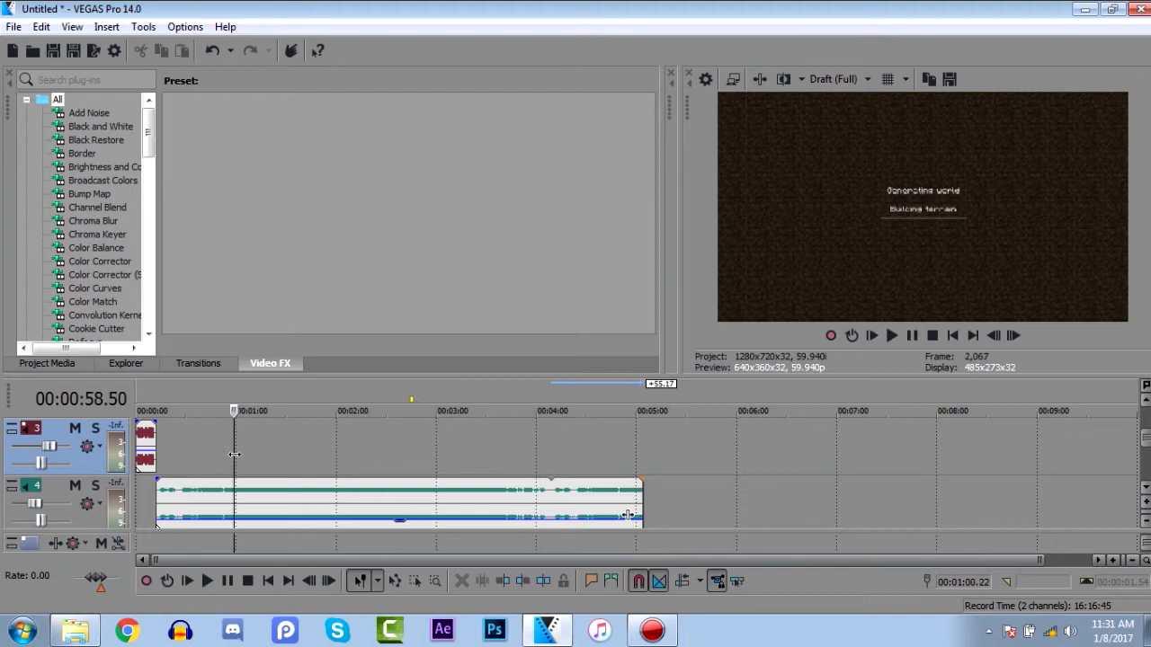
{"action": "left_click_drag", "start_coordinate": [172, 462], "coordinate": [265, 461]}
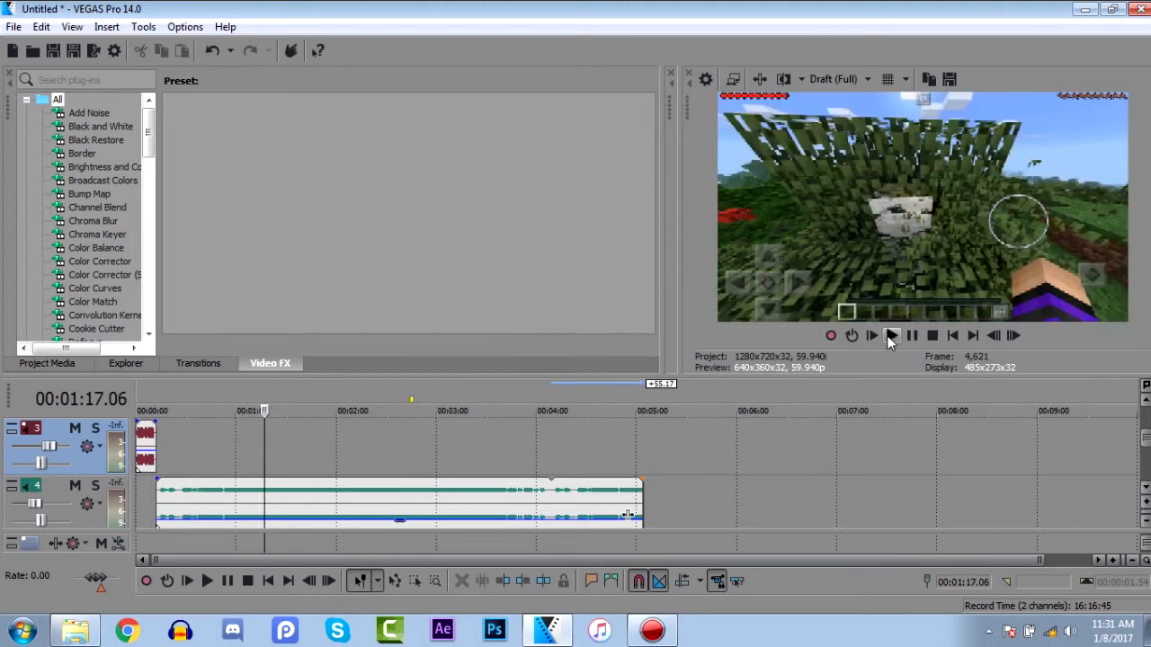
{"action": "left_click", "coordinate": [886, 336]}
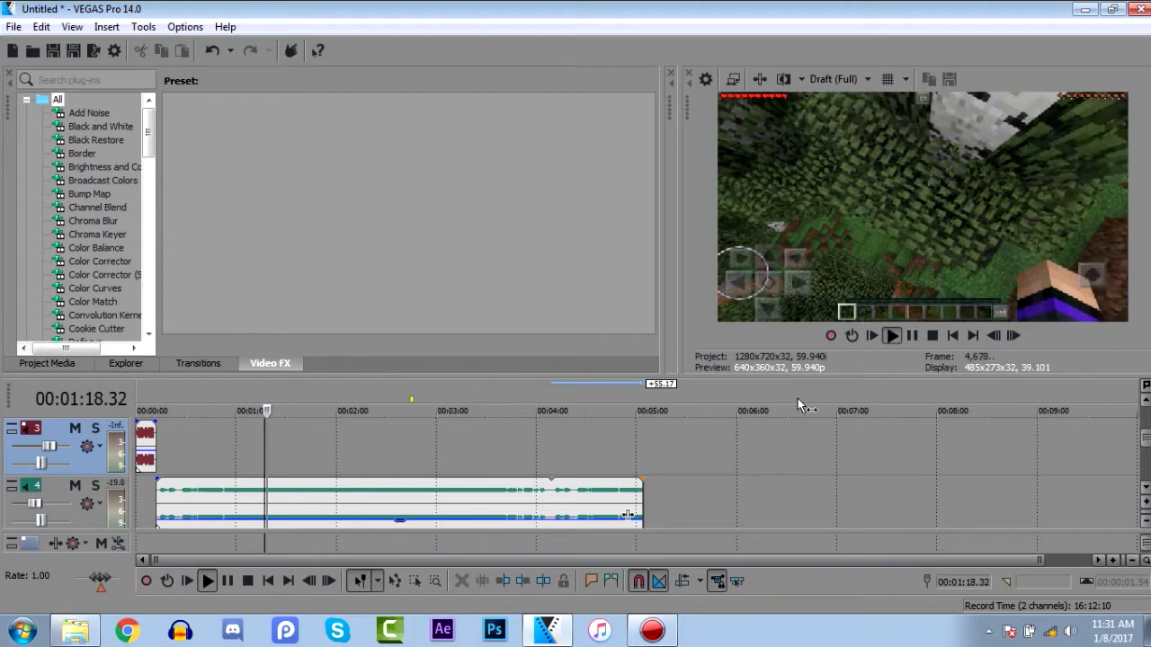
{"action": "left_click", "coordinate": [932, 335]}
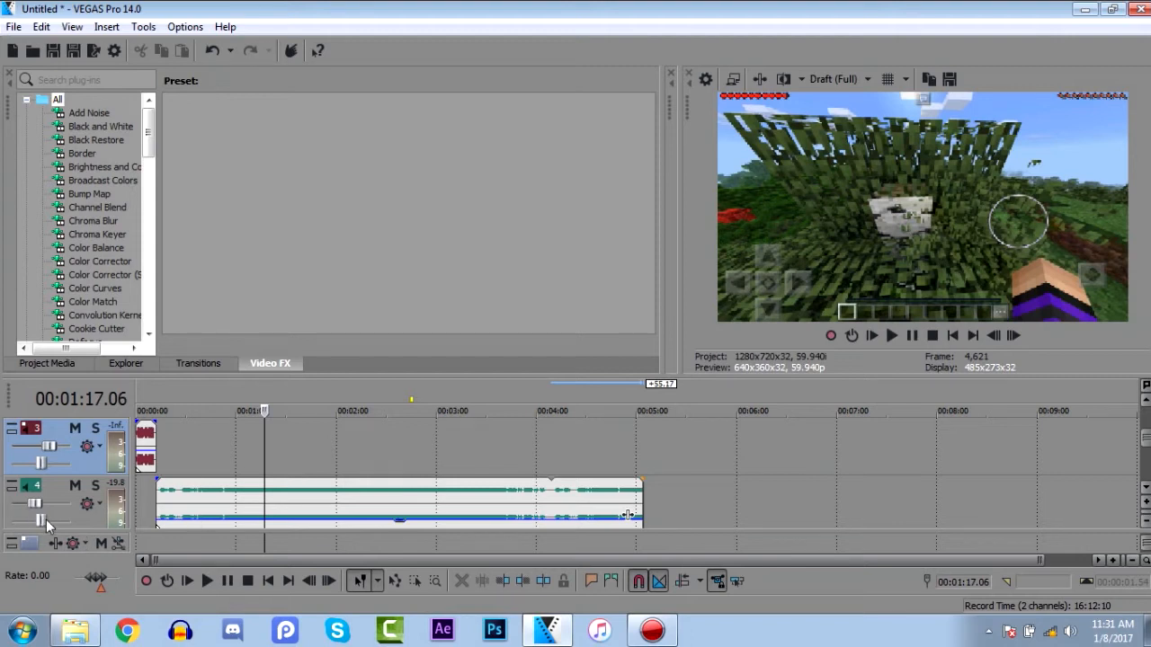
Step: Lower the music clip's gain a little further and play briefly from 00:00:40.04 to check it
{"action": "left_click", "coordinate": [201, 495]}
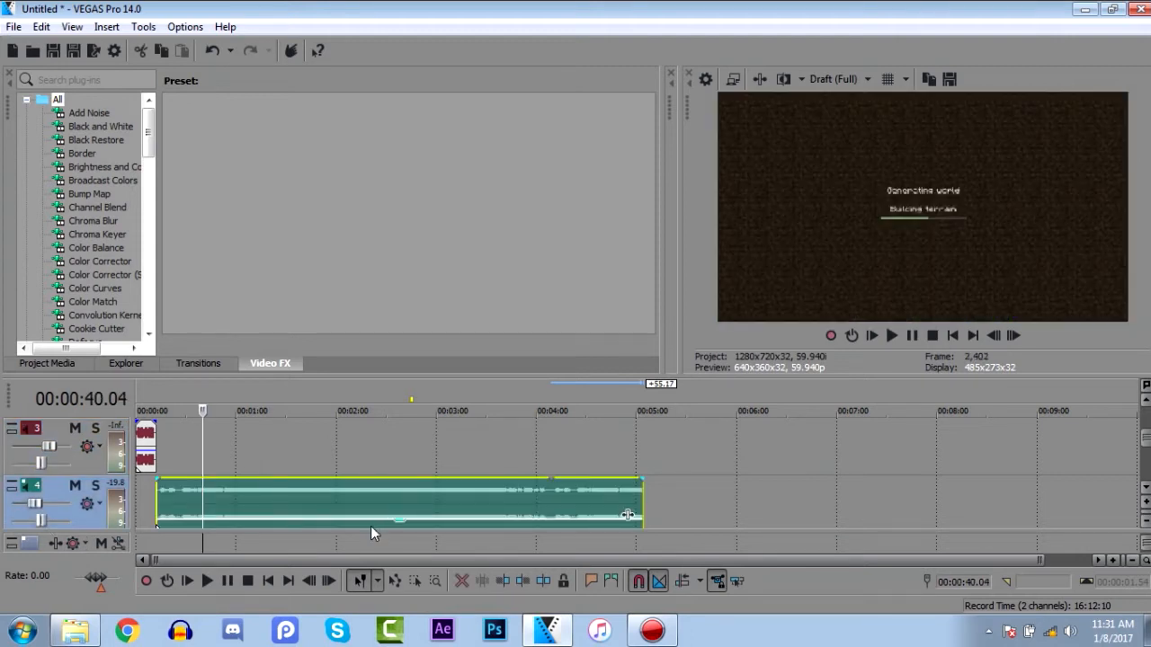
{"action": "left_click_drag", "start_coordinate": [404, 521], "coordinate": [403, 527]}
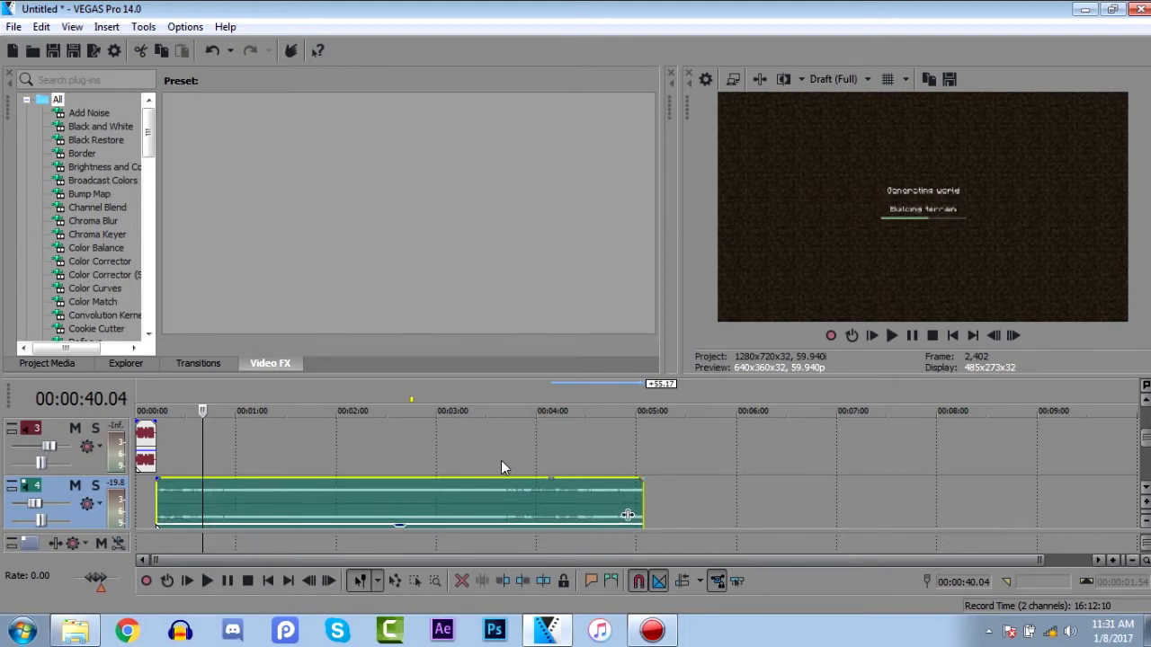
{"action": "left_click", "coordinate": [886, 335]}
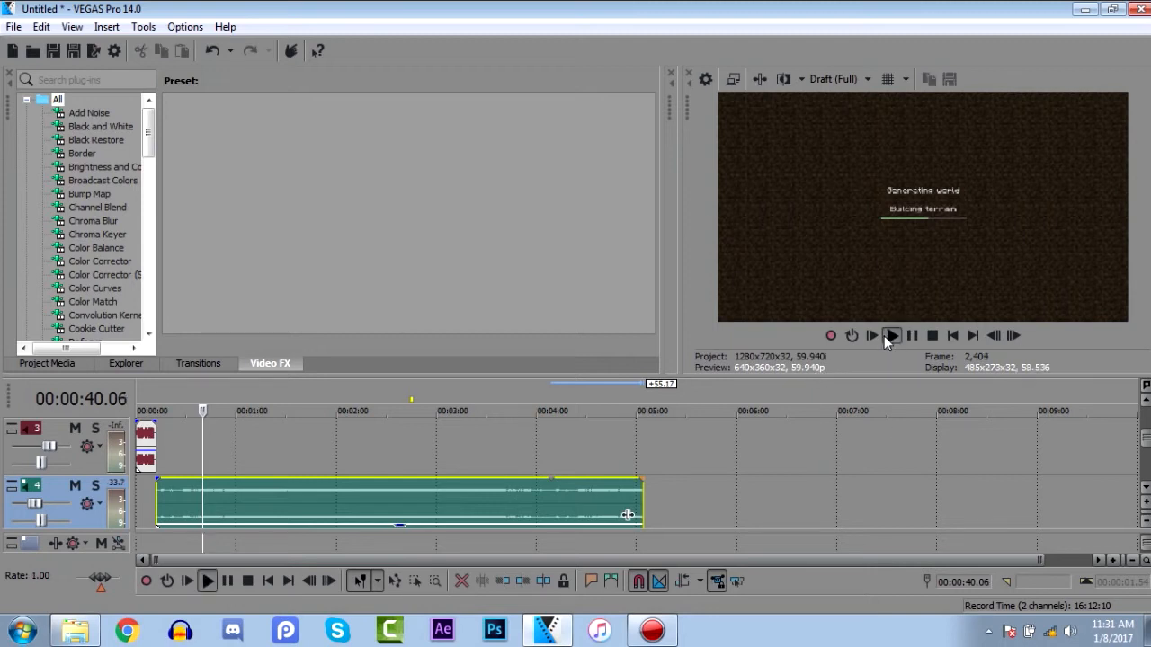
{"action": "left_click", "coordinate": [933, 337]}
Step: Fine-tune the music clip's gain and turn audio track 4 down slightly, replaying from 00:00:40.04 to compare the levels
{"action": "scroll", "coordinate": [479, 443], "scroll_direction": "up", "scroll_amount": 5}
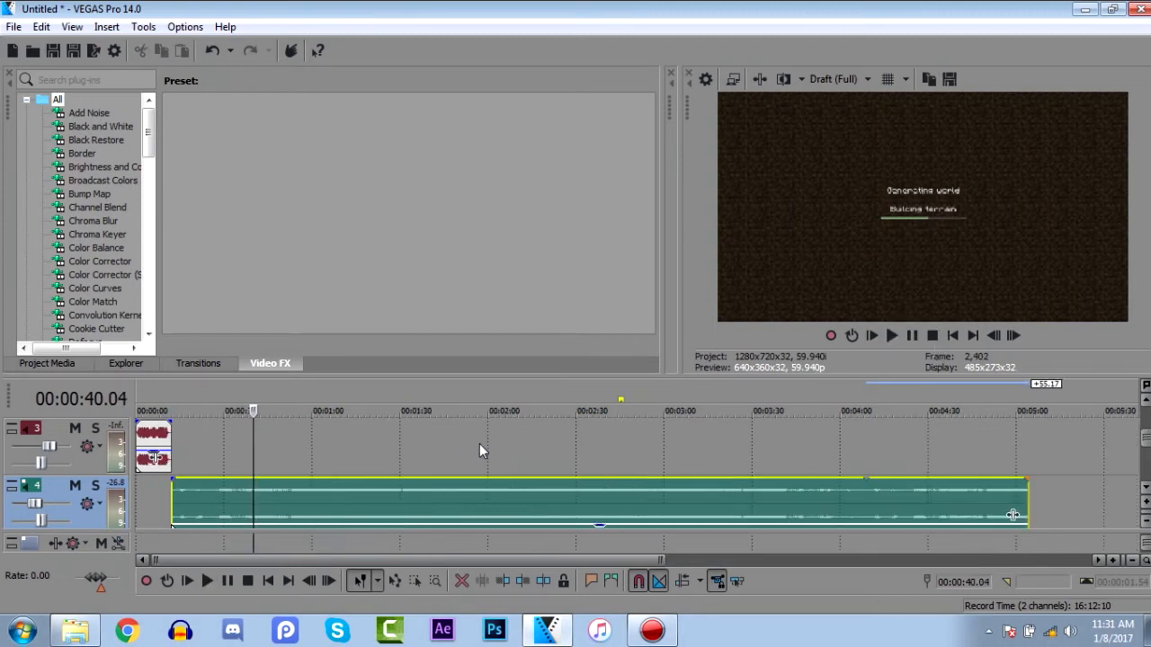
{"action": "left_click_drag", "start_coordinate": [690, 534], "coordinate": [694, 526]}
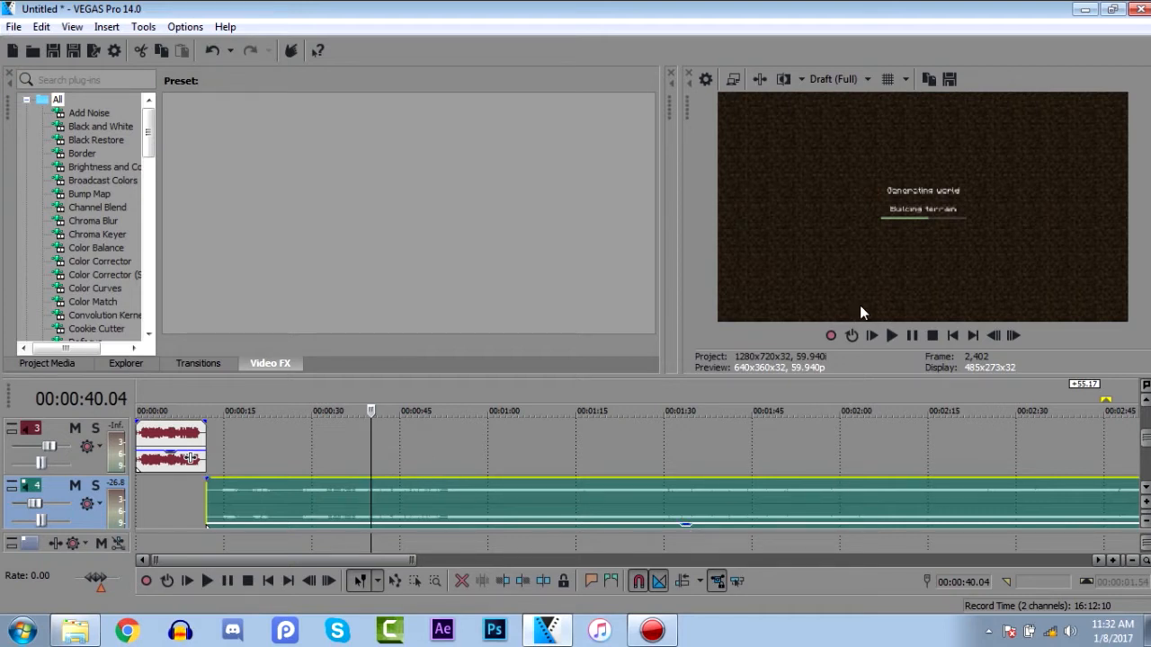
{"action": "left_click", "coordinate": [892, 336]}
{"action": "left_click", "coordinate": [932, 335]}
{"action": "left_click", "coordinate": [892, 336]}
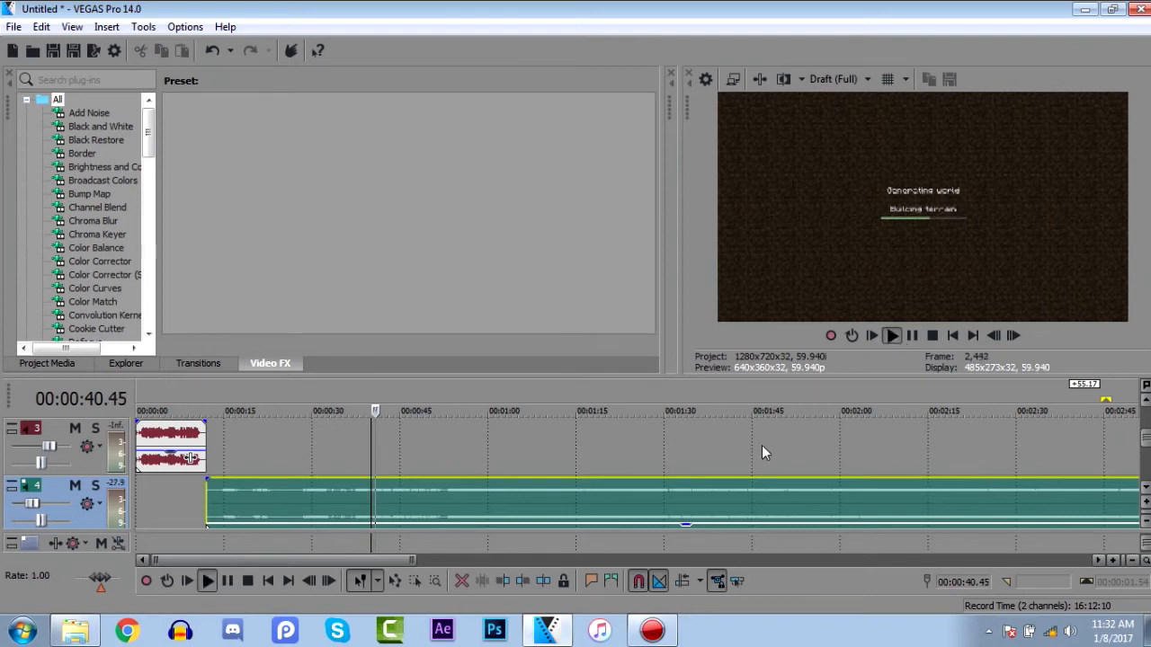
{"action": "scroll", "coordinate": [669, 449], "scroll_direction": "down", "scroll_amount": 2}
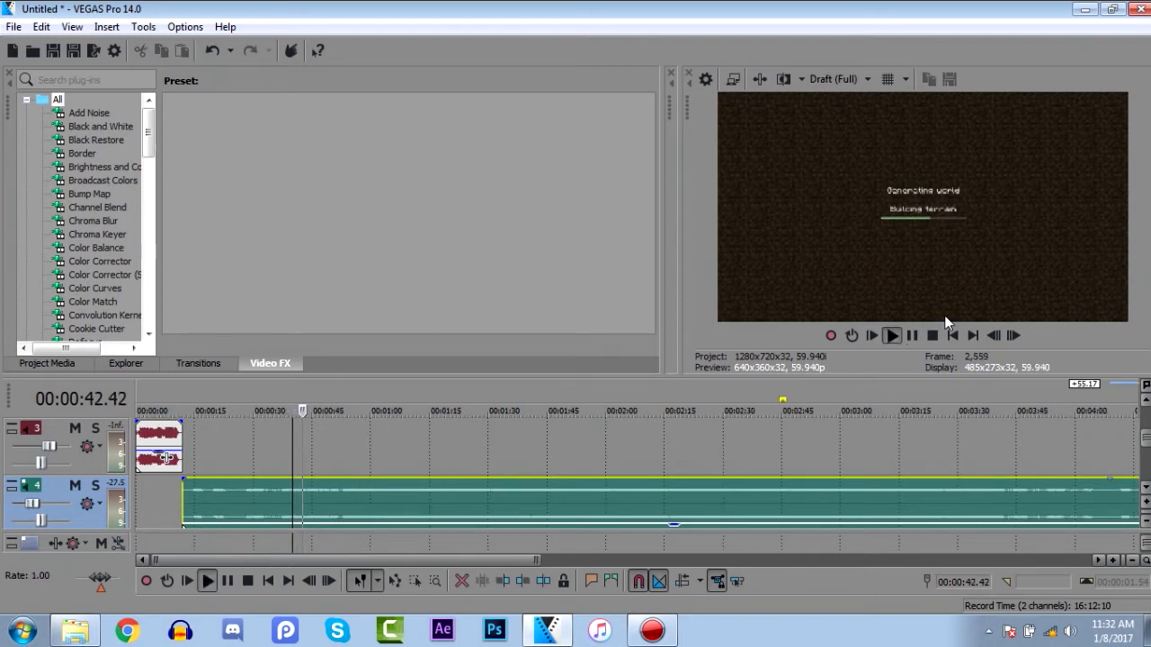
{"action": "left_click", "coordinate": [933, 334]}
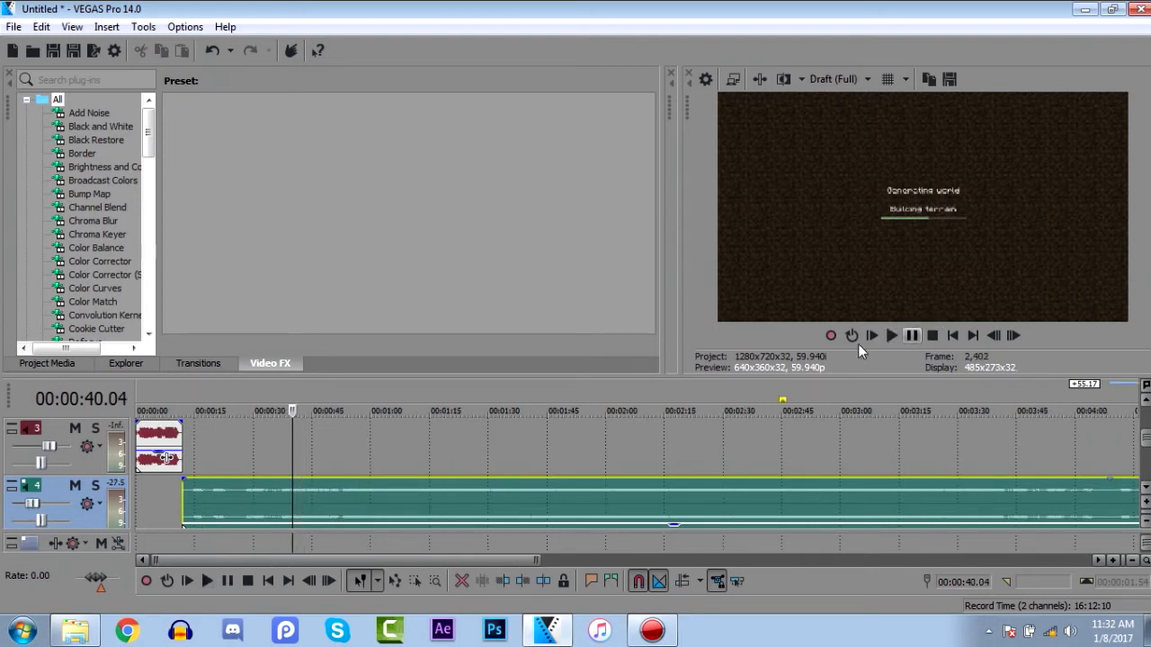
Step: Turn audio track 4's volume down further while the gameplay and music play together
{"action": "left_click", "coordinate": [36, 508]}
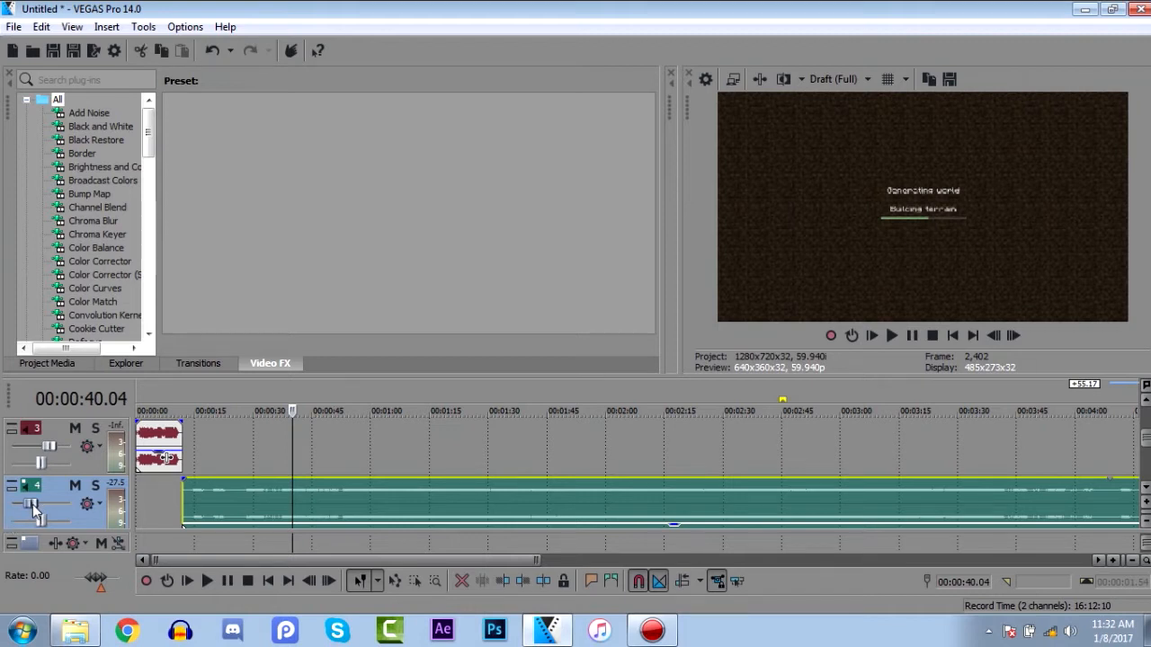
{"action": "left_click", "coordinate": [890, 335]}
{"action": "scroll", "coordinate": [782, 400], "scroll_direction": "down", "scroll_amount": 5}
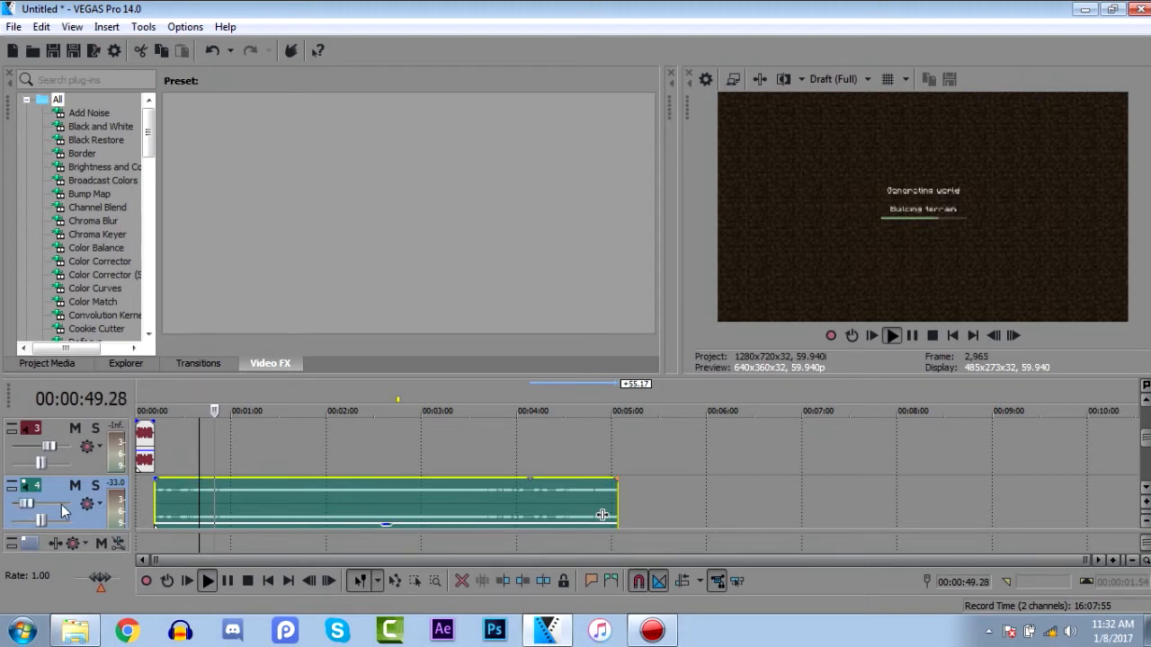
{"action": "left_click_drag", "start_coordinate": [30, 504], "coordinate": [24, 504]}
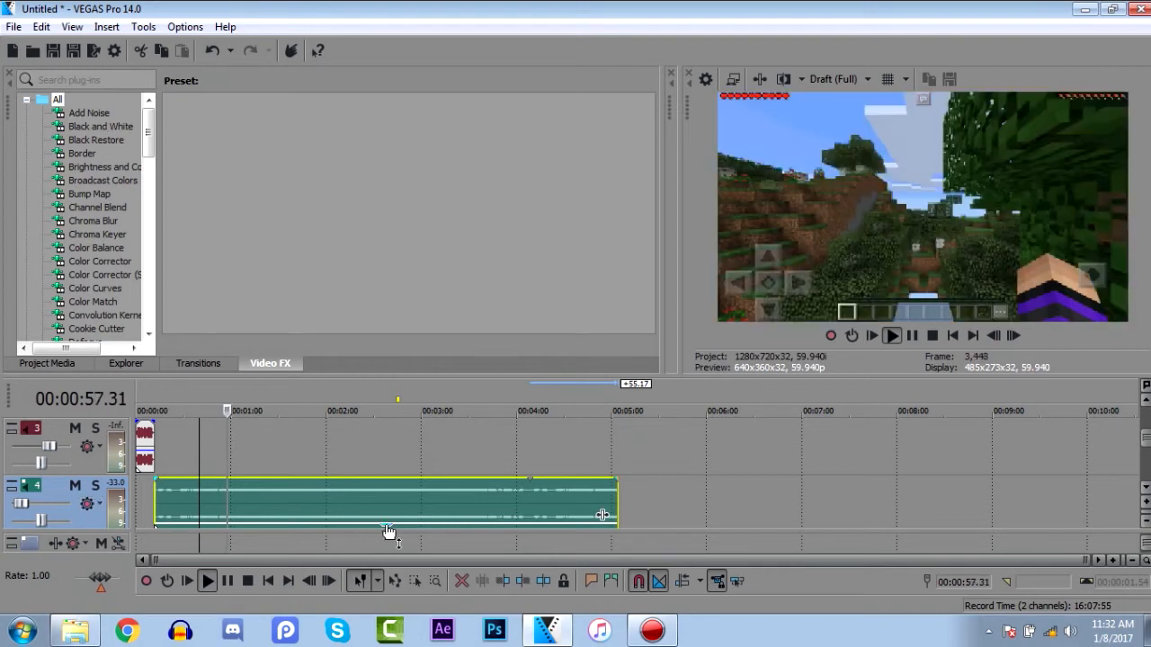
Step: Fine-tune the music clip's gain on track 4 to about -18.8 dB, return to the project start and stop playback
{"action": "mouse_move", "coordinate": [390, 525]}
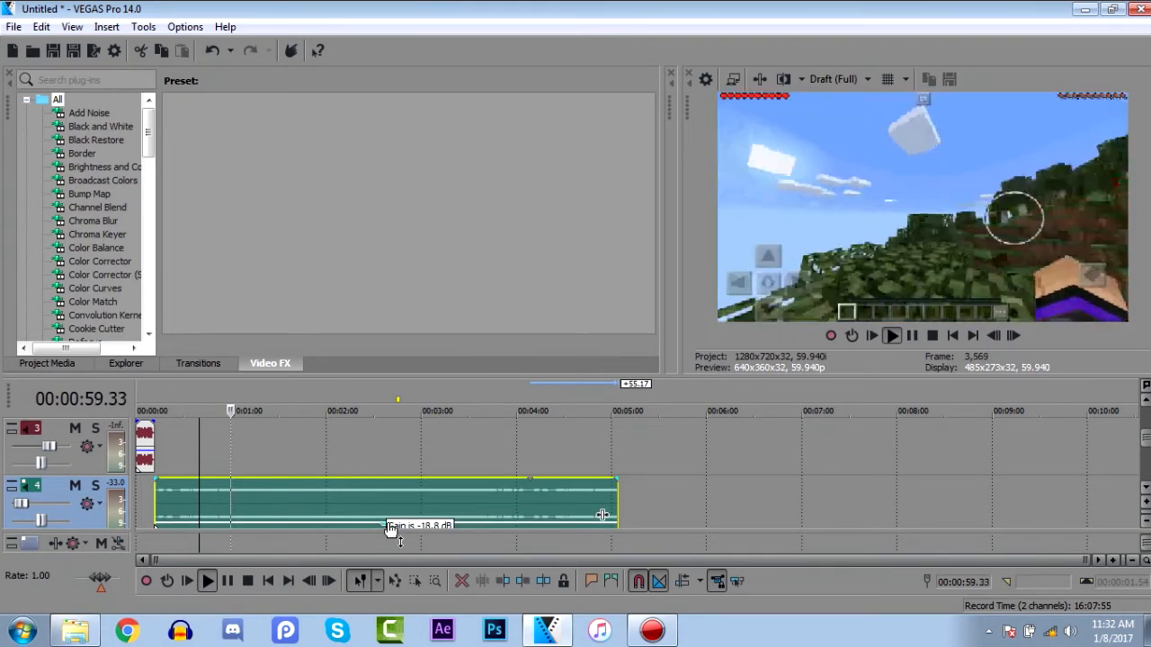
{"action": "left_click_drag", "start_coordinate": [391, 528], "coordinate": [390, 527]}
{"action": "left_click", "coordinate": [622, 461]}
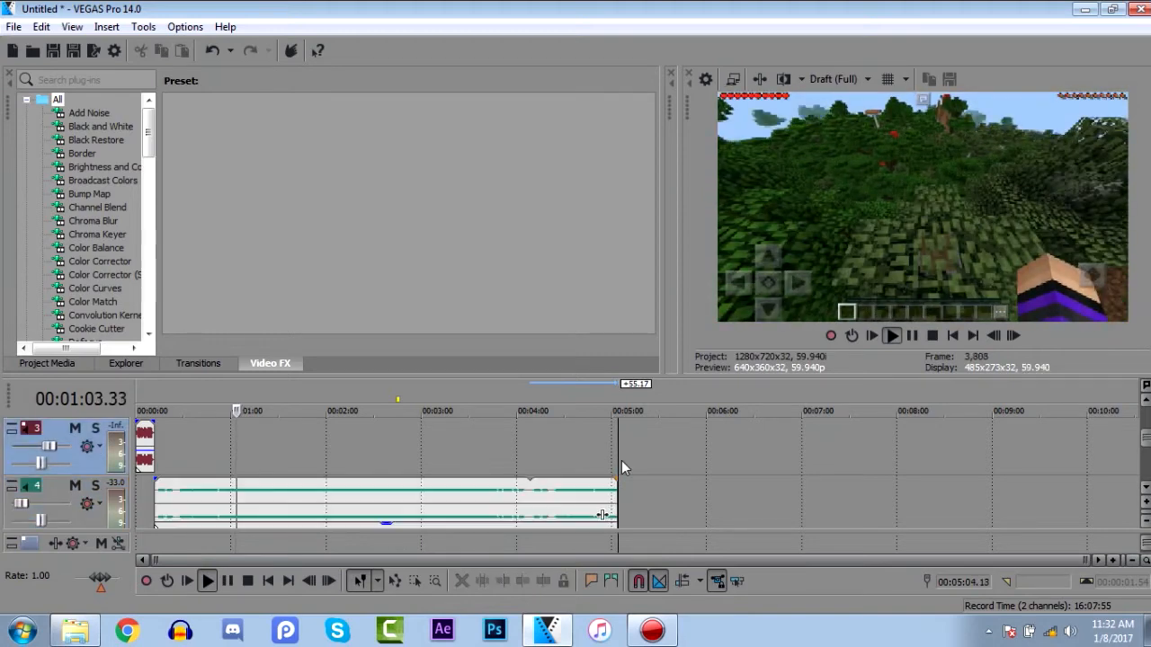
{"action": "left_click", "coordinate": [952, 335]}
{"action": "left_click", "coordinate": [932, 335]}
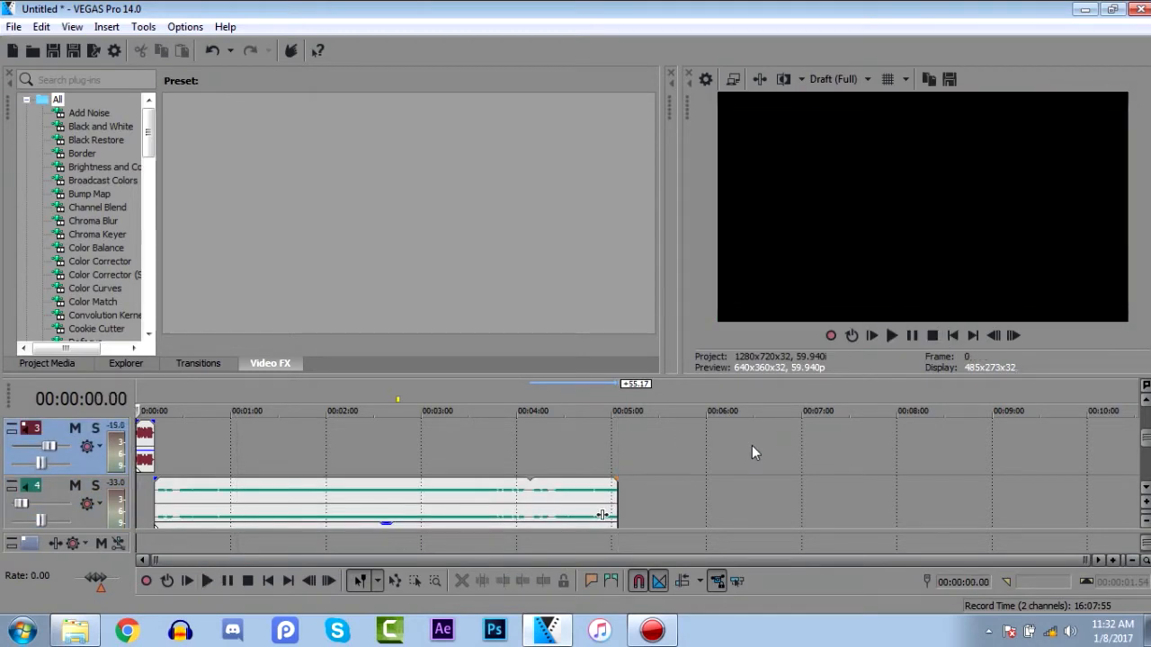
Step: Look over all video and audio tracks in the timeline to review the arrangement of the clips
{"action": "scroll", "coordinate": [1138, 481], "scroll_direction": "down", "scroll_amount": 3}
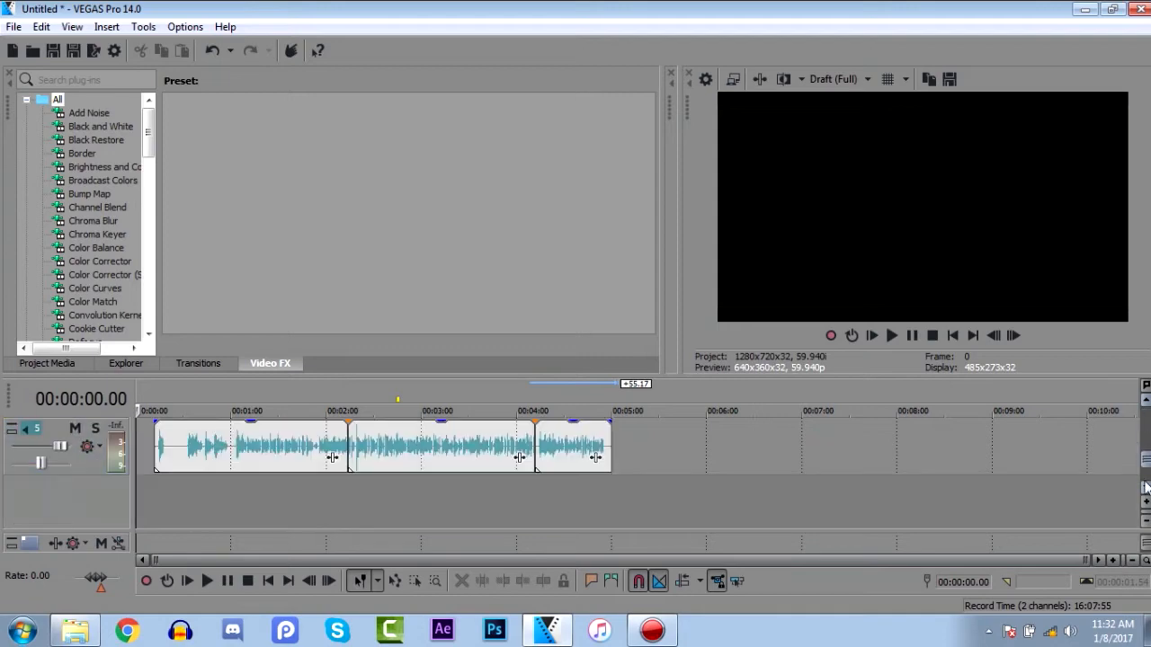
{"action": "scroll", "coordinate": [1135, 490], "scroll_direction": "up", "scroll_amount": 3}
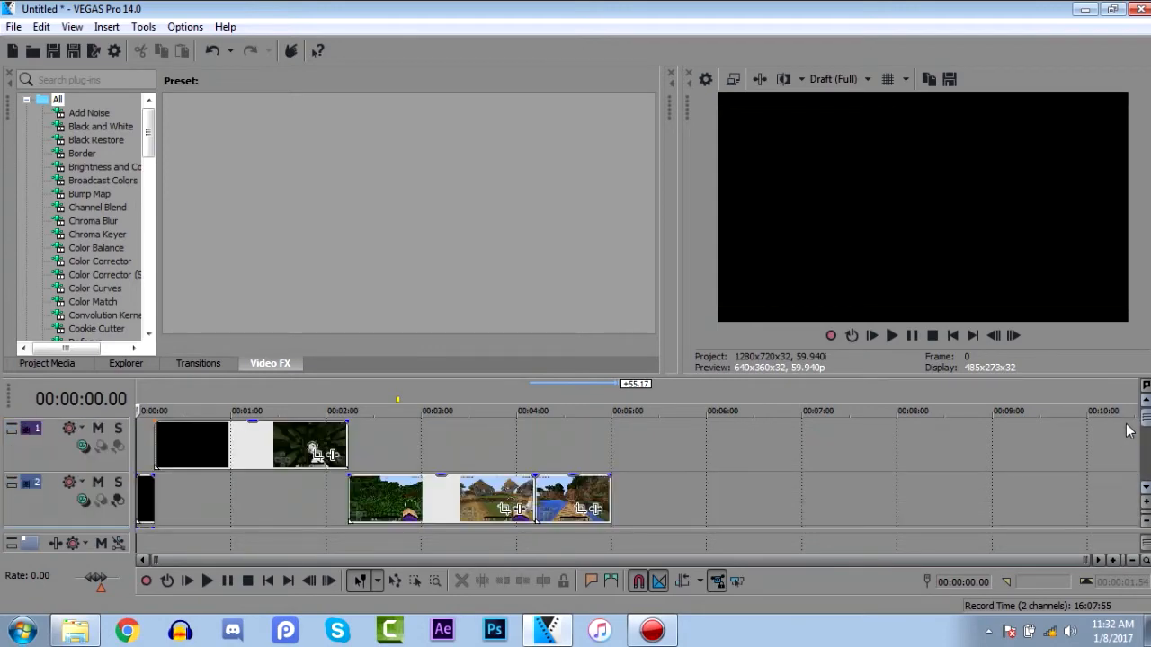
{"action": "scroll", "coordinate": [1135, 468], "scroll_direction": "down", "scroll_amount": 3}
{"action": "scroll", "coordinate": [1129, 495], "scroll_direction": "up", "scroll_amount": 3}
{"action": "scroll", "coordinate": [1124, 485], "scroll_direction": "down", "scroll_amount": 3}
{"action": "scroll", "coordinate": [1117, 478], "scroll_direction": "up", "scroll_amount": 3}
{"action": "scroll", "coordinate": [1112, 472], "scroll_direction": "down", "scroll_amount": 3}
{"action": "scroll", "coordinate": [1108, 450], "scroll_direction": "up", "scroll_amount": 3}
{"action": "scroll", "coordinate": [1107, 440], "scroll_direction": "down", "scroll_amount": 3}
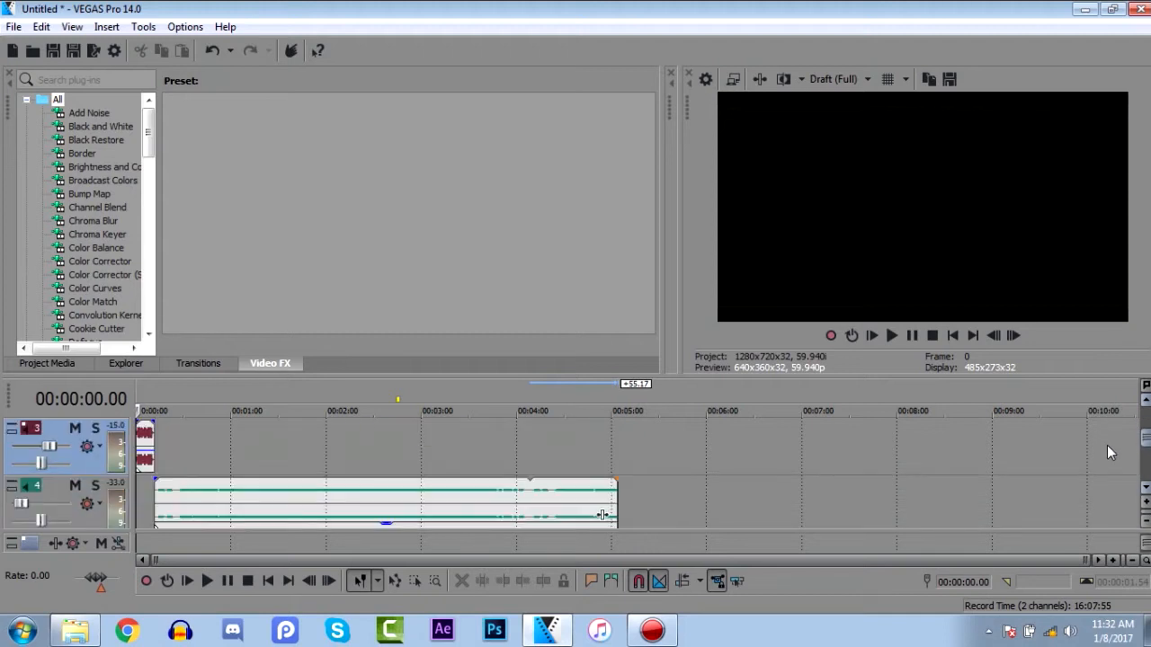
{"action": "scroll", "coordinate": [1108, 436], "scroll_direction": "up", "scroll_amount": 5}
Step: Select the gameplay clip on video track 1 with the playhead at 00:01:12.04
{"action": "left_click", "coordinate": [658, 487]}
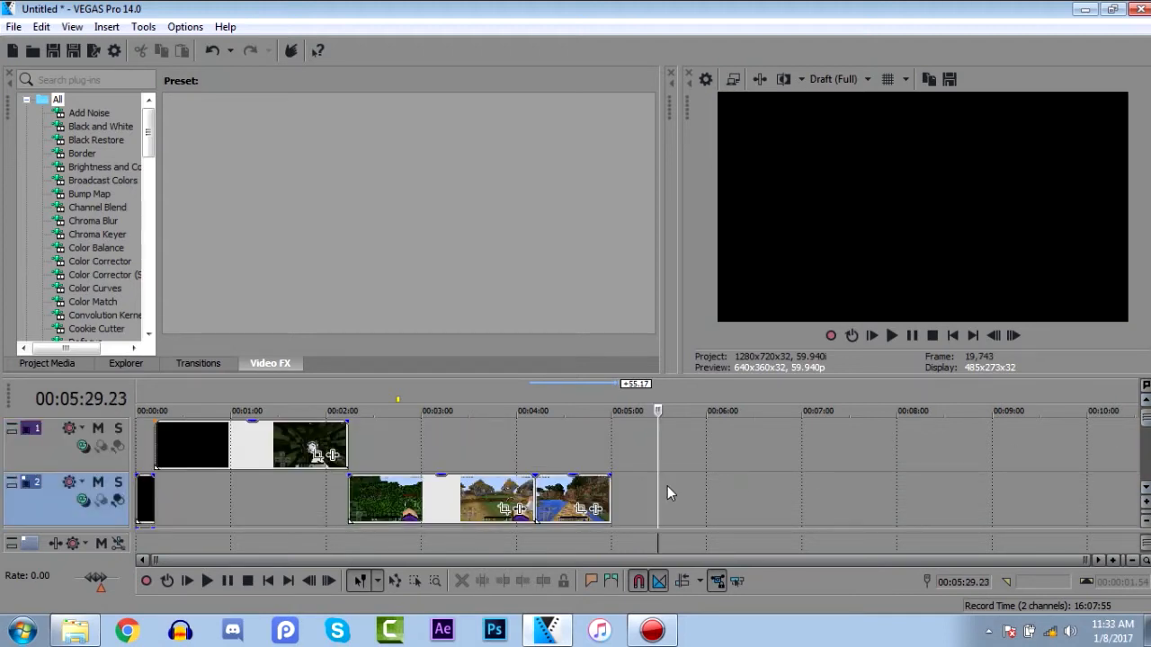
{"action": "left_click", "coordinate": [662, 493]}
{"action": "left_click", "coordinate": [629, 504]}
{"action": "left_click", "coordinate": [401, 517]}
{"action": "left_click_drag", "start_coordinate": [364, 529], "coordinate": [277, 450]}
{"action": "left_click", "coordinate": [250, 446]}
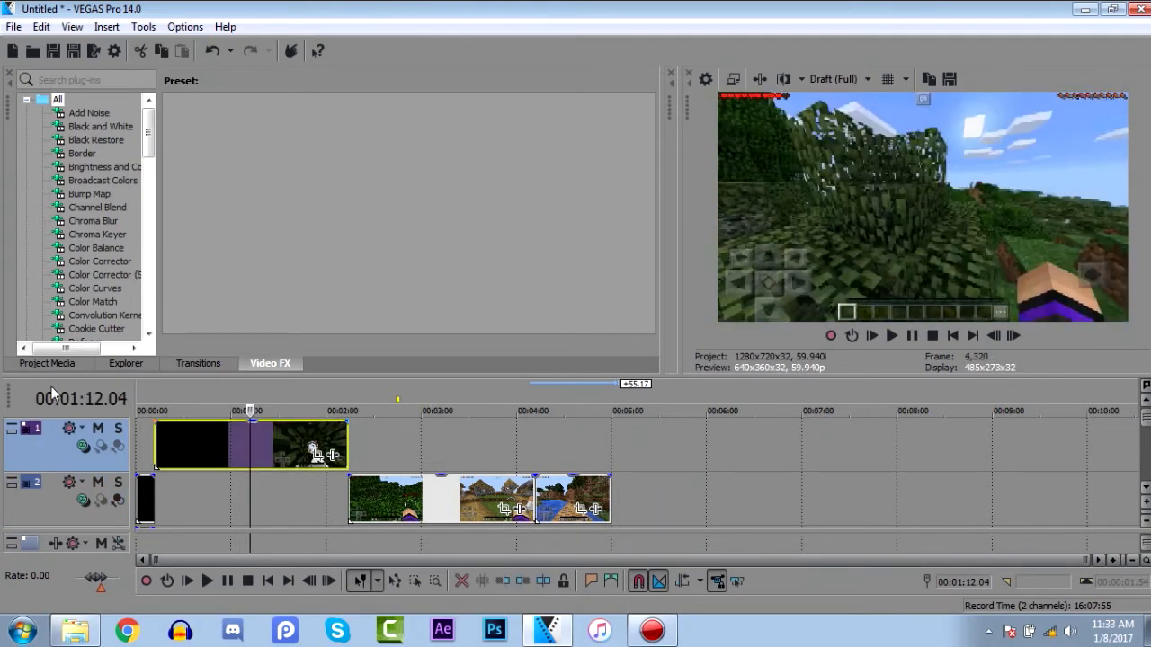
Step: Browse the video effects, viewing the presets for Gaussian Blur and the secondary Color Corrector
{"action": "left_click", "coordinate": [61, 365]}
{"action": "left_click", "coordinate": [270, 364]}
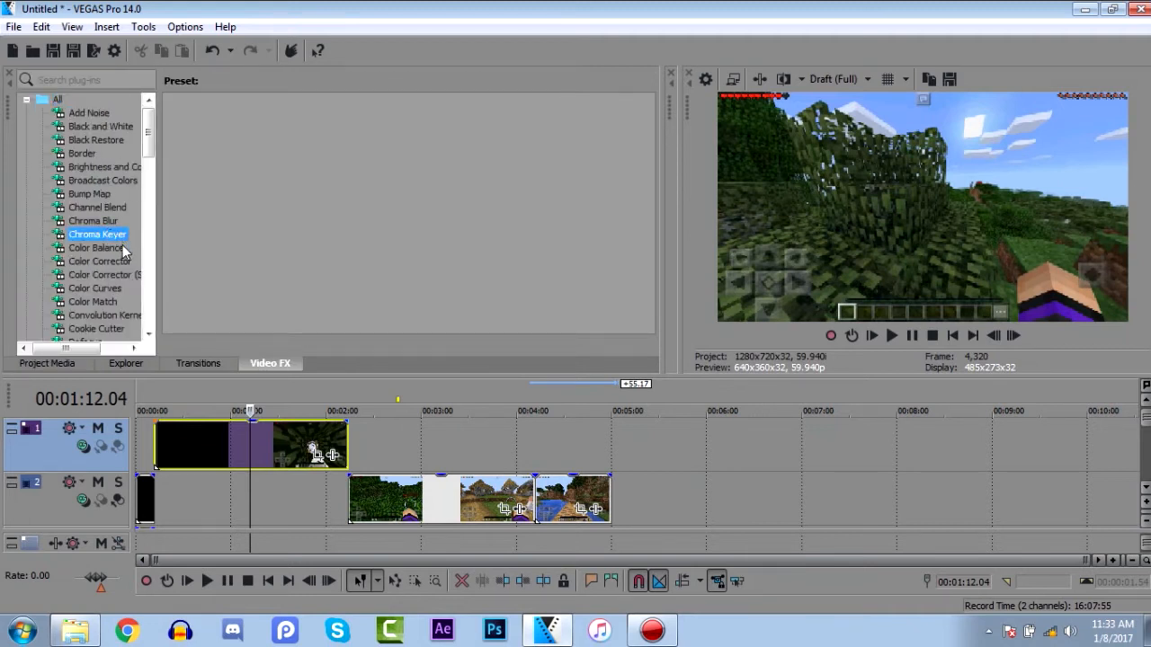
{"action": "scroll", "coordinate": [103, 286], "scroll_direction": "down", "scroll_amount": 3}
{"action": "left_click", "coordinate": [105, 286]}
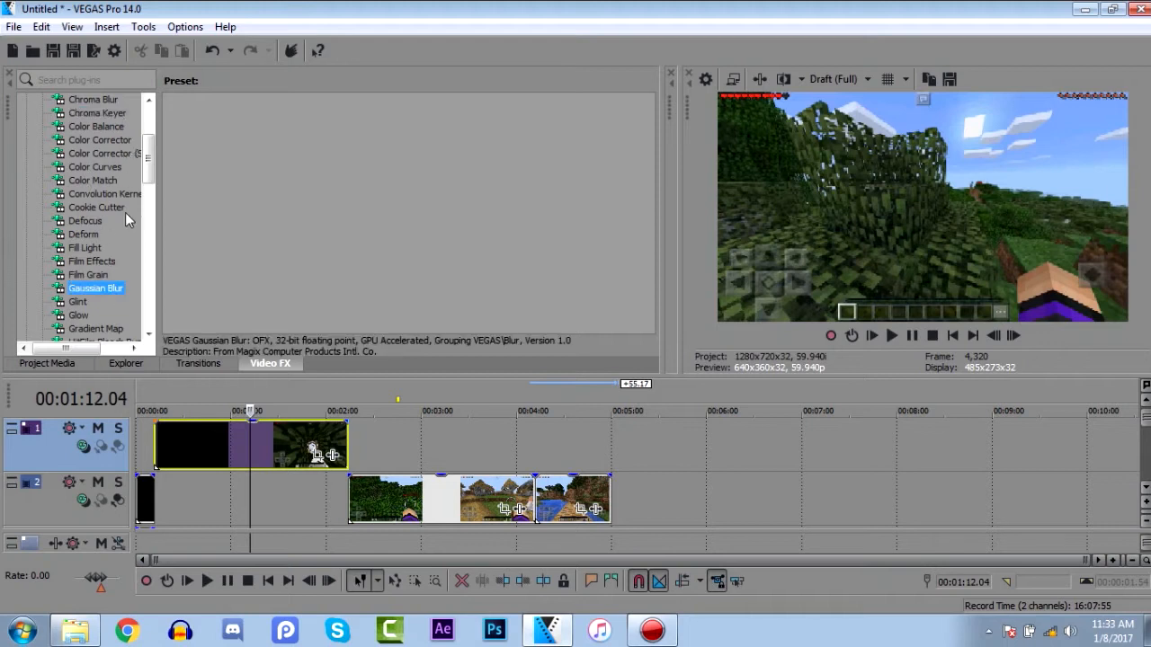
{"action": "scroll", "coordinate": [81, 194], "scroll_direction": "up", "scroll_amount": 1}
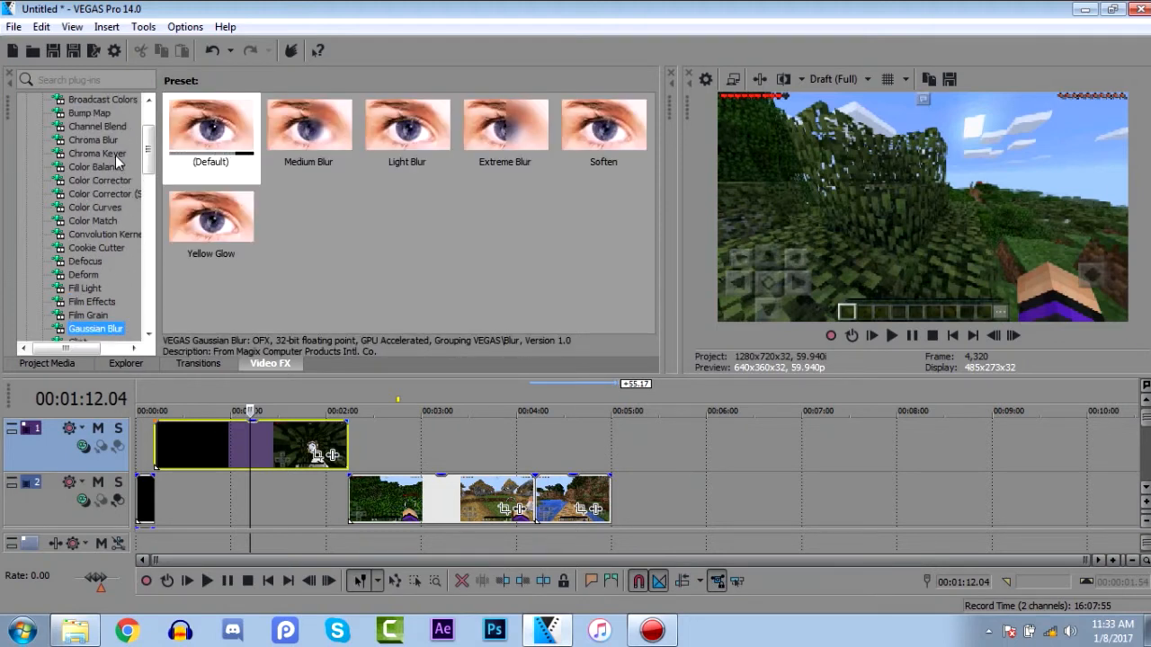
{"action": "left_click", "coordinate": [101, 195]}
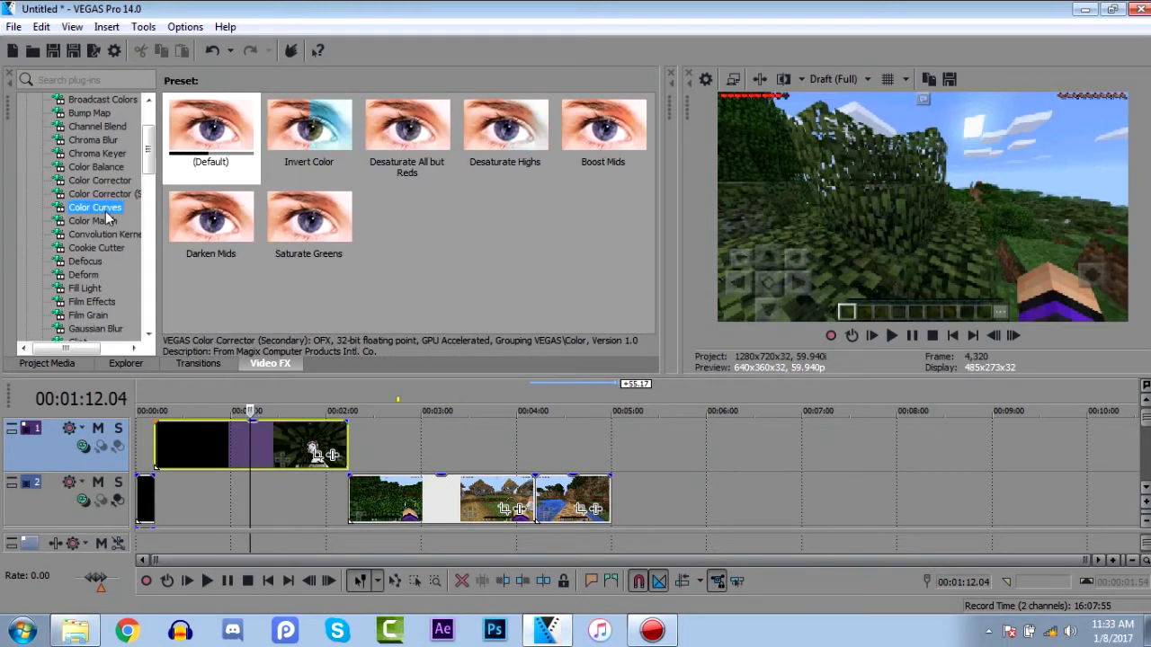
Step: Apply the default Color Curves effect to the gameplay clip on video track 1
{"action": "left_click", "coordinate": [95, 207]}
{"action": "left_click", "coordinate": [206, 154]}
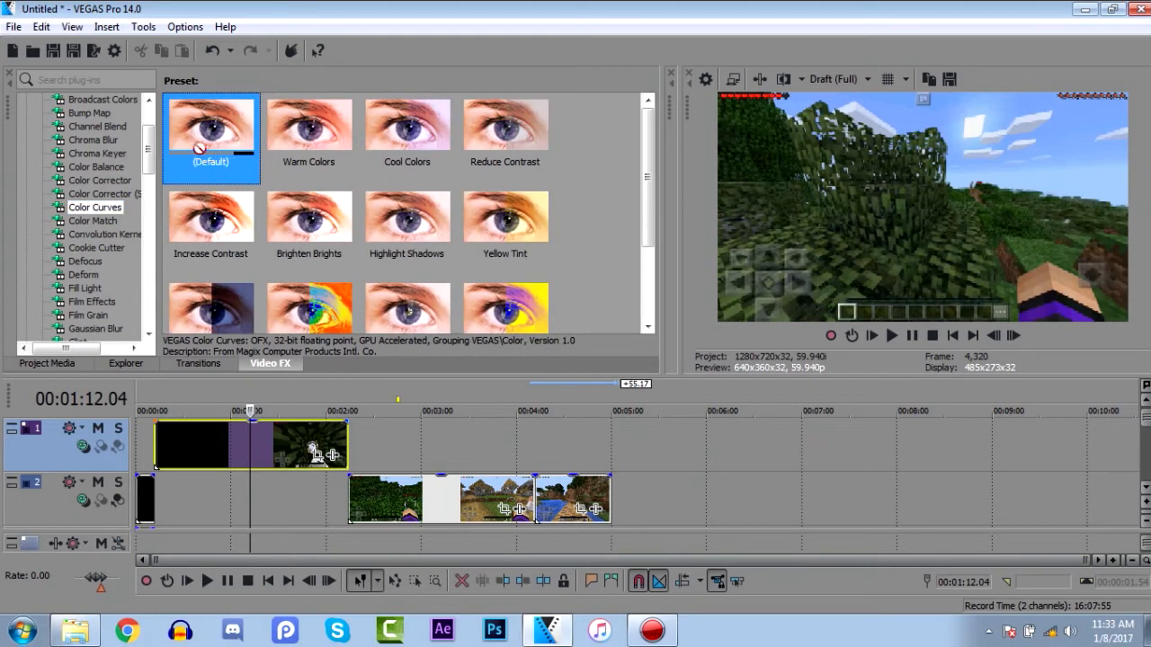
{"action": "left_click_drag", "start_coordinate": [106, 211], "coordinate": [317, 452]}
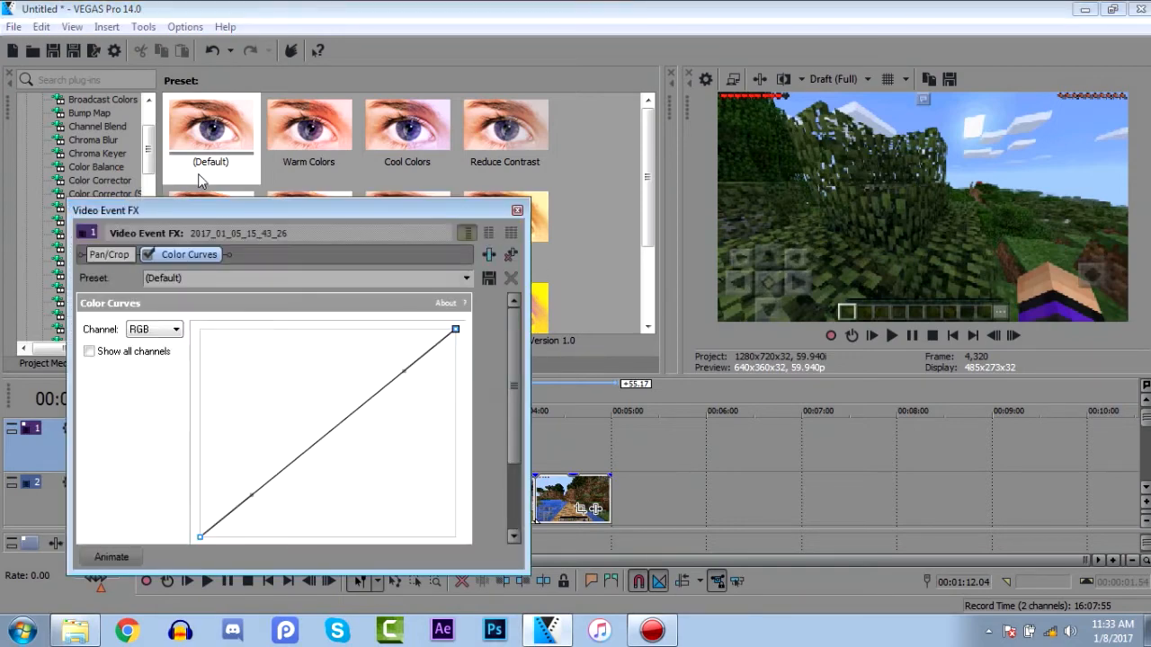
Step: Bend the upper part of the RGB color curve downward to darken the gameplay clip, and close the effect settings
{"action": "left_click_drag", "start_coordinate": [210, 210], "coordinate": [188, 170]}
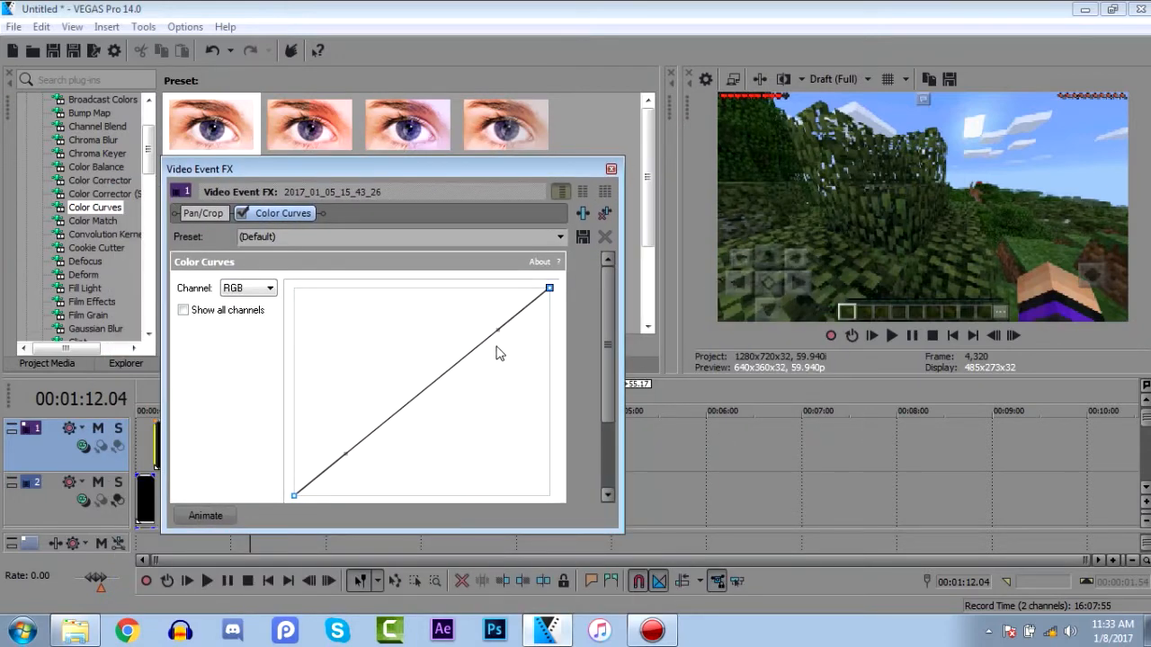
{"action": "left_click_drag", "start_coordinate": [494, 328], "coordinate": [642, 340]}
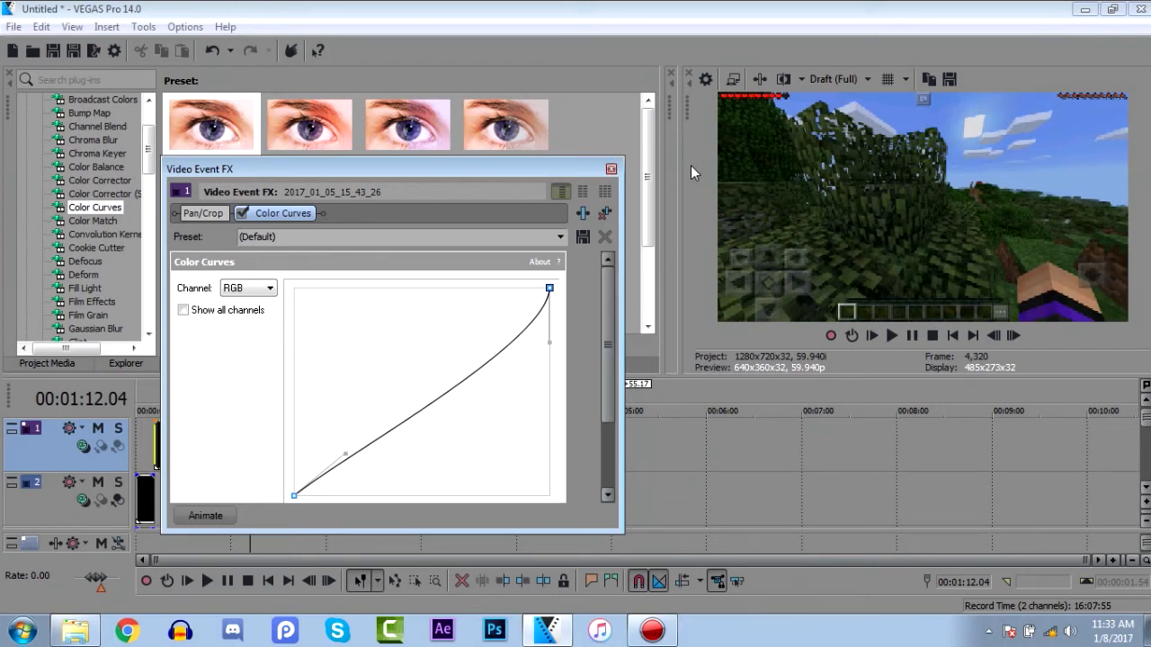
{"action": "left_click", "coordinate": [611, 169]}
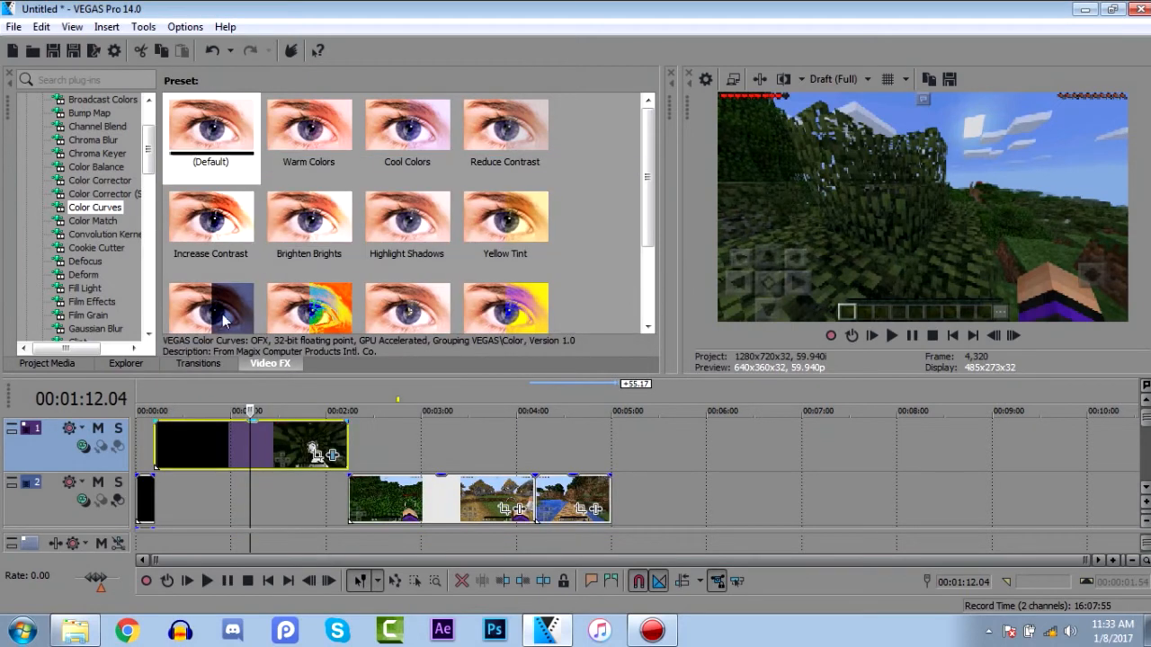
Step: Show the project media and preview the gameplay at 00:03:39.25 and 00:04:53.05 on the timeline
{"action": "left_click", "coordinate": [51, 365]}
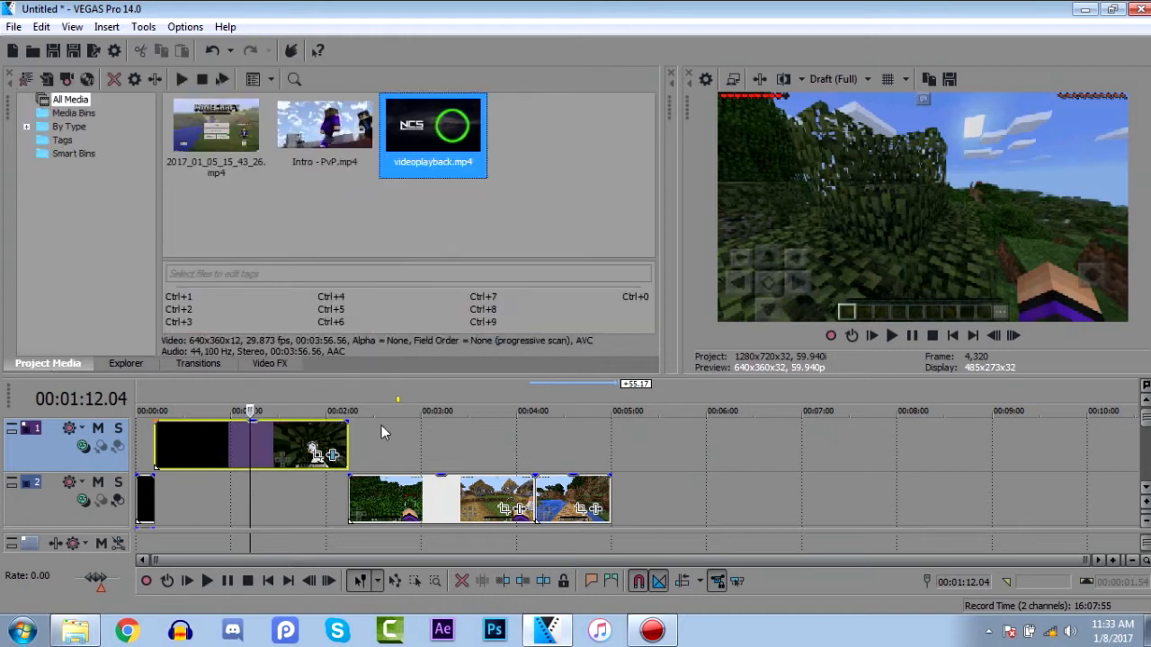
{"action": "left_click", "coordinate": [482, 454]}
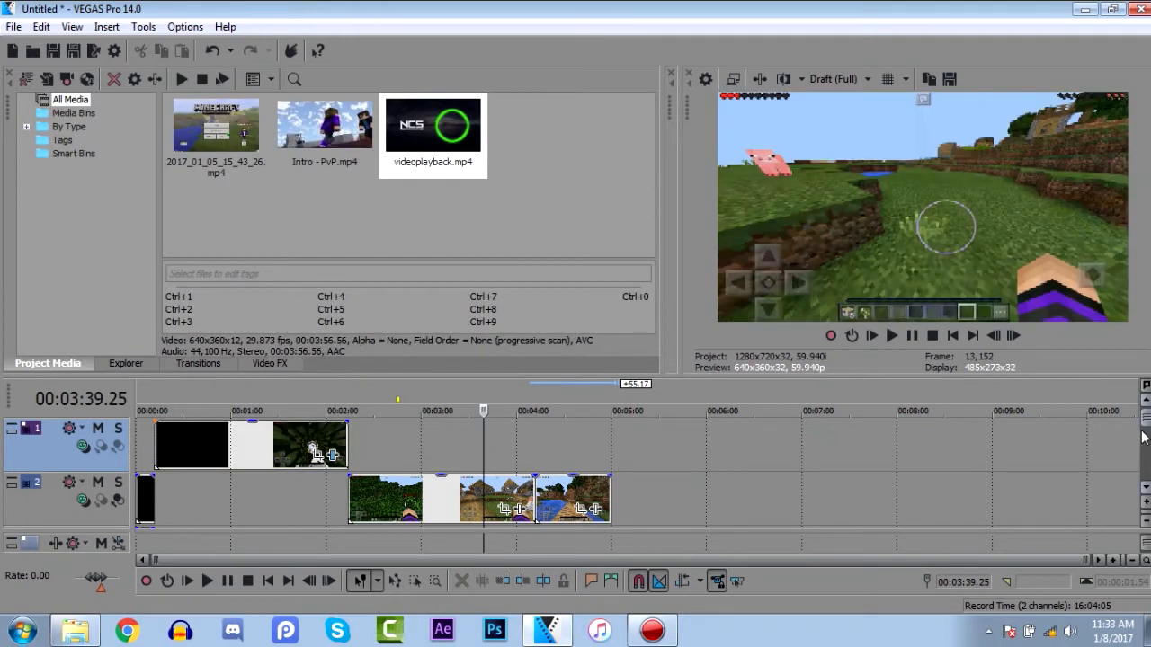
{"action": "mouse_move", "coordinate": [1149, 423]}
{"action": "left_mouse_down"}
{"action": "mouse_move", "coordinate": [1149, 466]}
{"action": "mouse_move", "coordinate": [1144, 419]}
{"action": "left_mouse_up"}
{"action": "left_click", "coordinate": [719, 465]}
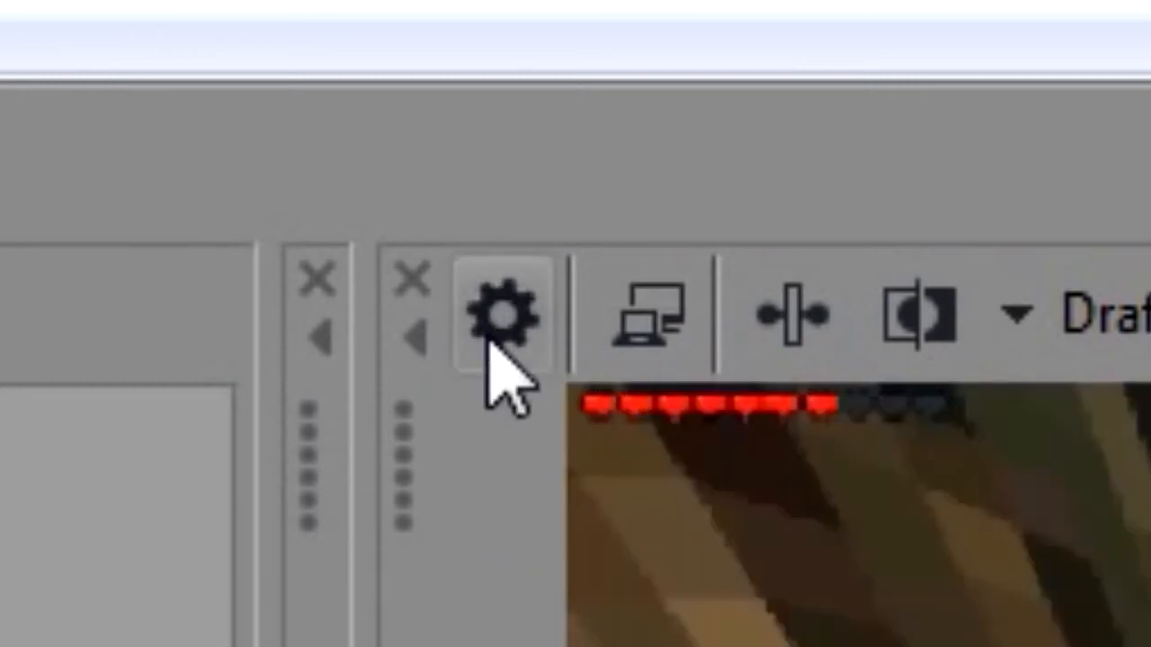
Step: Open the project's video properties and examine the available templates without choosing another one
{"action": "left_click", "coordinate": [507, 349]}
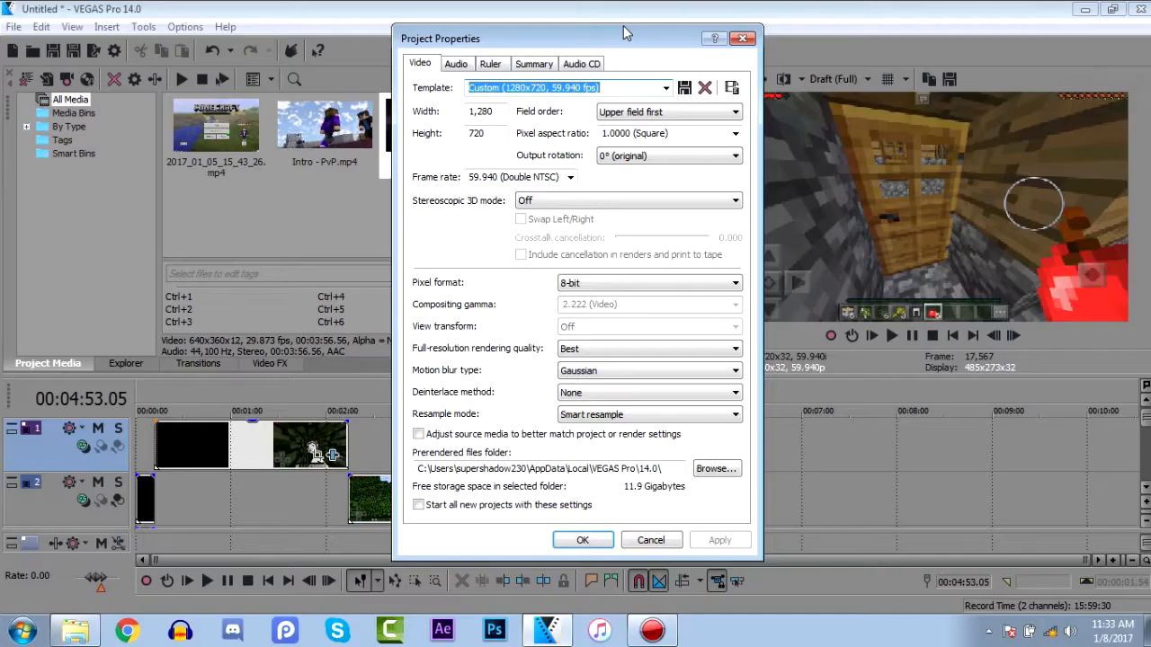
{"action": "left_click_drag", "start_coordinate": [617, 39], "coordinate": [631, 76]}
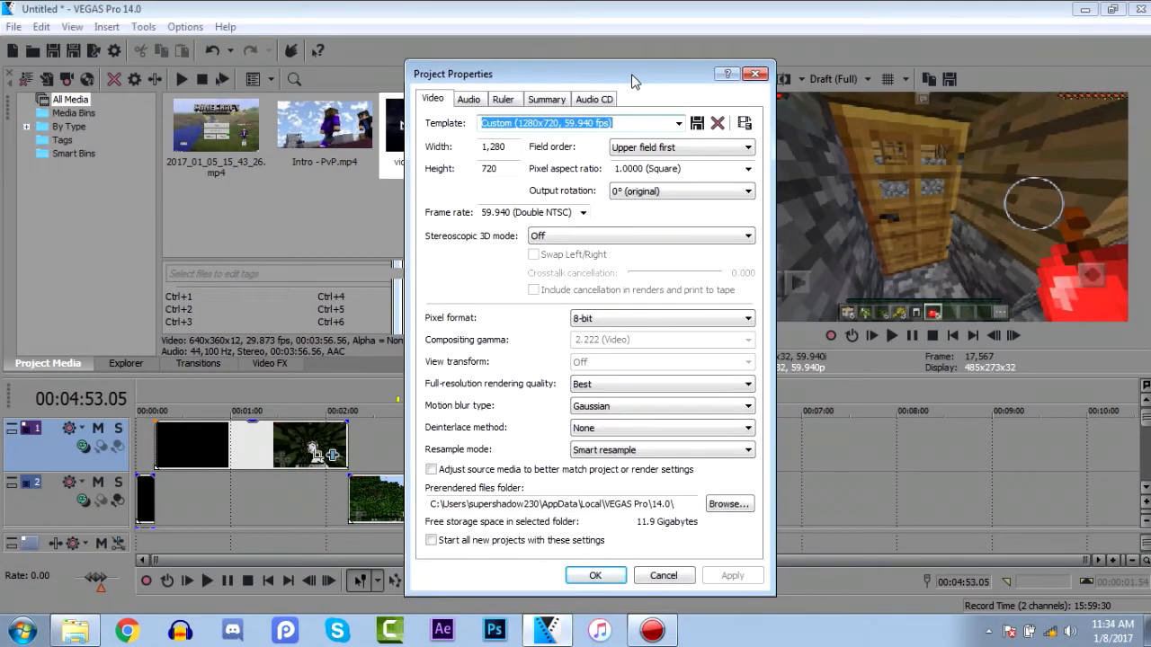
{"action": "left_click", "coordinate": [515, 148]}
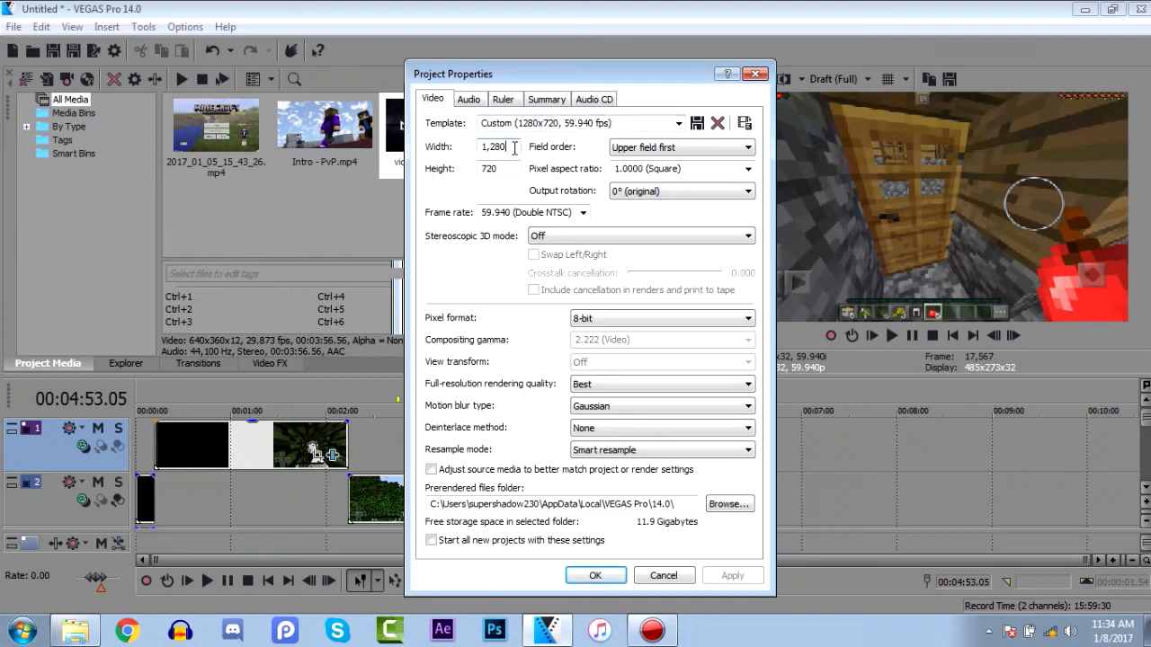
{"action": "left_click", "coordinate": [679, 123]}
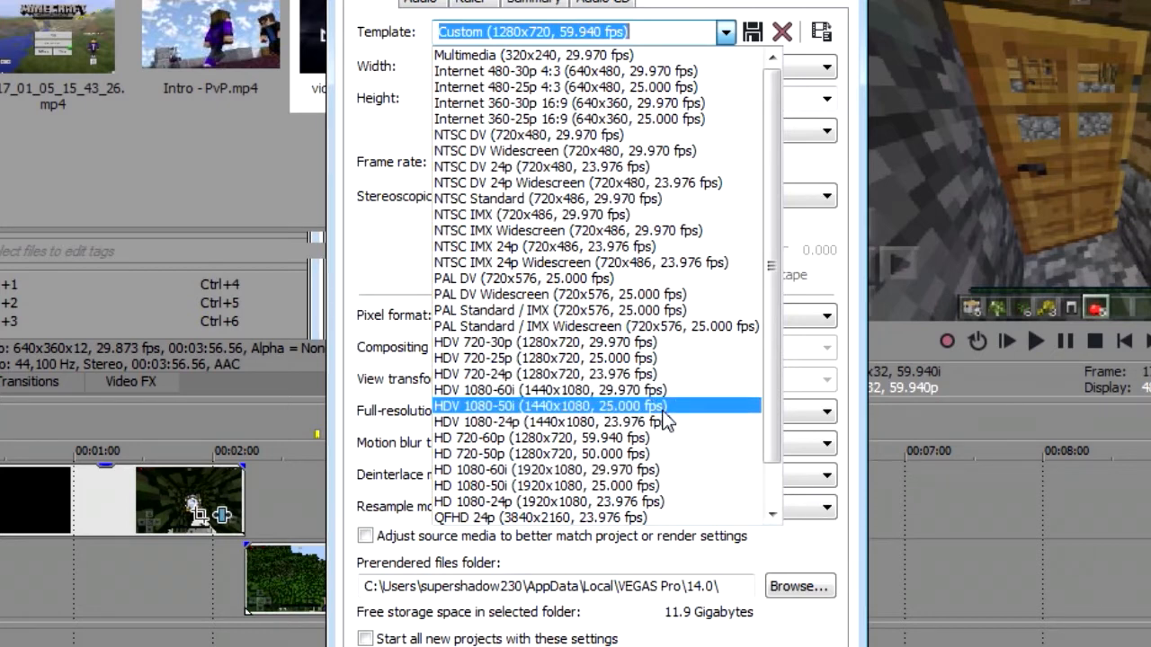
{"action": "left_click", "coordinate": [369, 299]}
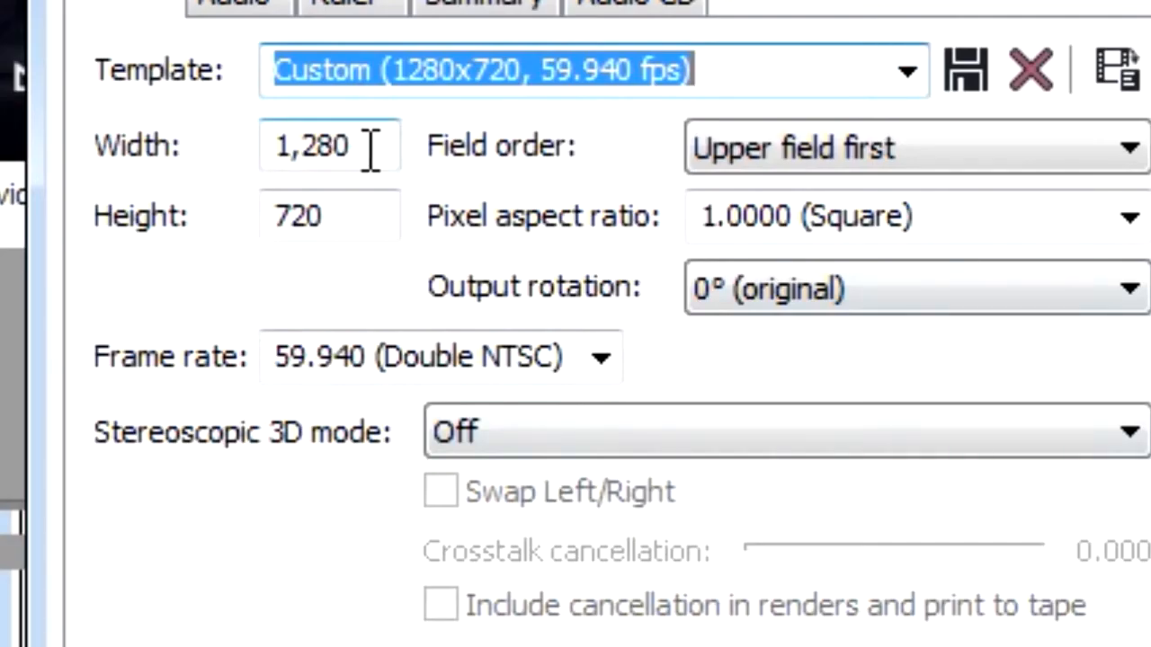
Step: Examine the frame width and height in the project's video properties
{"action": "left_click_drag", "start_coordinate": [372, 147], "coordinate": [264, 146]}
{"action": "left_click_drag", "start_coordinate": [333, 219], "coordinate": [383, 216]}
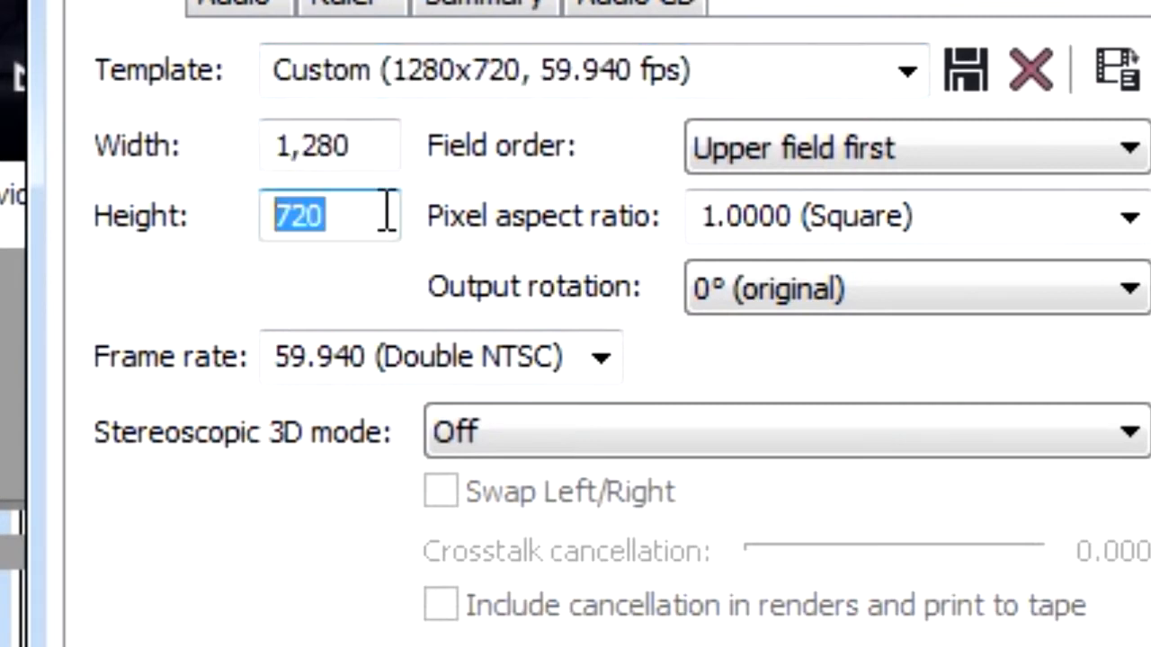
{"action": "left_click_drag", "start_coordinate": [378, 159], "coordinate": [272, 196]}
{"action": "left_click", "coordinate": [352, 216]}
{"action": "double_click", "coordinate": [351, 216]}
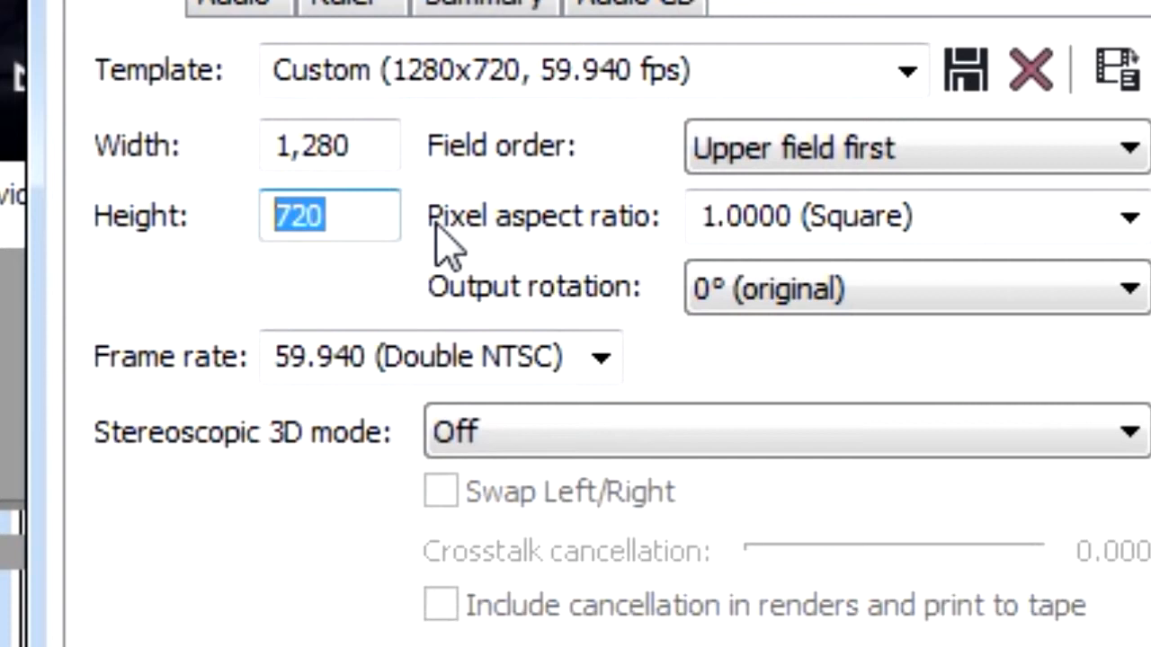
{"action": "left_click", "coordinate": [344, 218]}
{"action": "double_click", "coordinate": [360, 220]}
{"action": "left_click_drag", "start_coordinate": [350, 160], "coordinate": [134, 117]}
{"action": "left_click", "coordinate": [352, 222]}
{"action": "double_click", "coordinate": [382, 220]}
{"action": "left_click", "coordinate": [383, 219]}
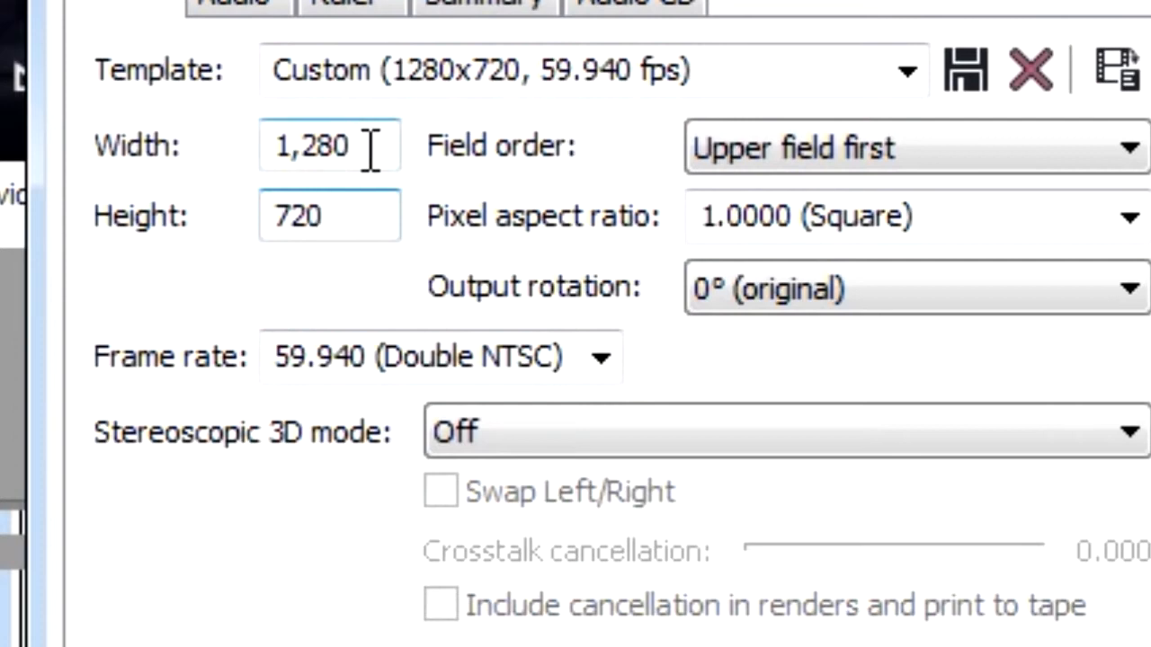
{"action": "double_click", "coordinate": [371, 149]}
{"action": "left_click", "coordinate": [350, 225]}
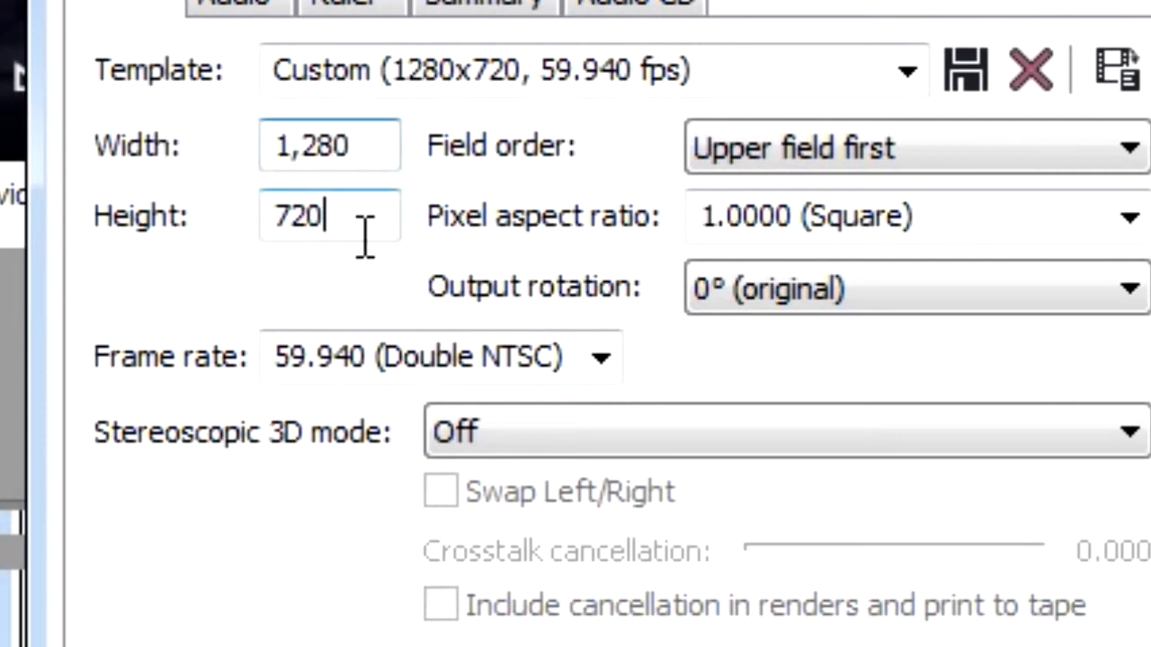
{"action": "double_click", "coordinate": [378, 223]}
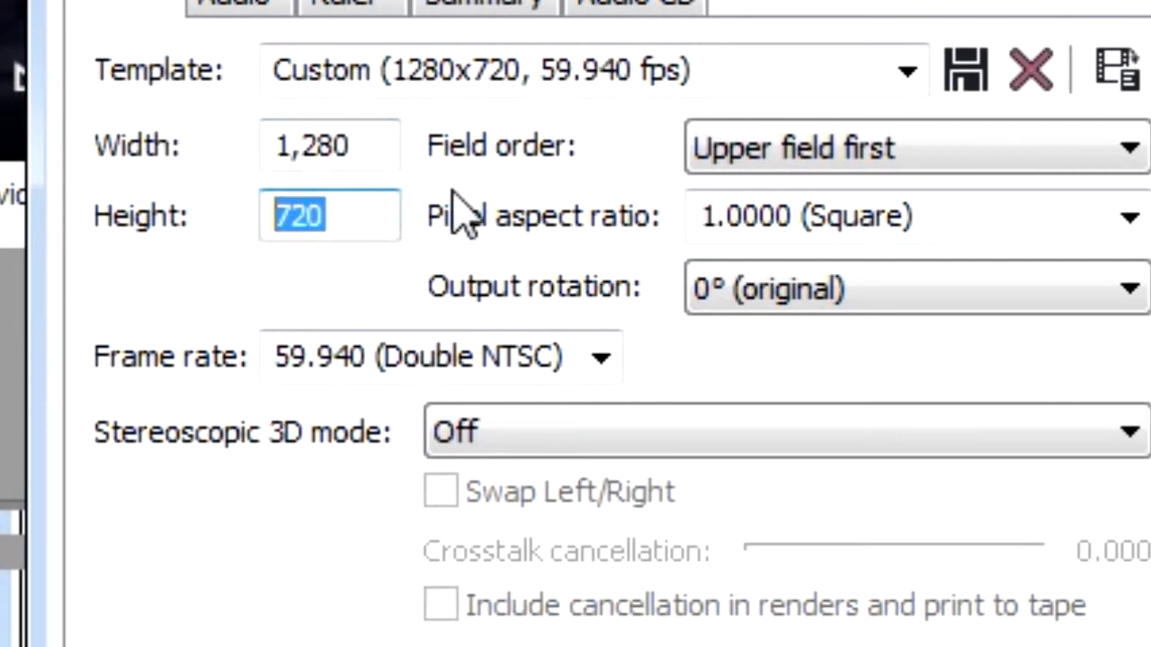
{"action": "double_click", "coordinate": [371, 149]}
{"action": "left_click", "coordinate": [389, 219]}
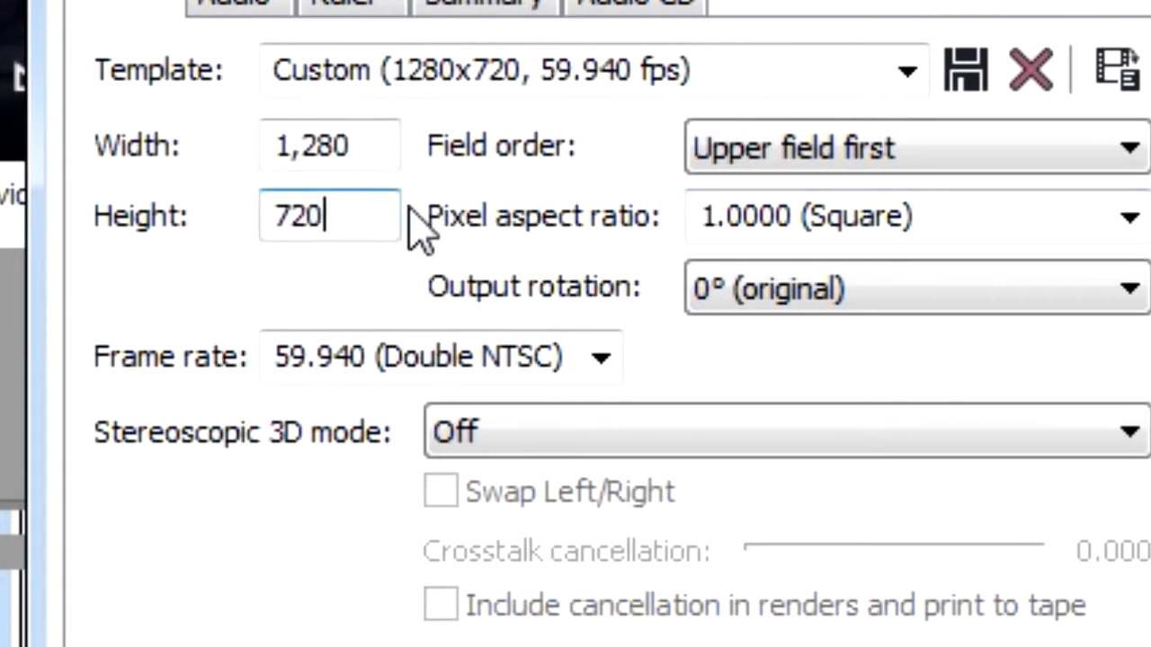
{"action": "double_click", "coordinate": [393, 151]}
{"action": "double_click", "coordinate": [396, 226]}
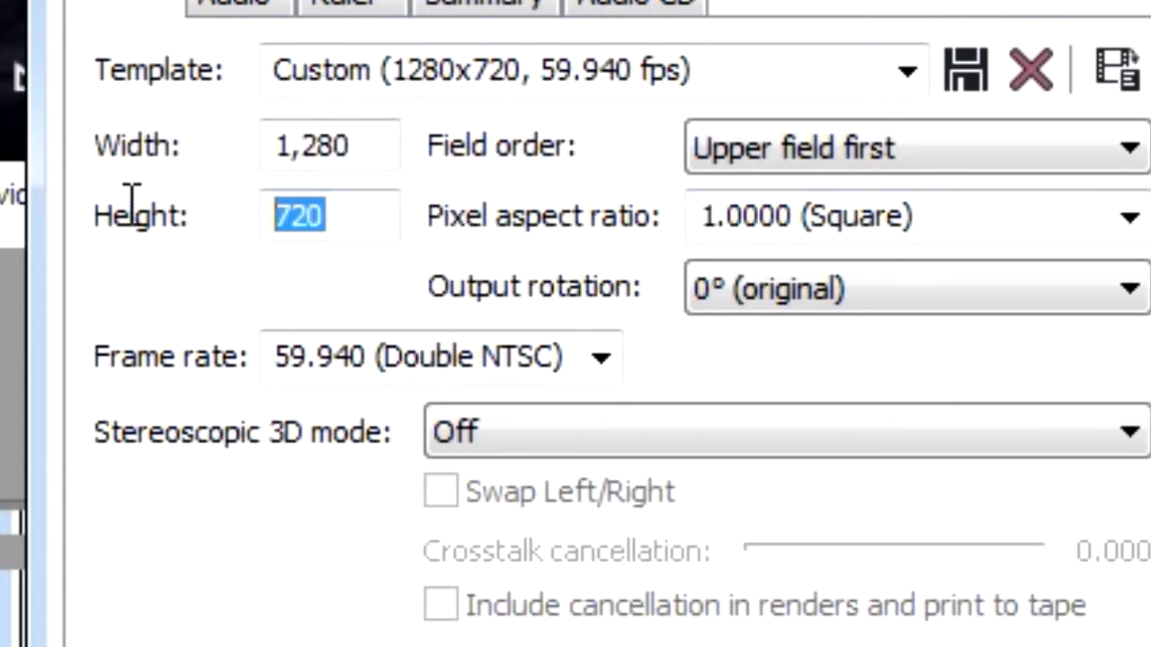
{"action": "left_click", "coordinate": [365, 216]}
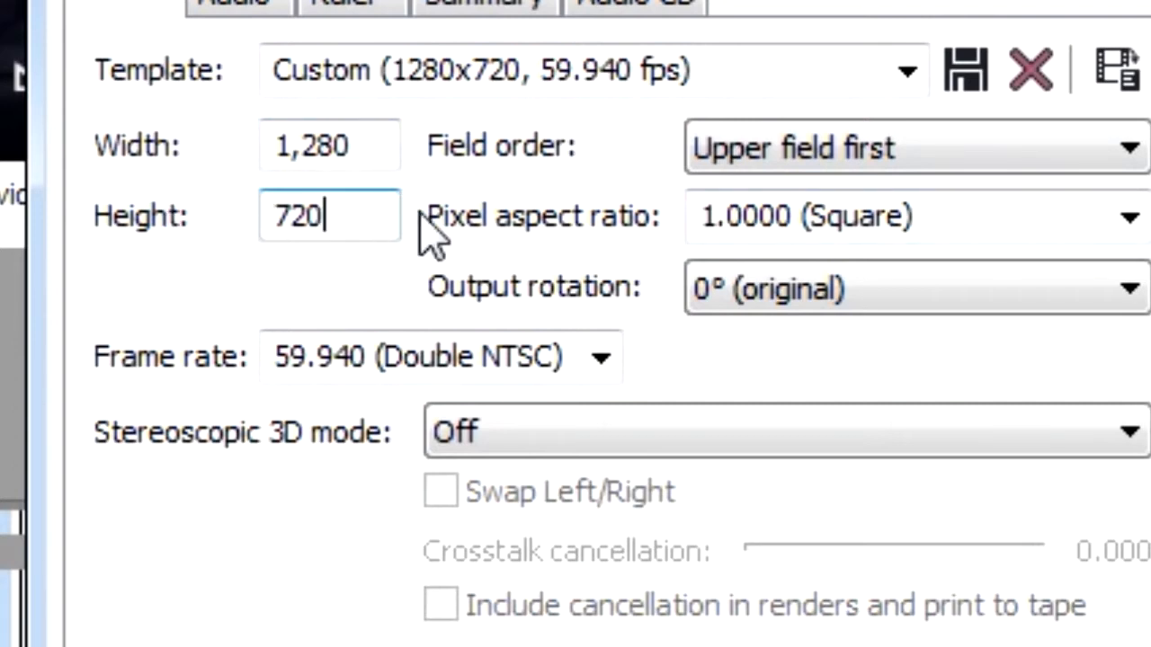
{"action": "double_click", "coordinate": [360, 220]}
{"action": "left_click", "coordinate": [372, 231]}
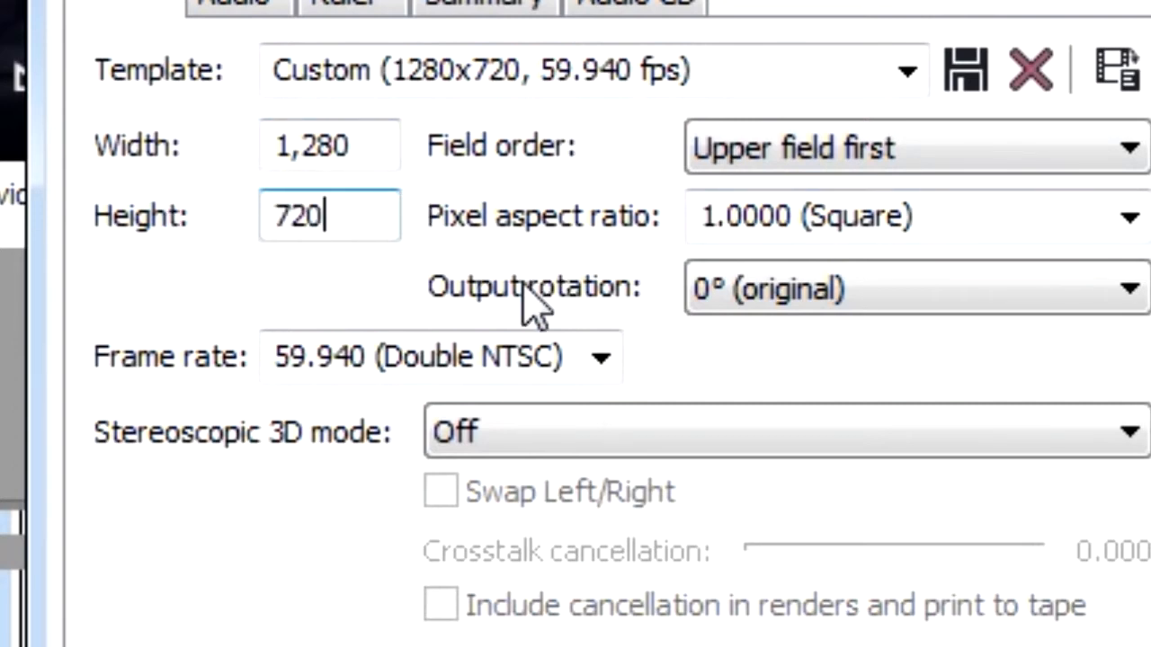
{"action": "double_click", "coordinate": [371, 216]}
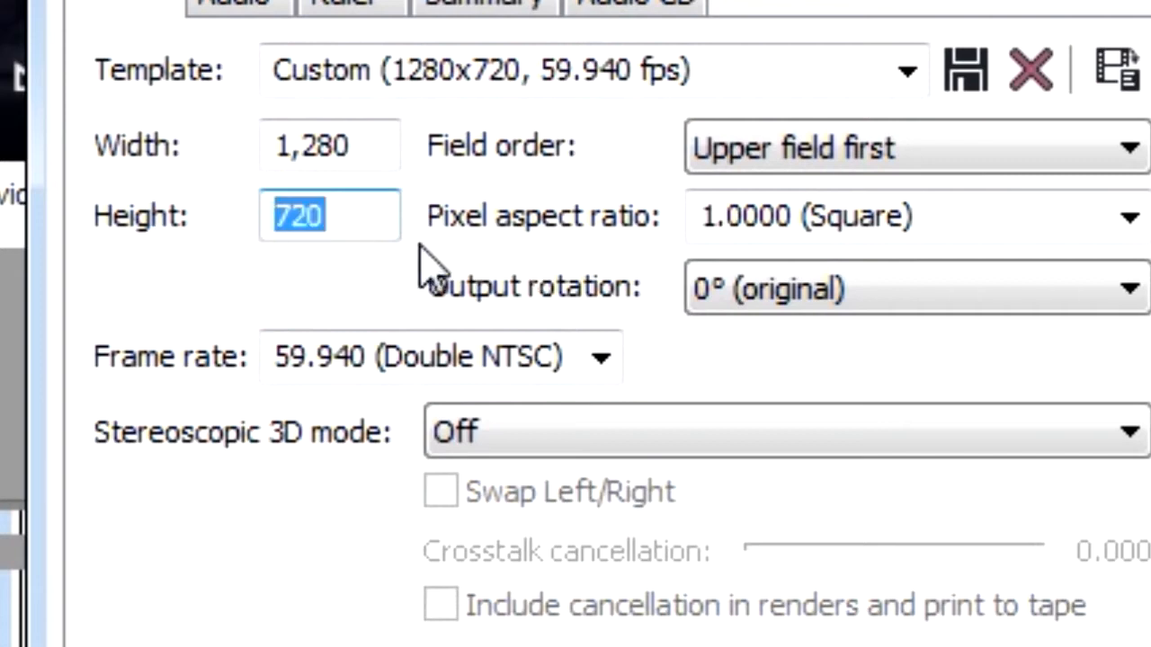
Step: Highlight the frame height value and review it together with the width in the project's video properties
{"action": "left_click", "coordinate": [316, 239]}
{"action": "double_click", "coordinate": [267, 220]}
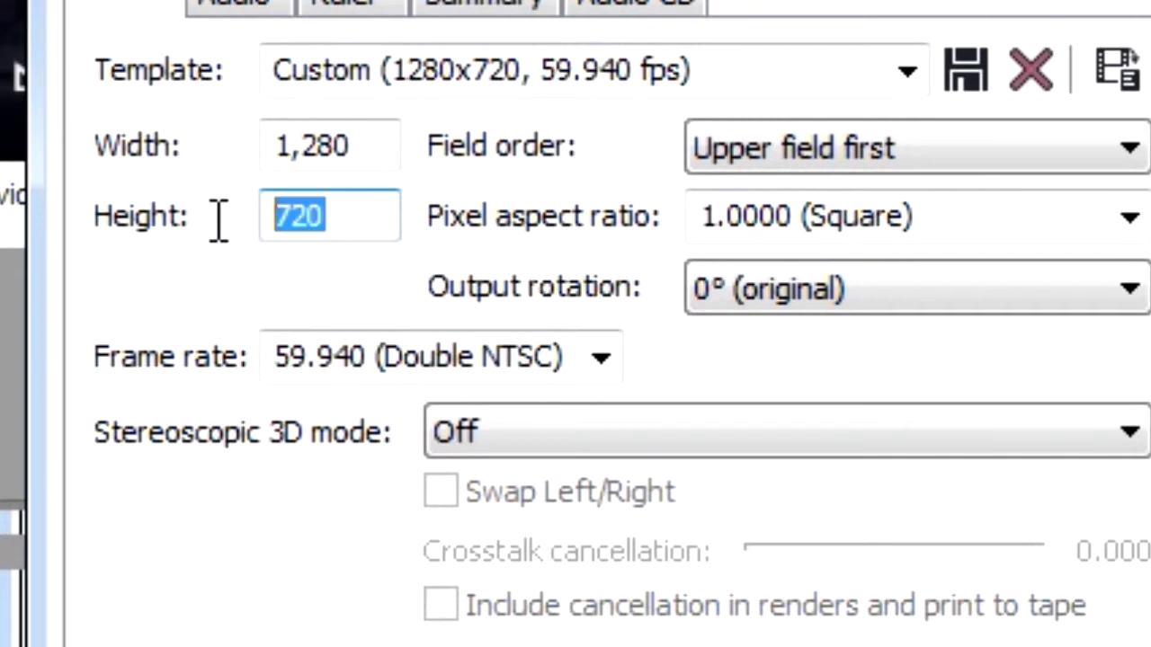
{"action": "left_click", "coordinate": [360, 209]}
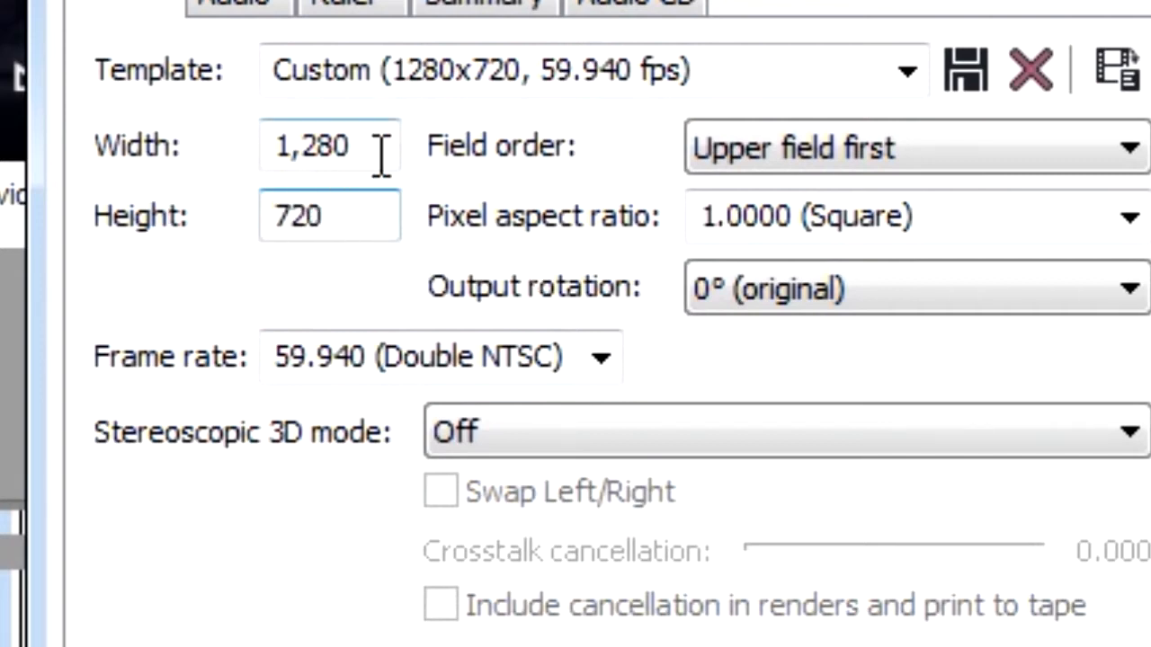
{"action": "left_click_drag", "start_coordinate": [382, 157], "coordinate": [419, 282]}
{"action": "left_click", "coordinate": [378, 232]}
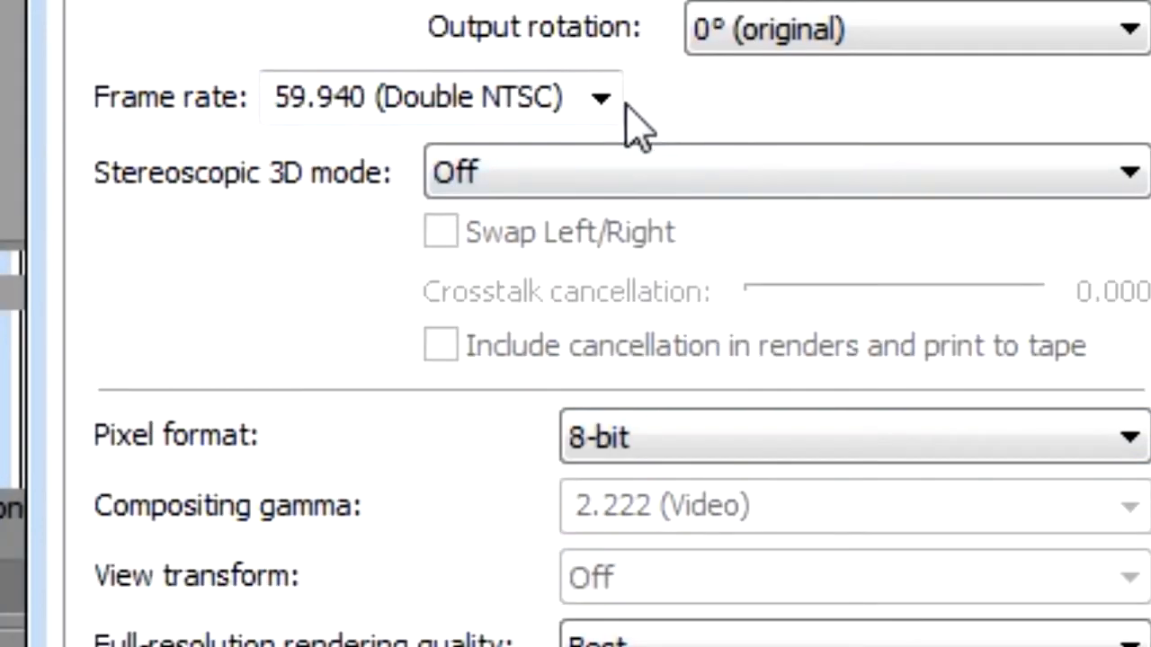
Step: Review the available frame rates and choose 59.940 (Double NTSC) for the project
{"action": "left_click", "coordinate": [615, 97]}
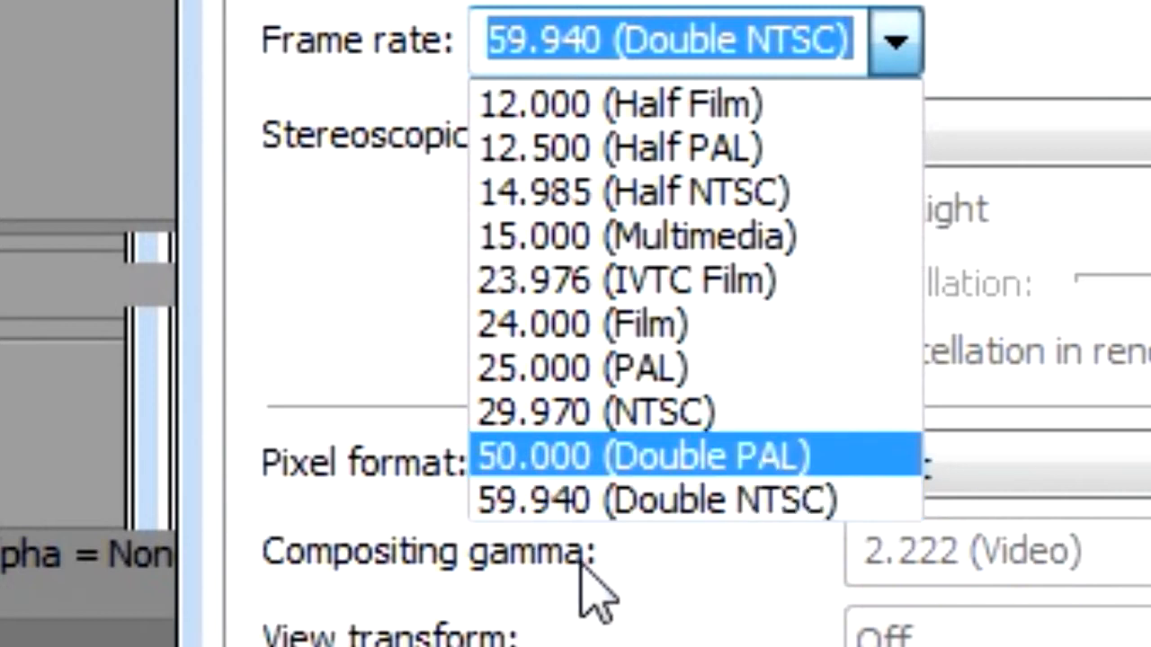
{"action": "left_click", "coordinate": [644, 506]}
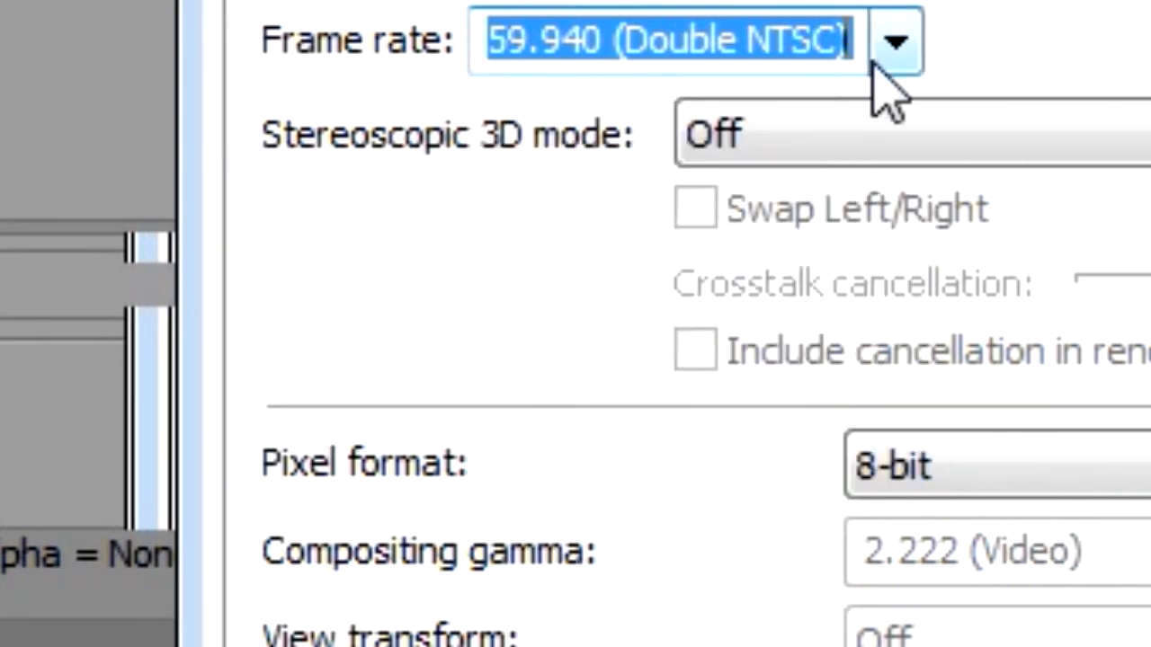
{"action": "left_click", "coordinate": [921, 45]}
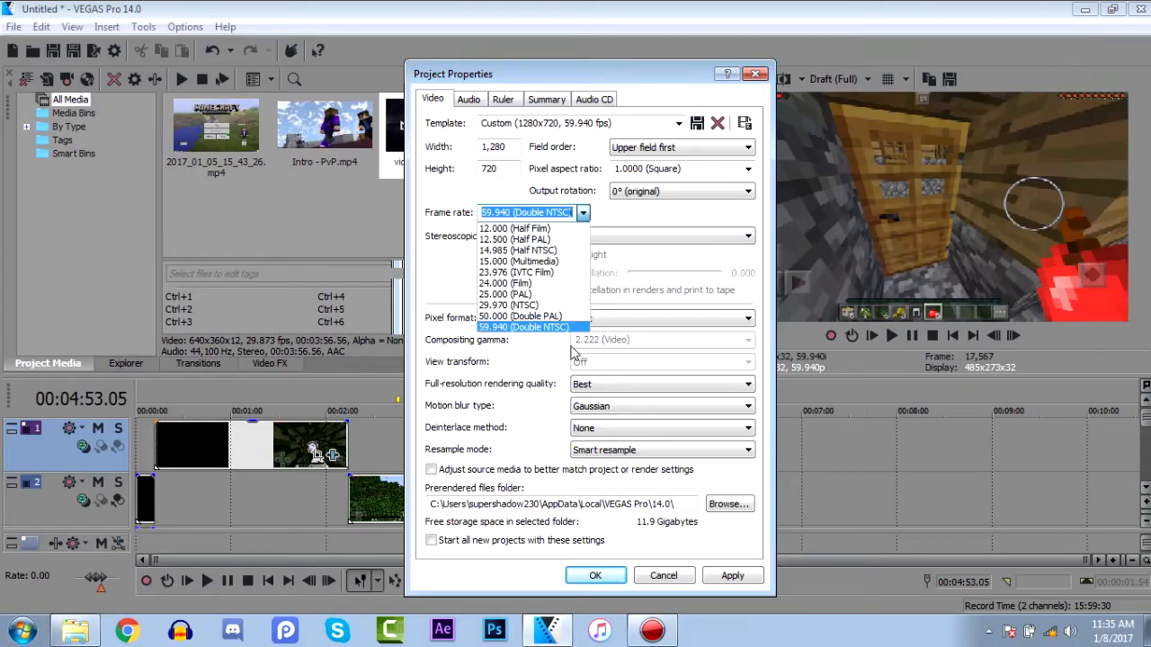
{"action": "left_click", "coordinate": [545, 329]}
{"action": "left_click", "coordinate": [592, 213]}
{"action": "left_click", "coordinate": [589, 212]}
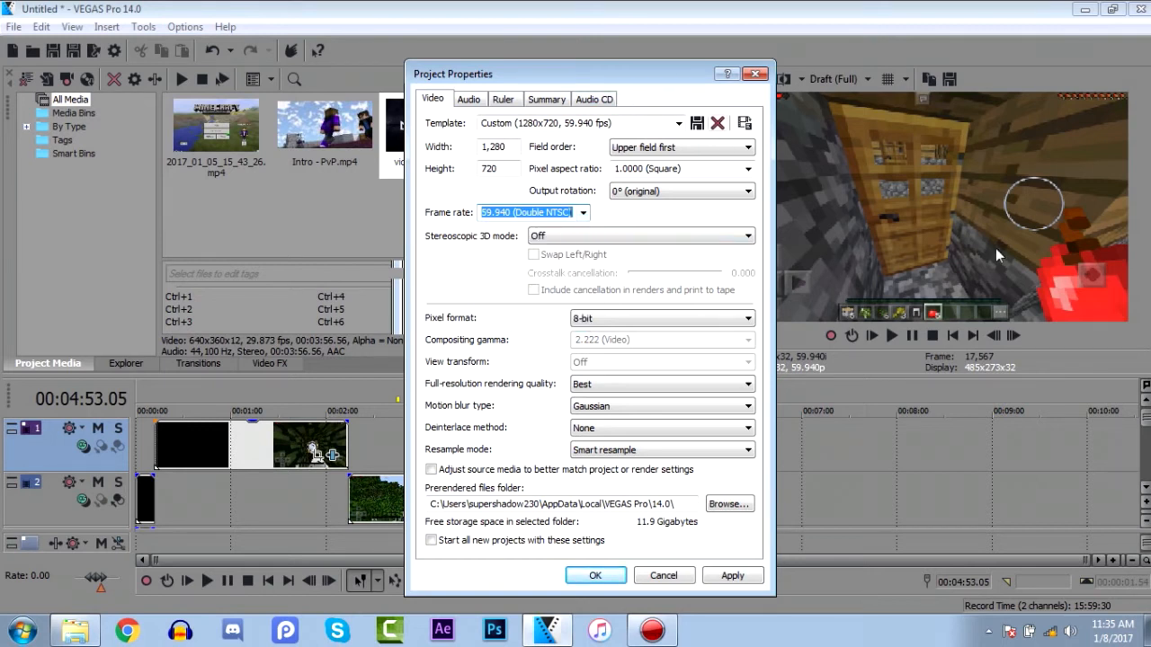
{"action": "mouse_move", "coordinate": [492, 80]}
{"action": "left_mouse_down"}
{"action": "mouse_move", "coordinate": [29, 54]}
{"action": "mouse_move", "coordinate": [430, 197]}
{"action": "mouse_move", "coordinate": [422, 58]}
{"action": "mouse_move", "coordinate": [369, 139]}
{"action": "mouse_move", "coordinate": [504, 96]}
{"action": "left_mouse_up"}
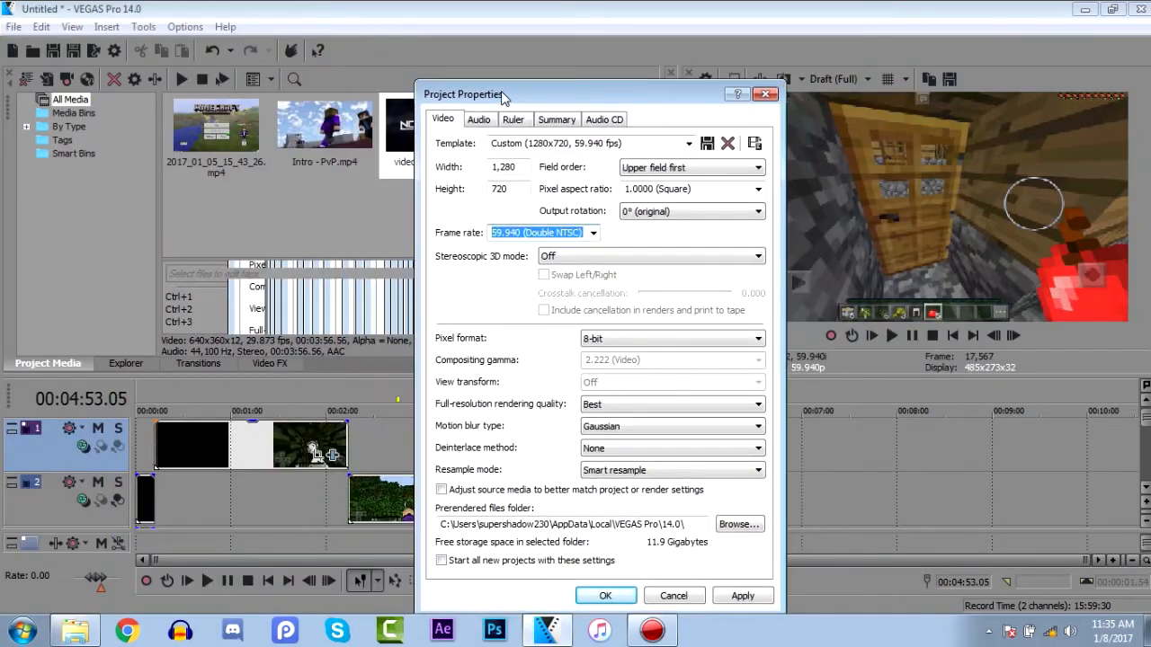
{"action": "left_click_drag", "start_coordinate": [686, 97], "coordinate": [729, 129]}
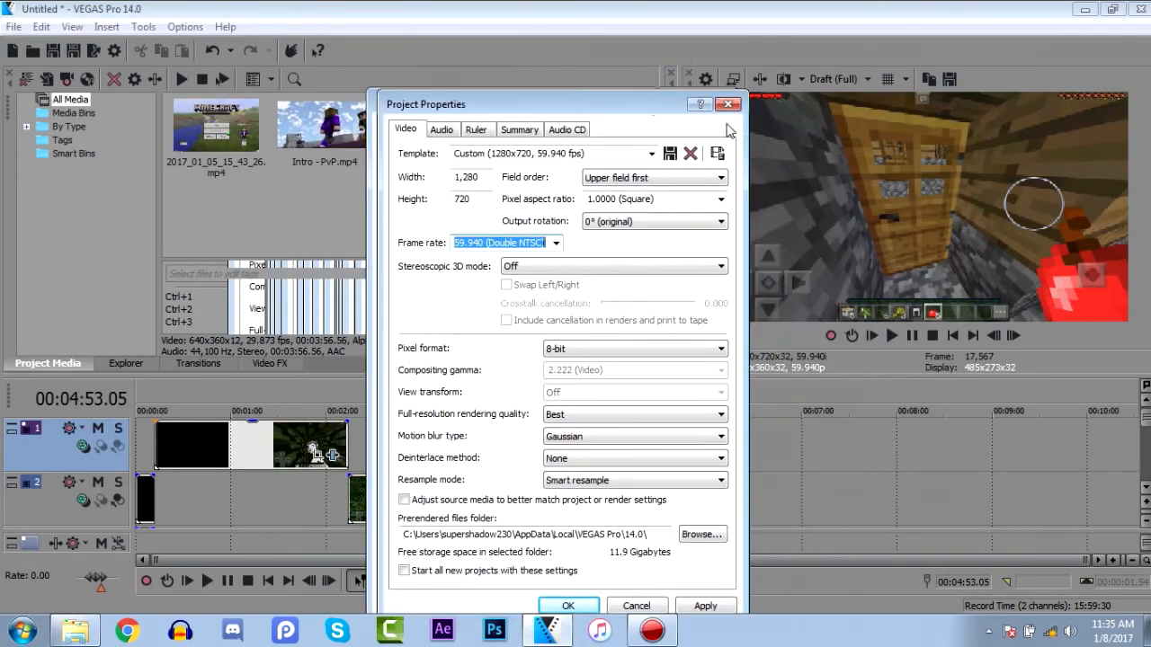